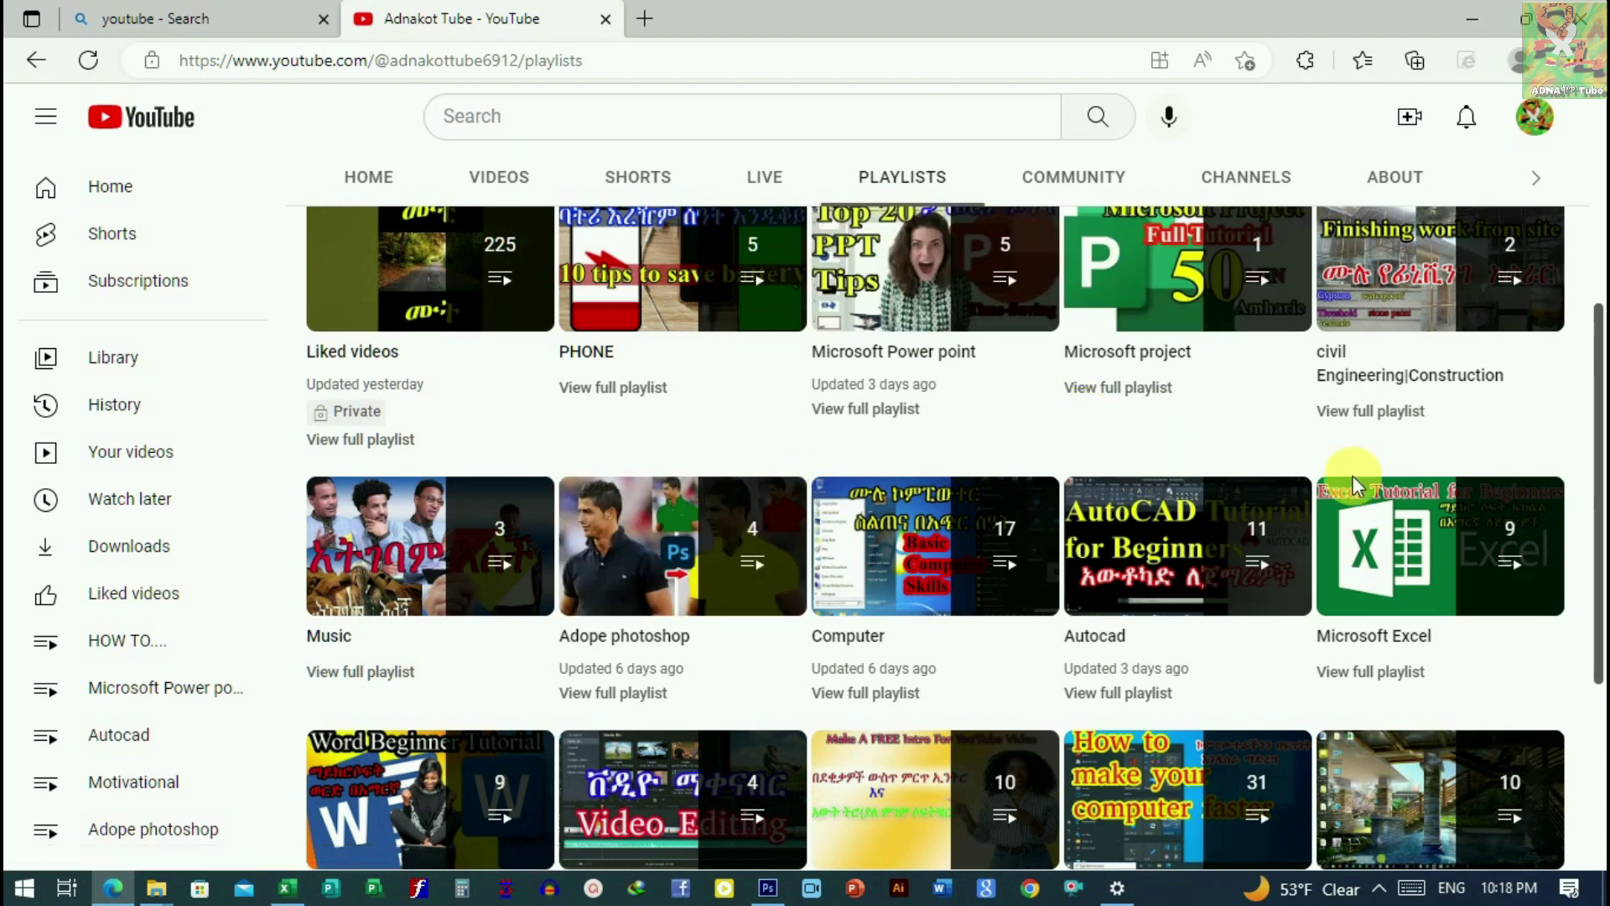
Scroll the YouTube playlists page, then minimize the Edge window to reveal the desktop.
scroll(1175, 503, "down", 2)
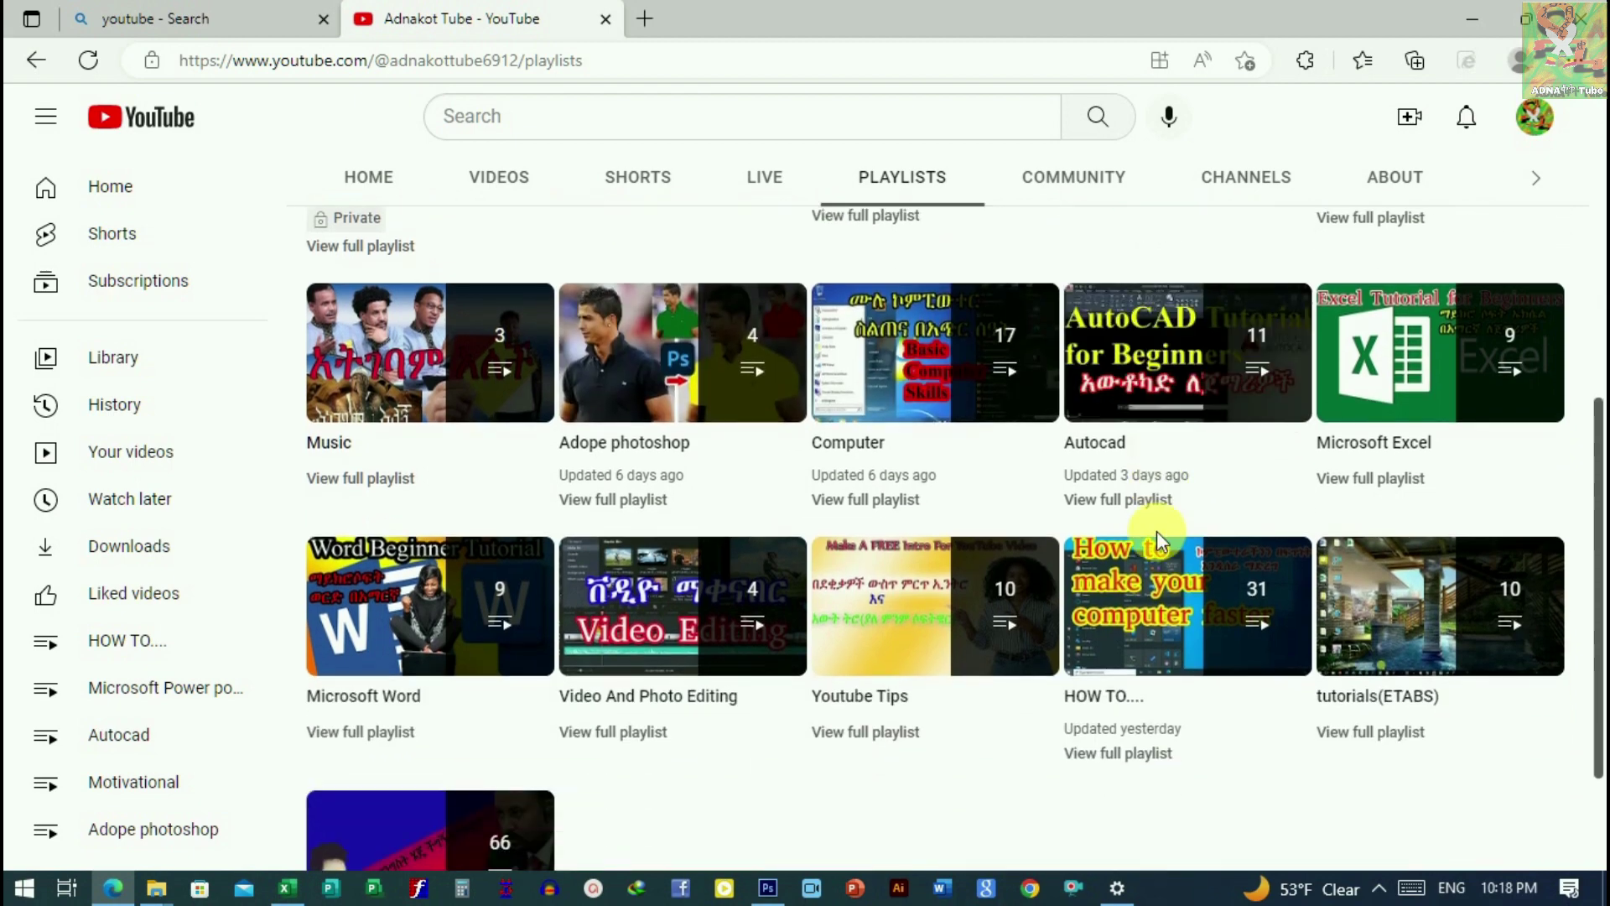
scroll(1146, 571, "up", 3)
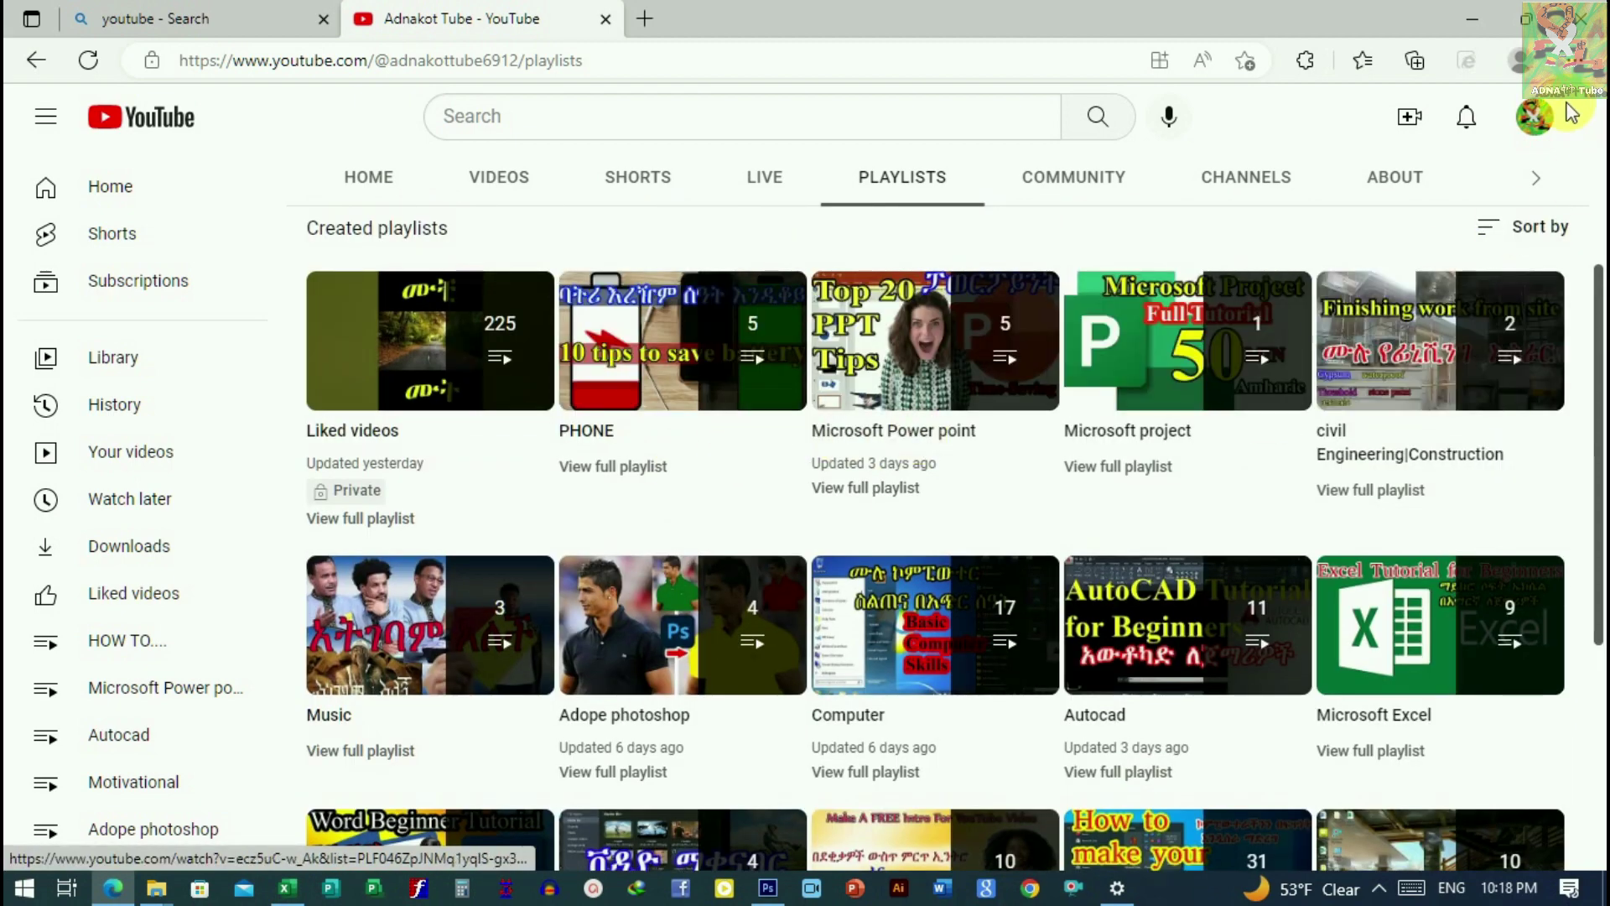
left_click(1476, 30)
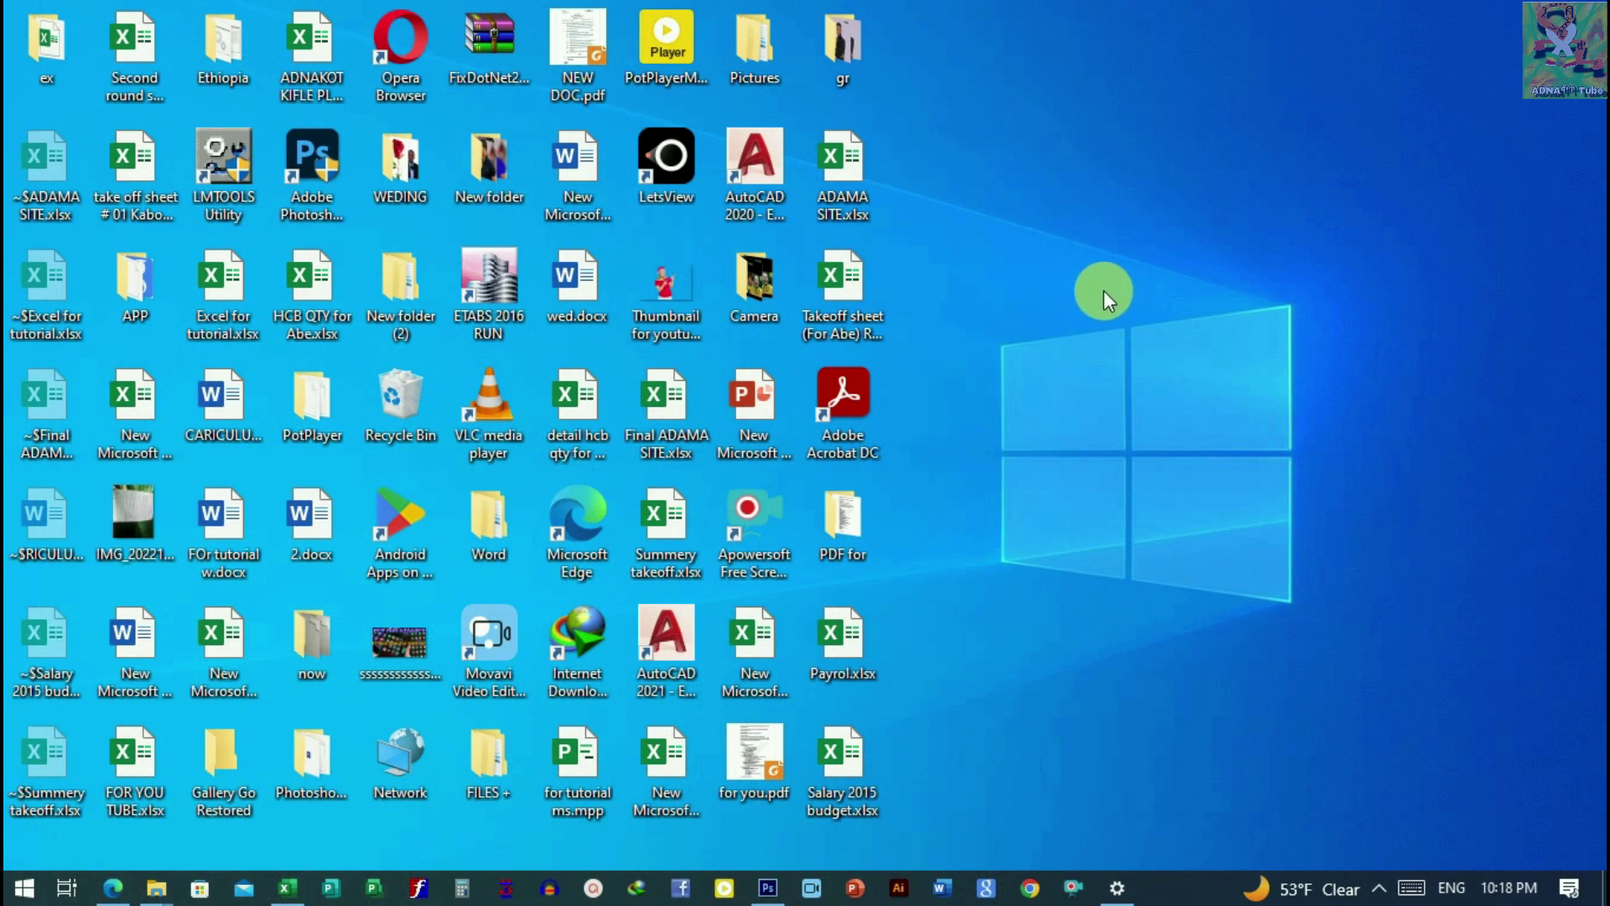
Open for you.pdf on the desktop, then bring up its context menu.
double_click(749, 746)
right_click(736, 743)
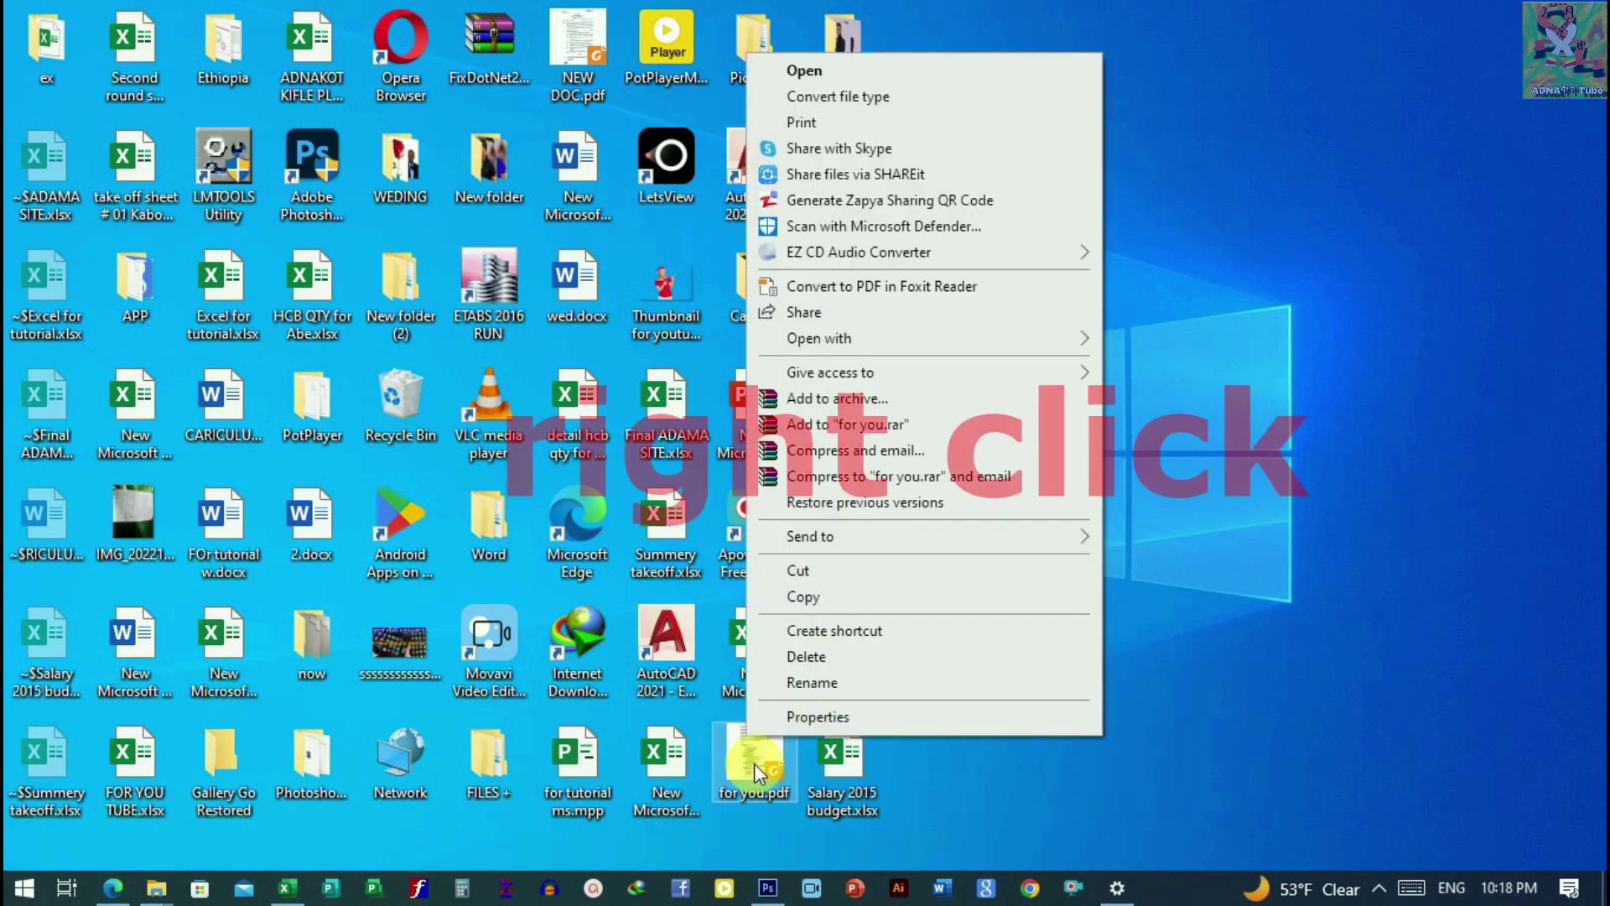
Tick the Hidden attribute in for you.pdf's Properties and confirm with OK.
left_click(818, 717)
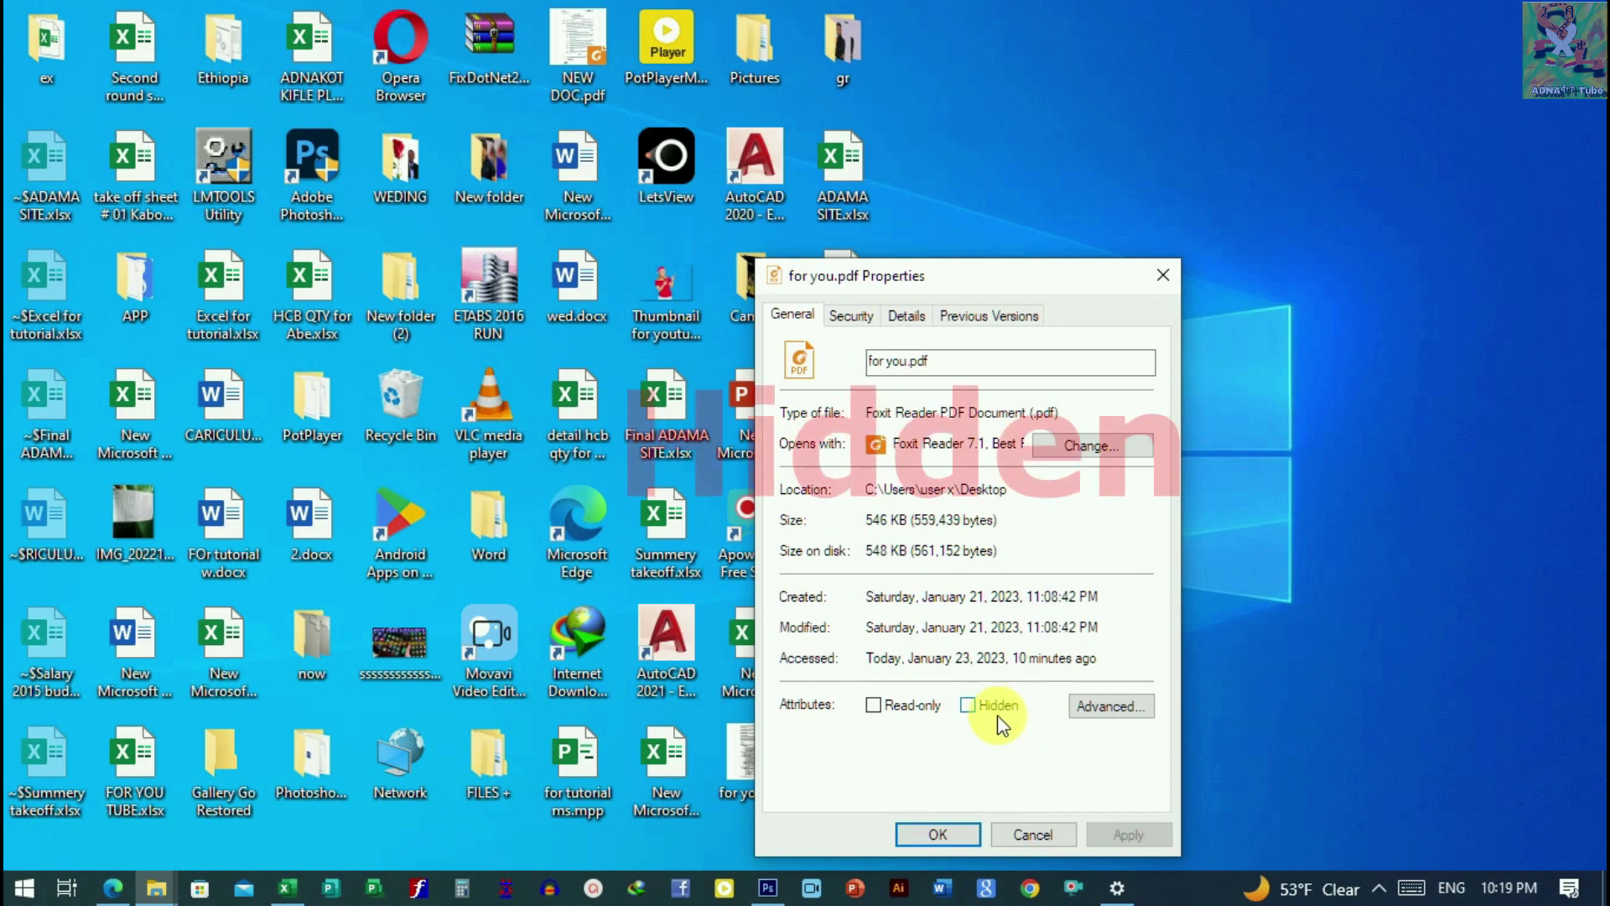
left_click(968, 705)
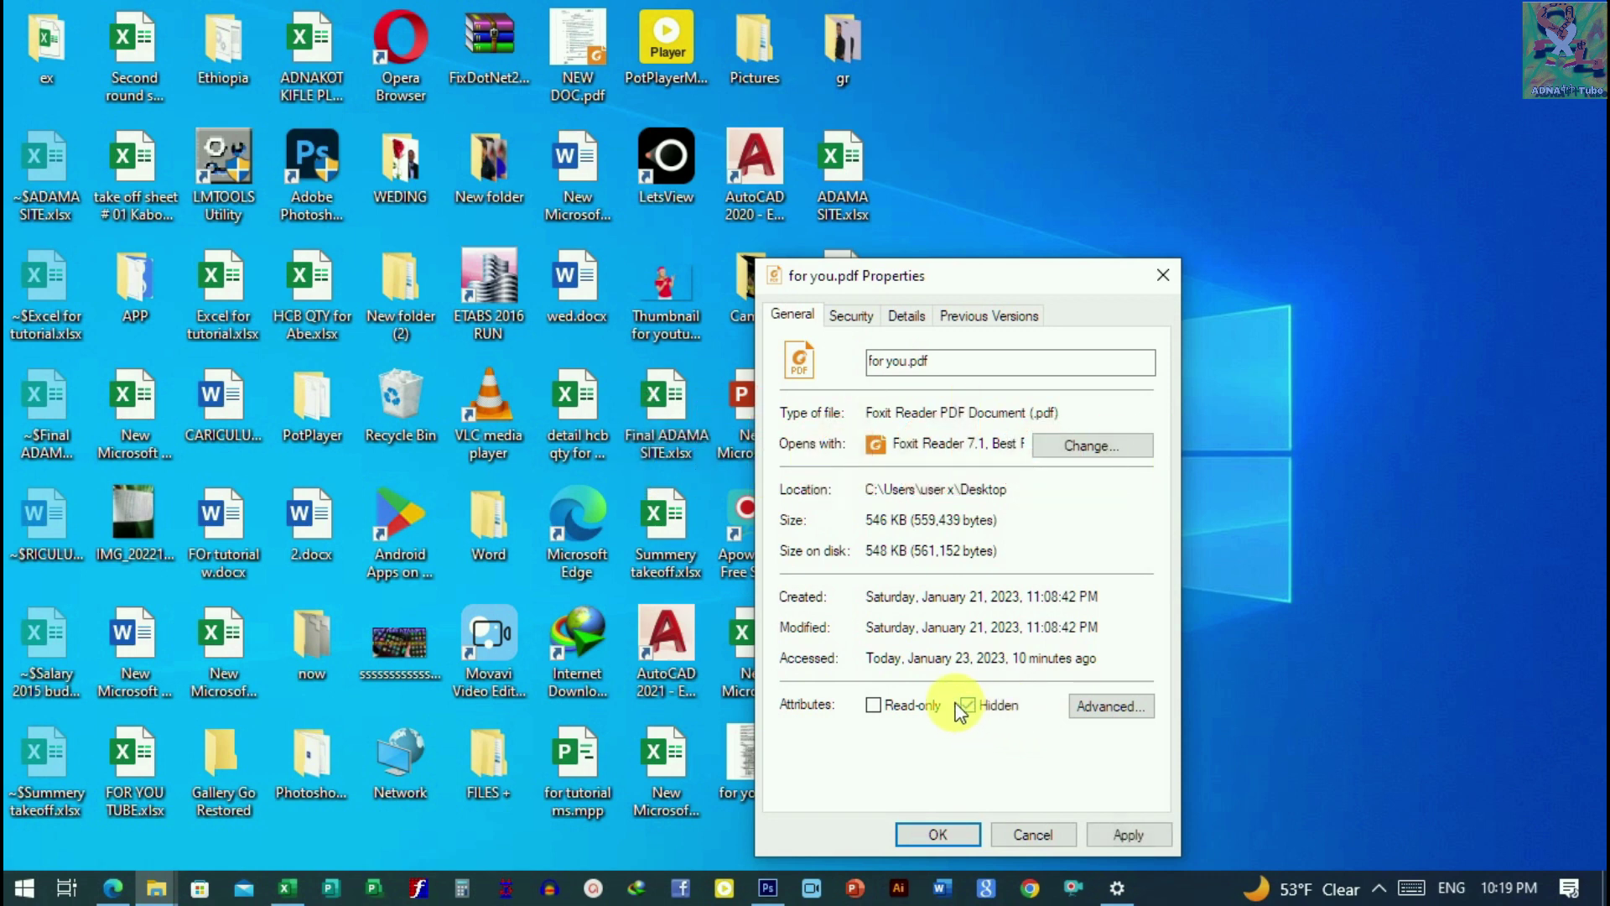
left_click(937, 835)
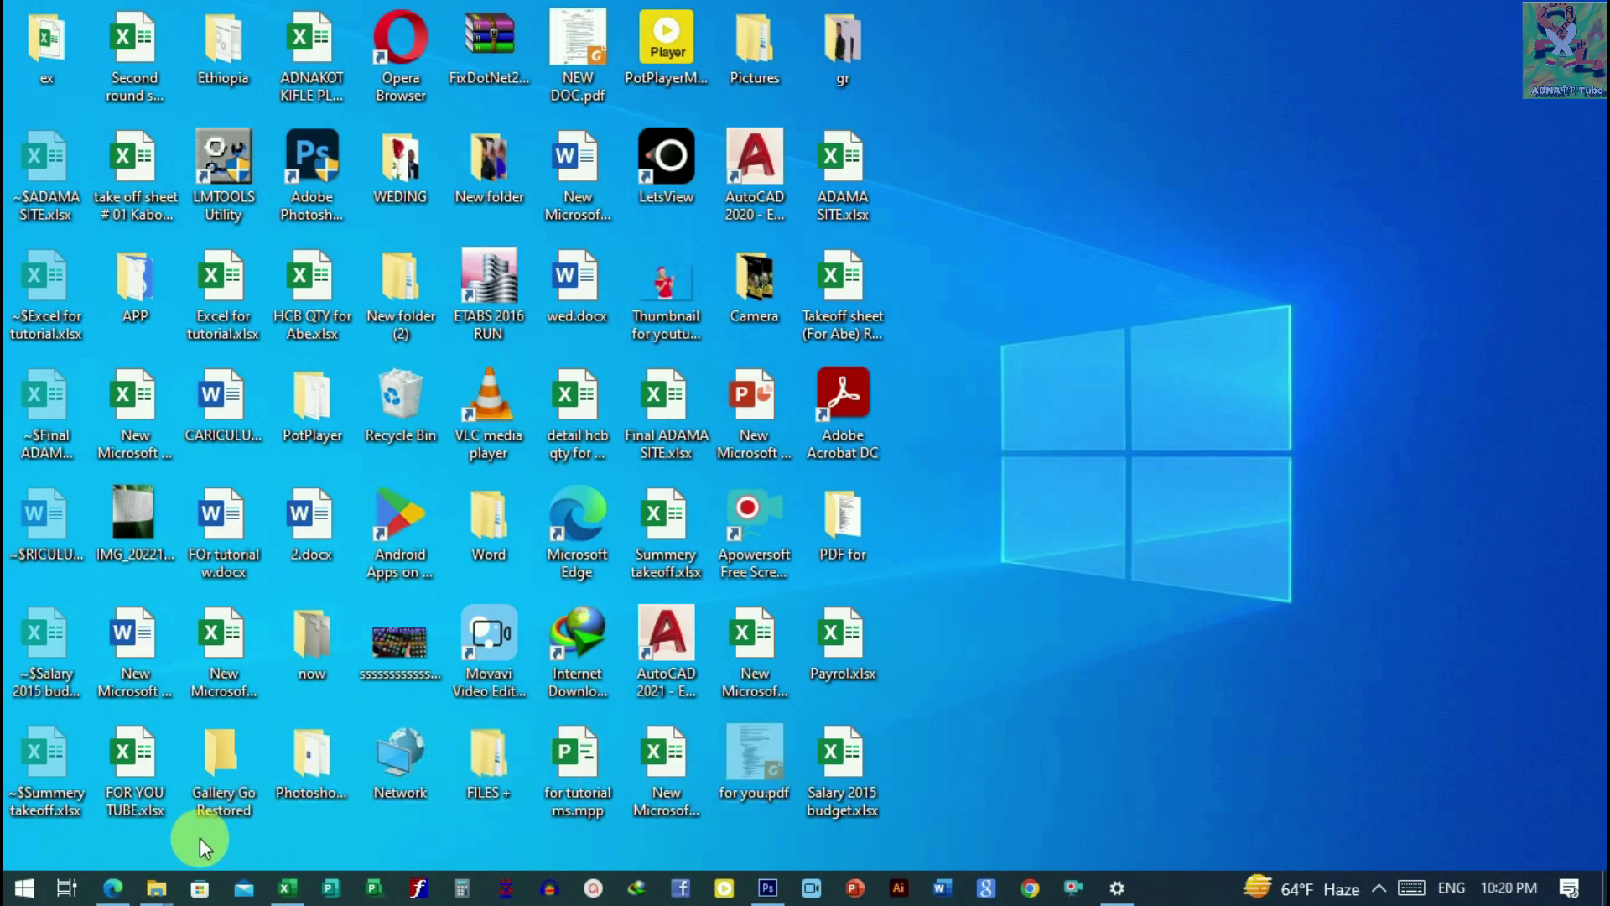
Open a new File Explorer window at Quick access and expand the View tab's Options menu.
mouse_move(160, 890)
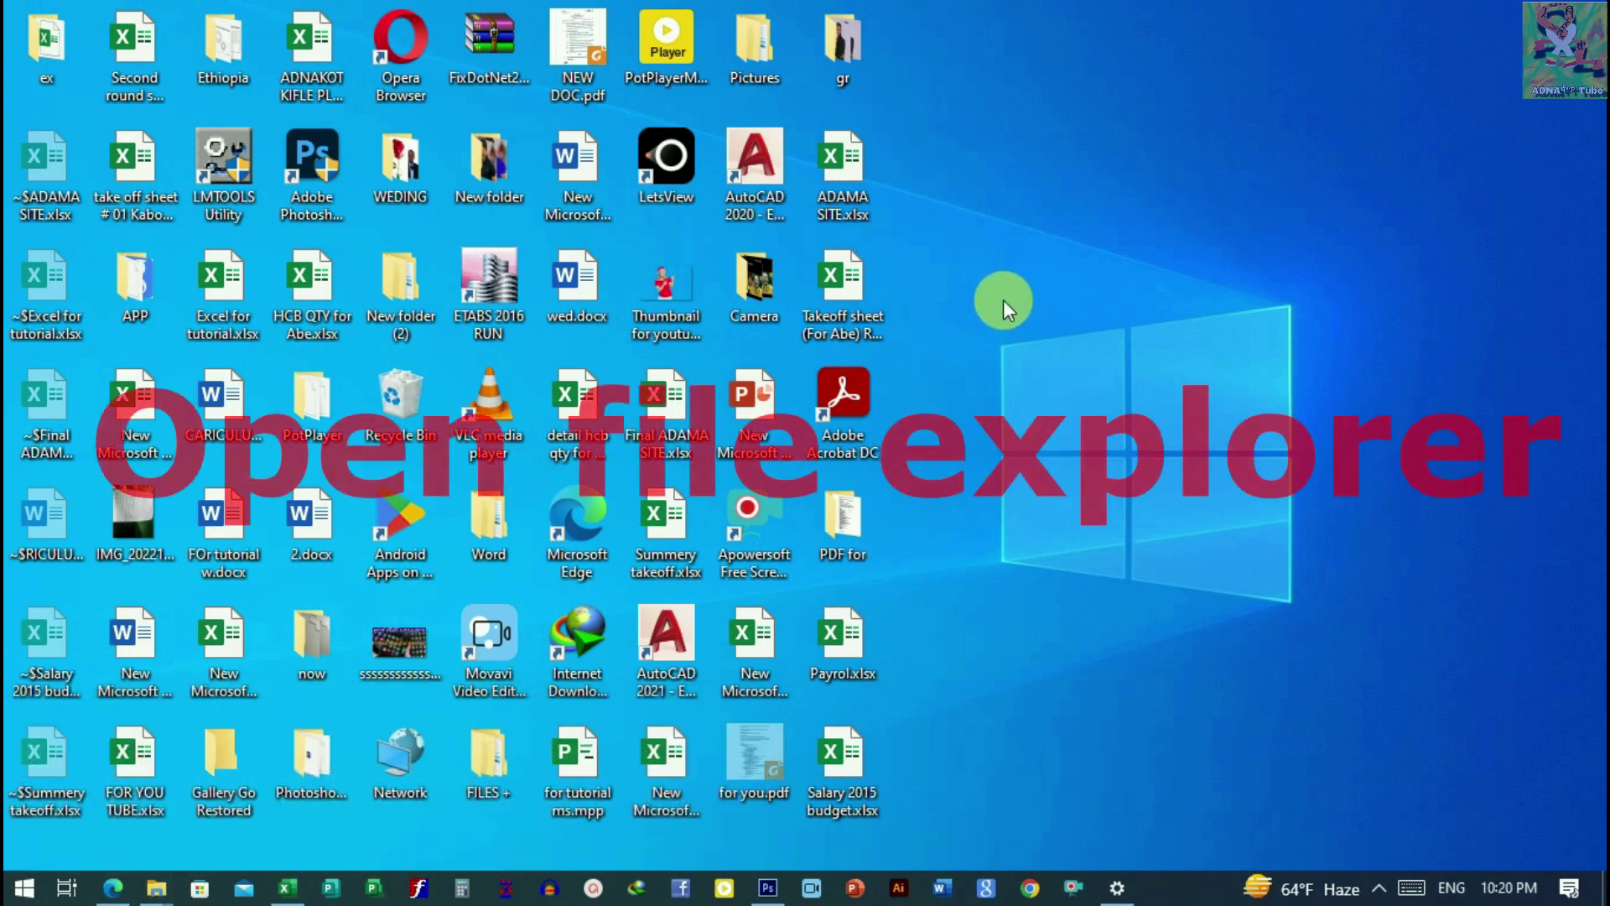
key("super+e")
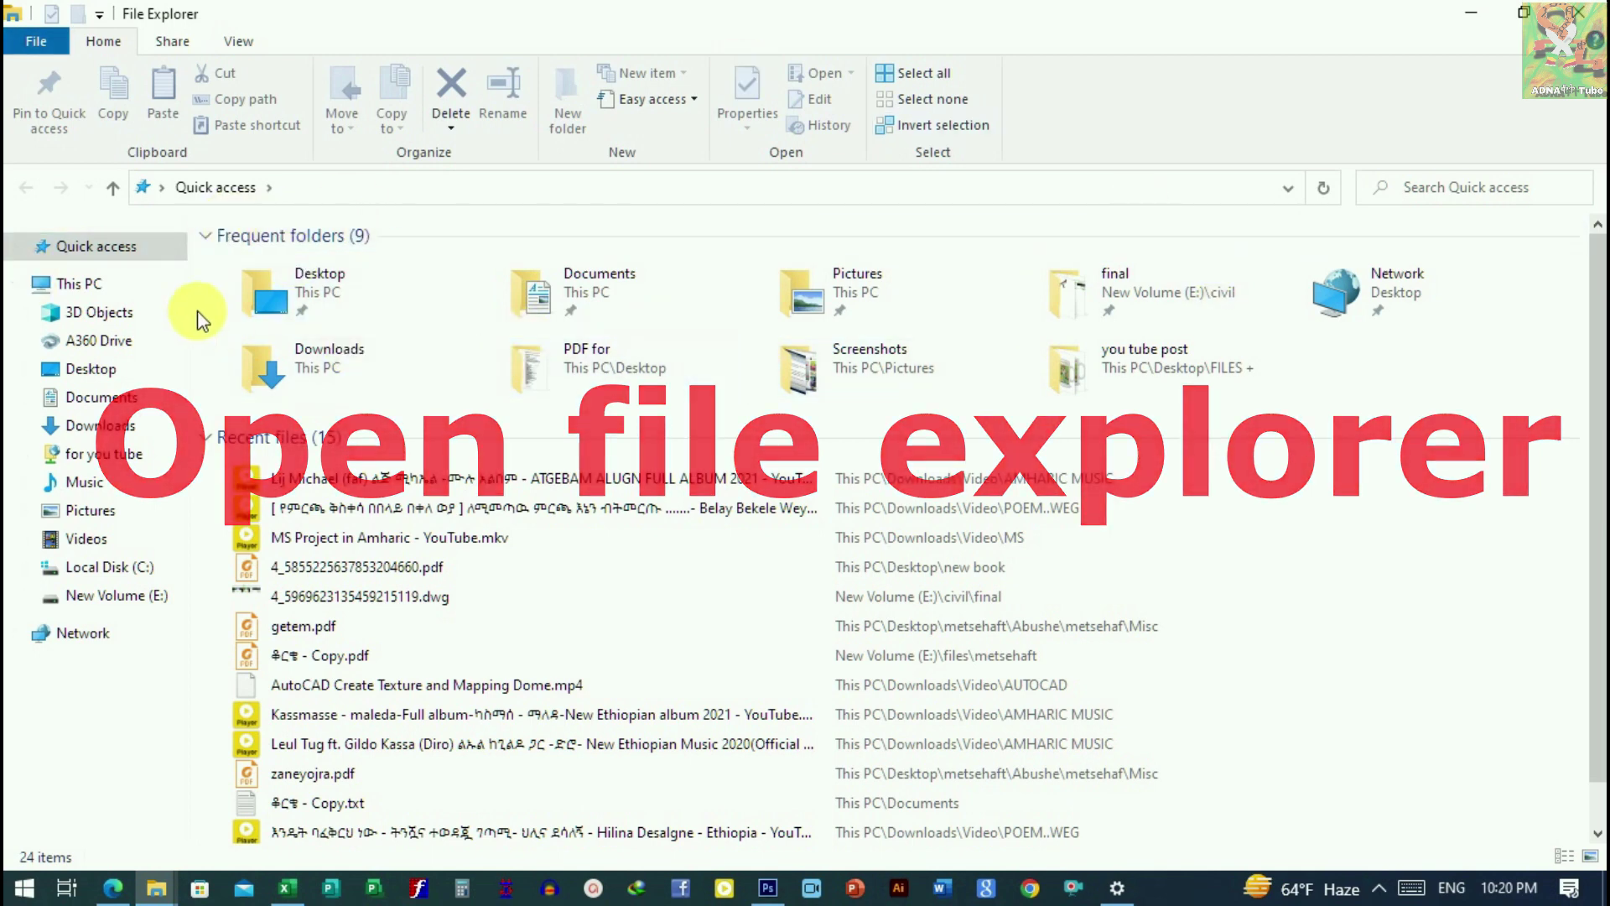
left_click(249, 44)
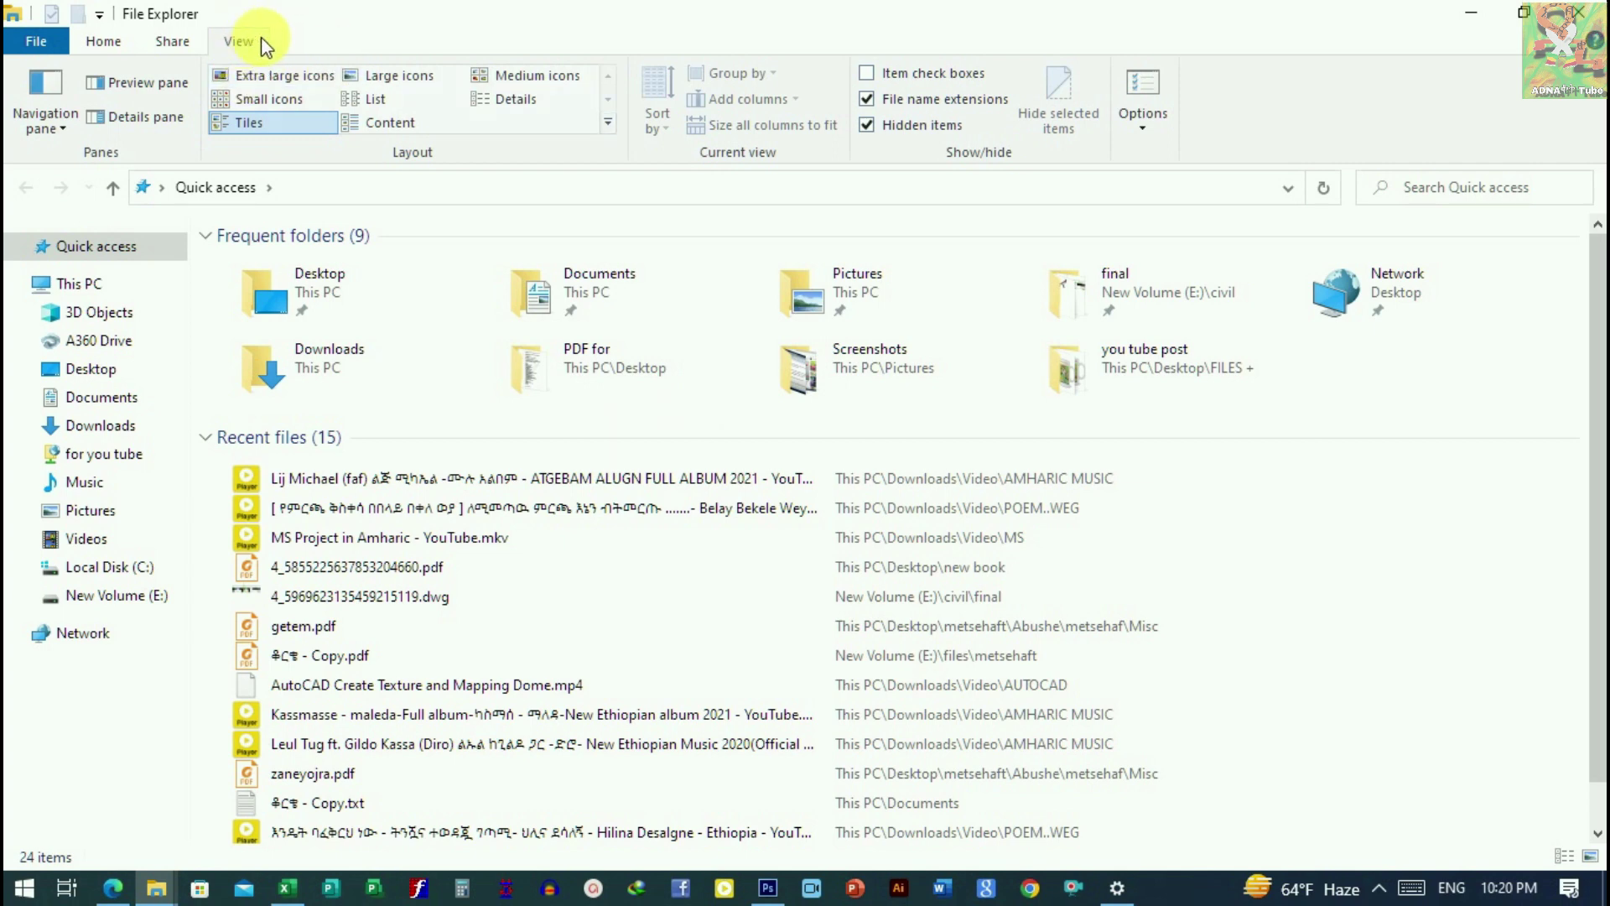
left_click(1142, 134)
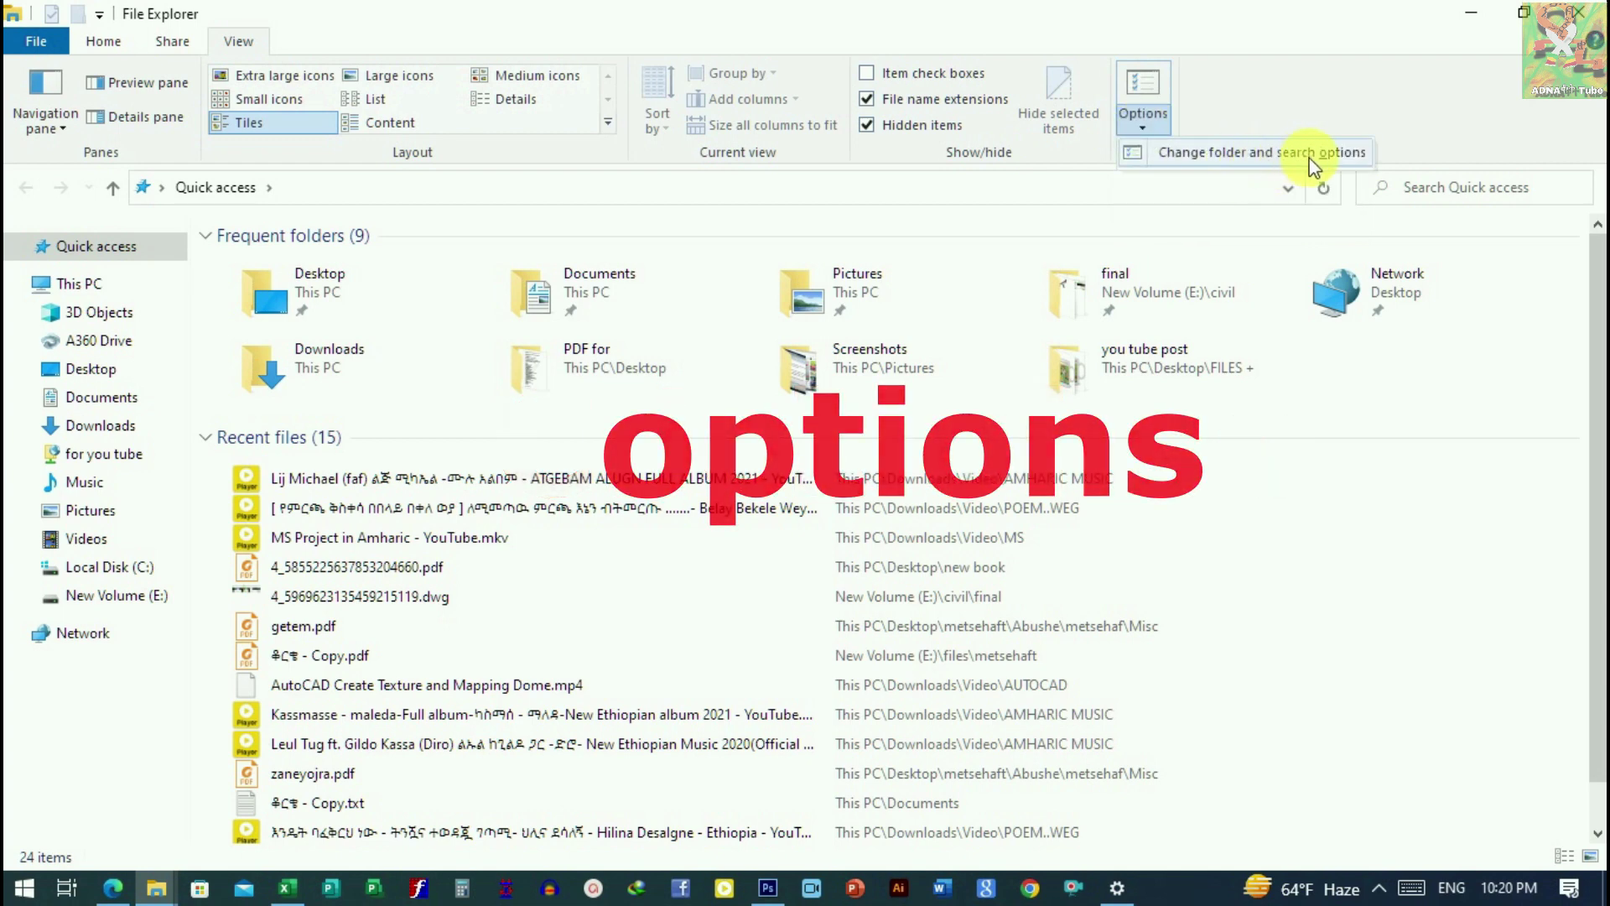
Select 'Don't show hidden files, folders, or drives' in Folder Options, apply it, and minimize Explorer.
left_click(1232, 162)
left_click_drag(390, 256, 626, 253)
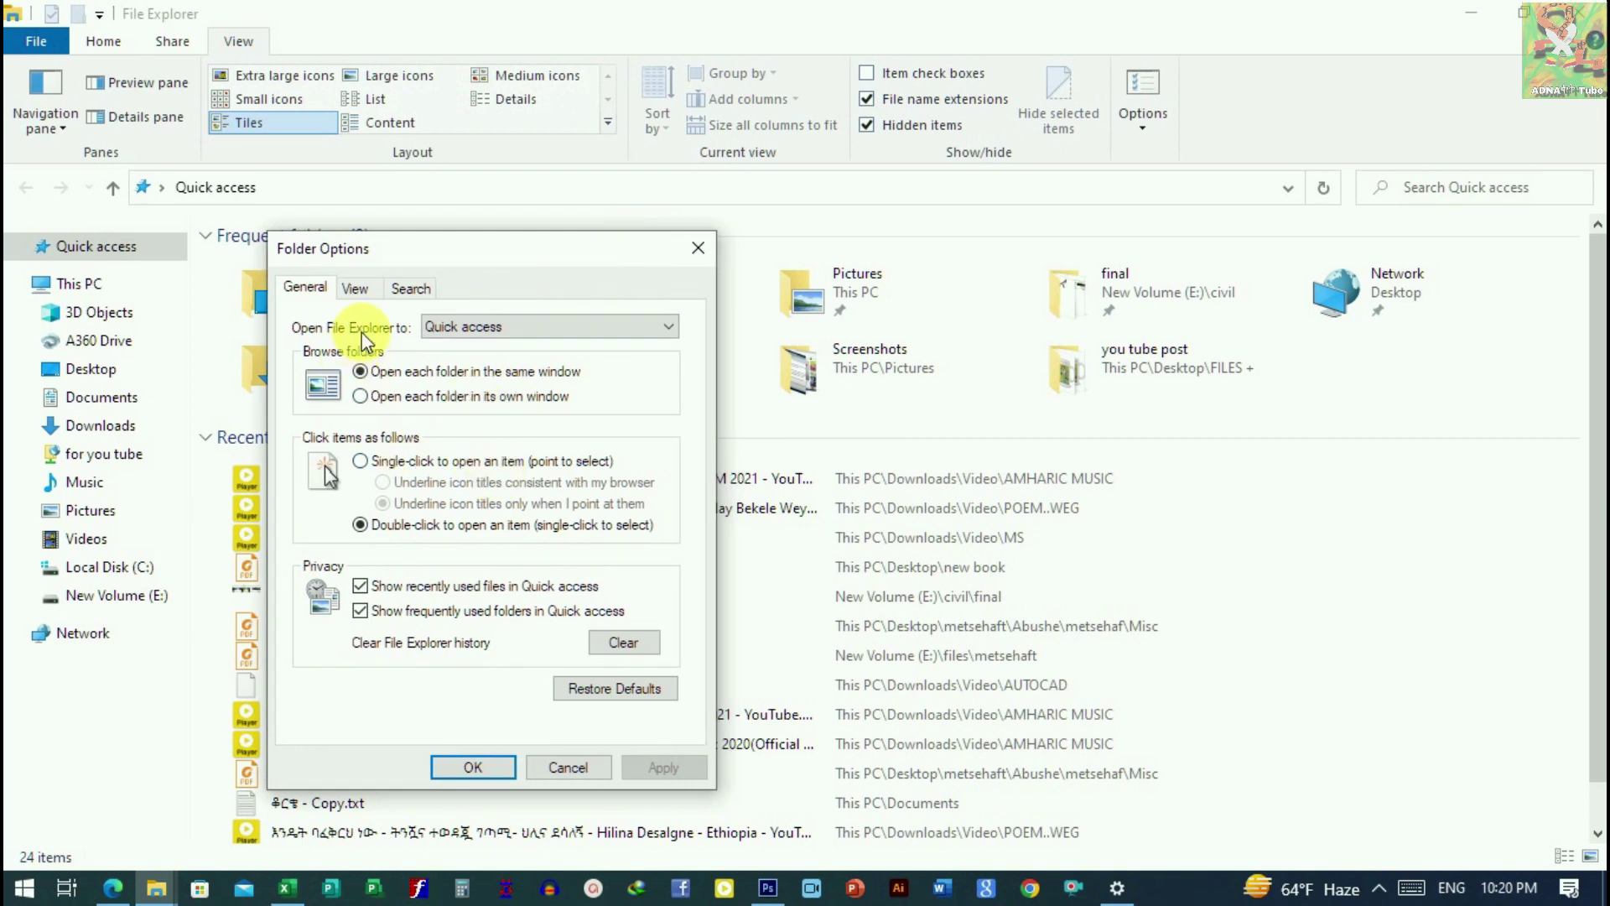
left_click(359, 287)
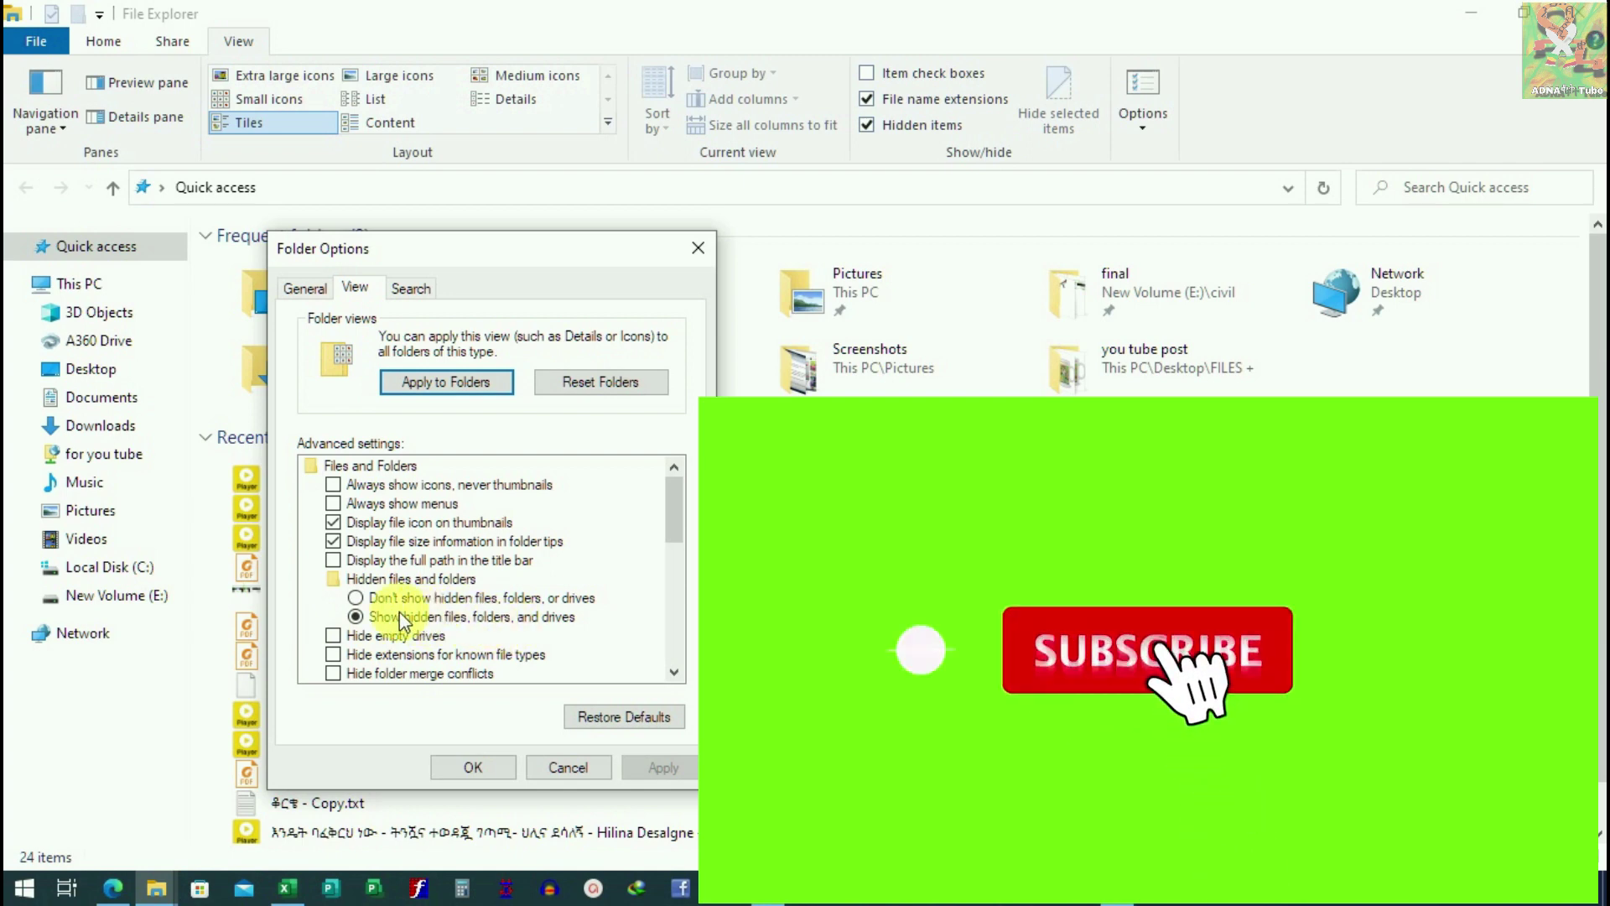
left_click(438, 598)
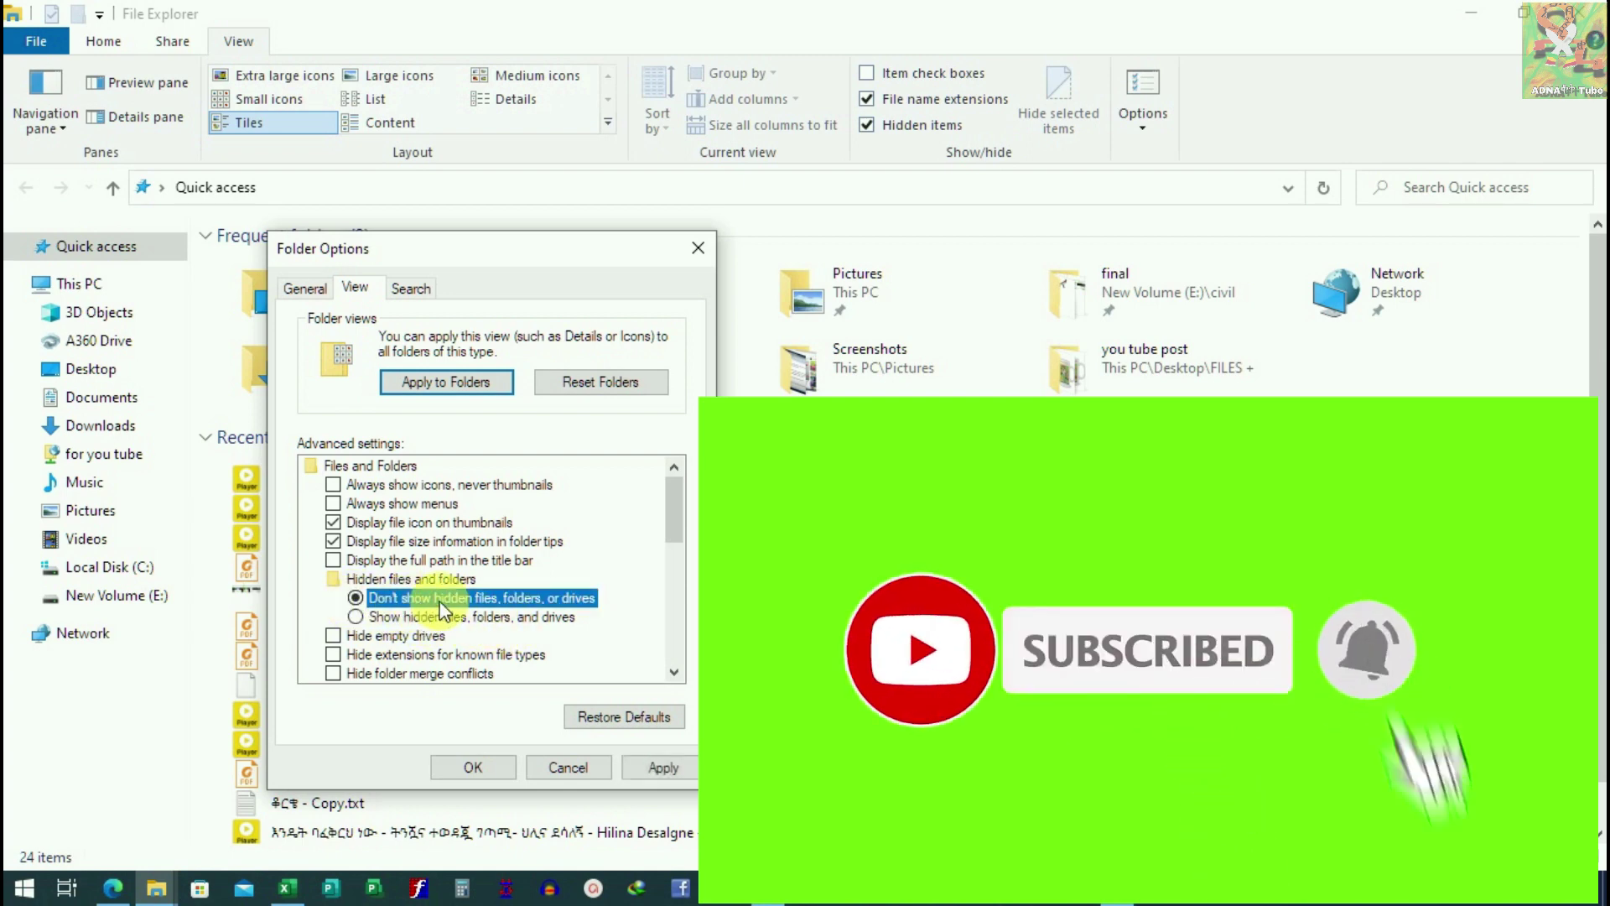
left_click(490, 767)
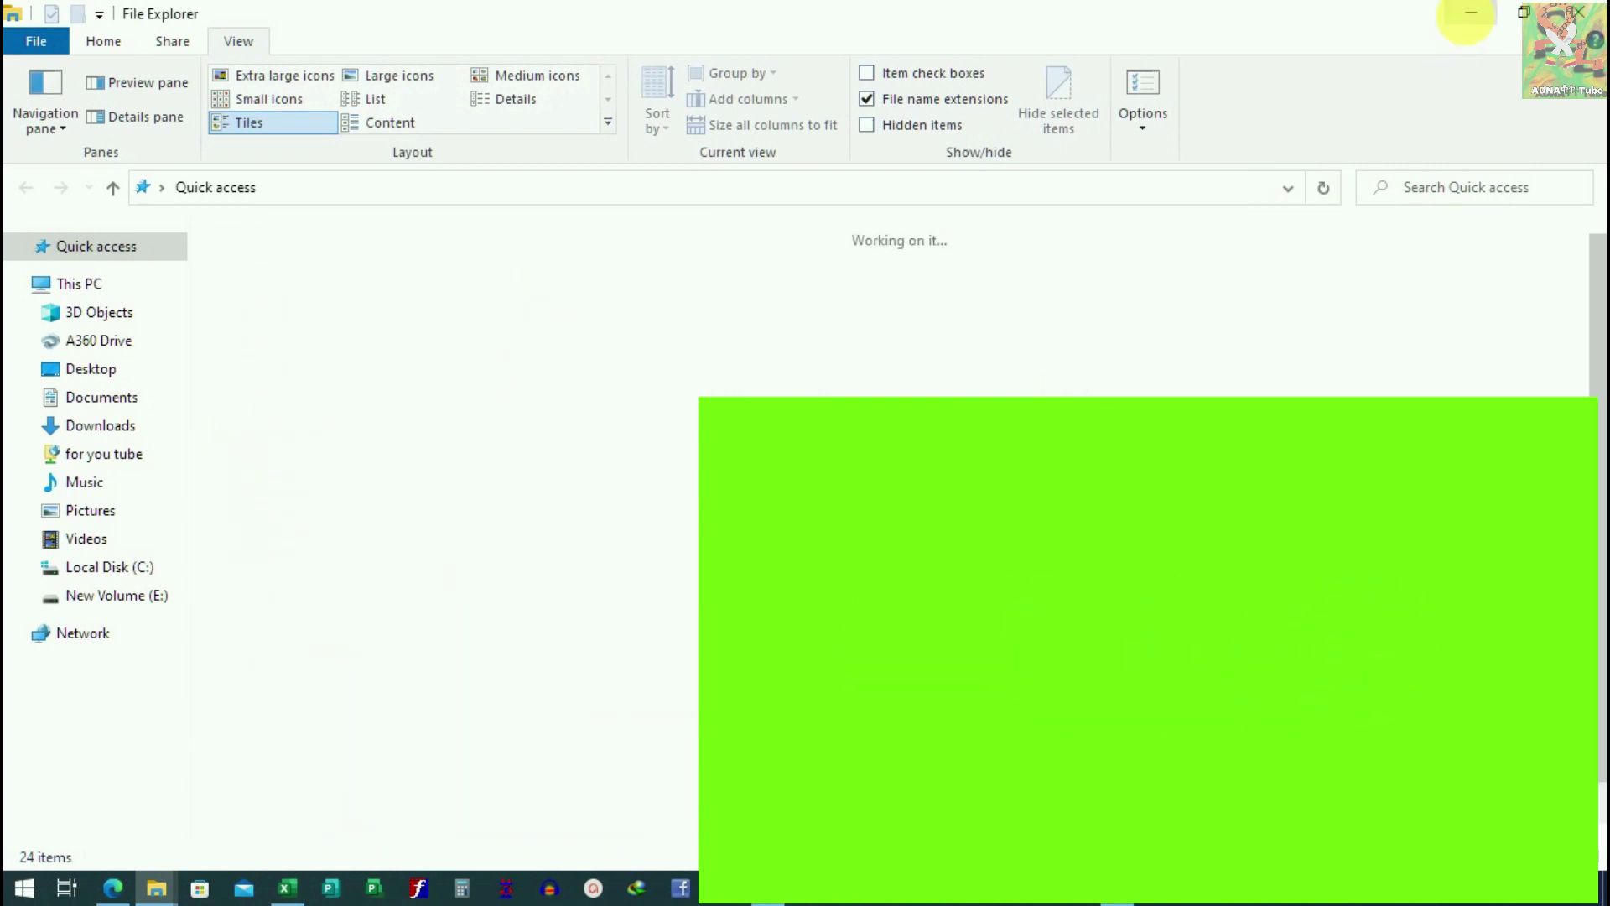
left_click(1470, 15)
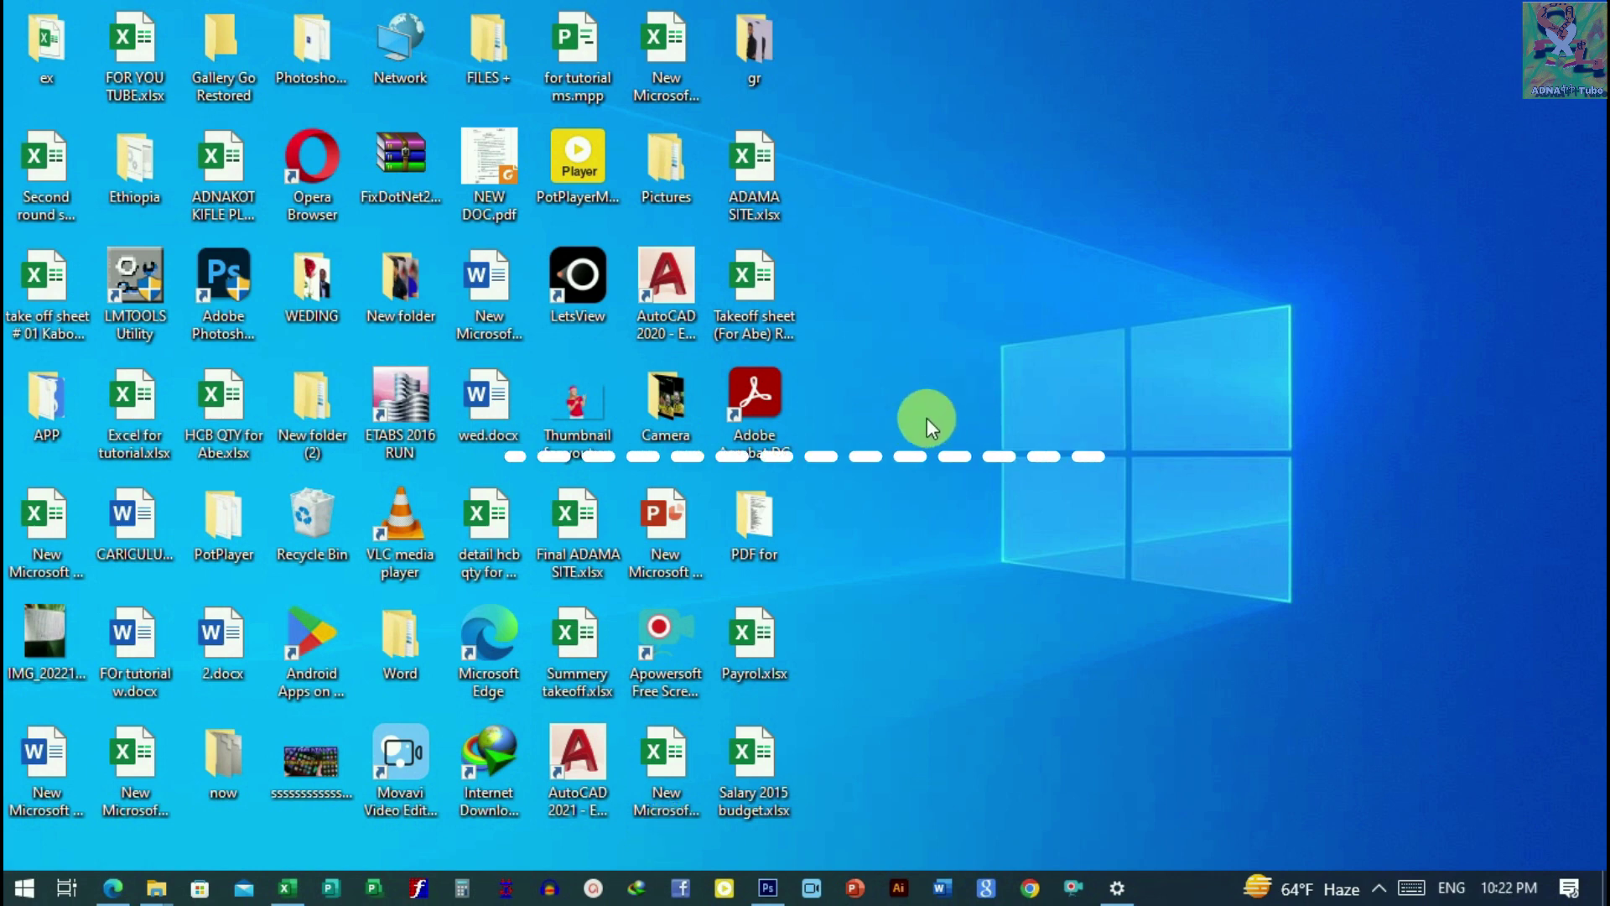
Mark df.jpg in Downloads as Hidden through its Properties, then refresh the folder view.
mouse_move(156, 887)
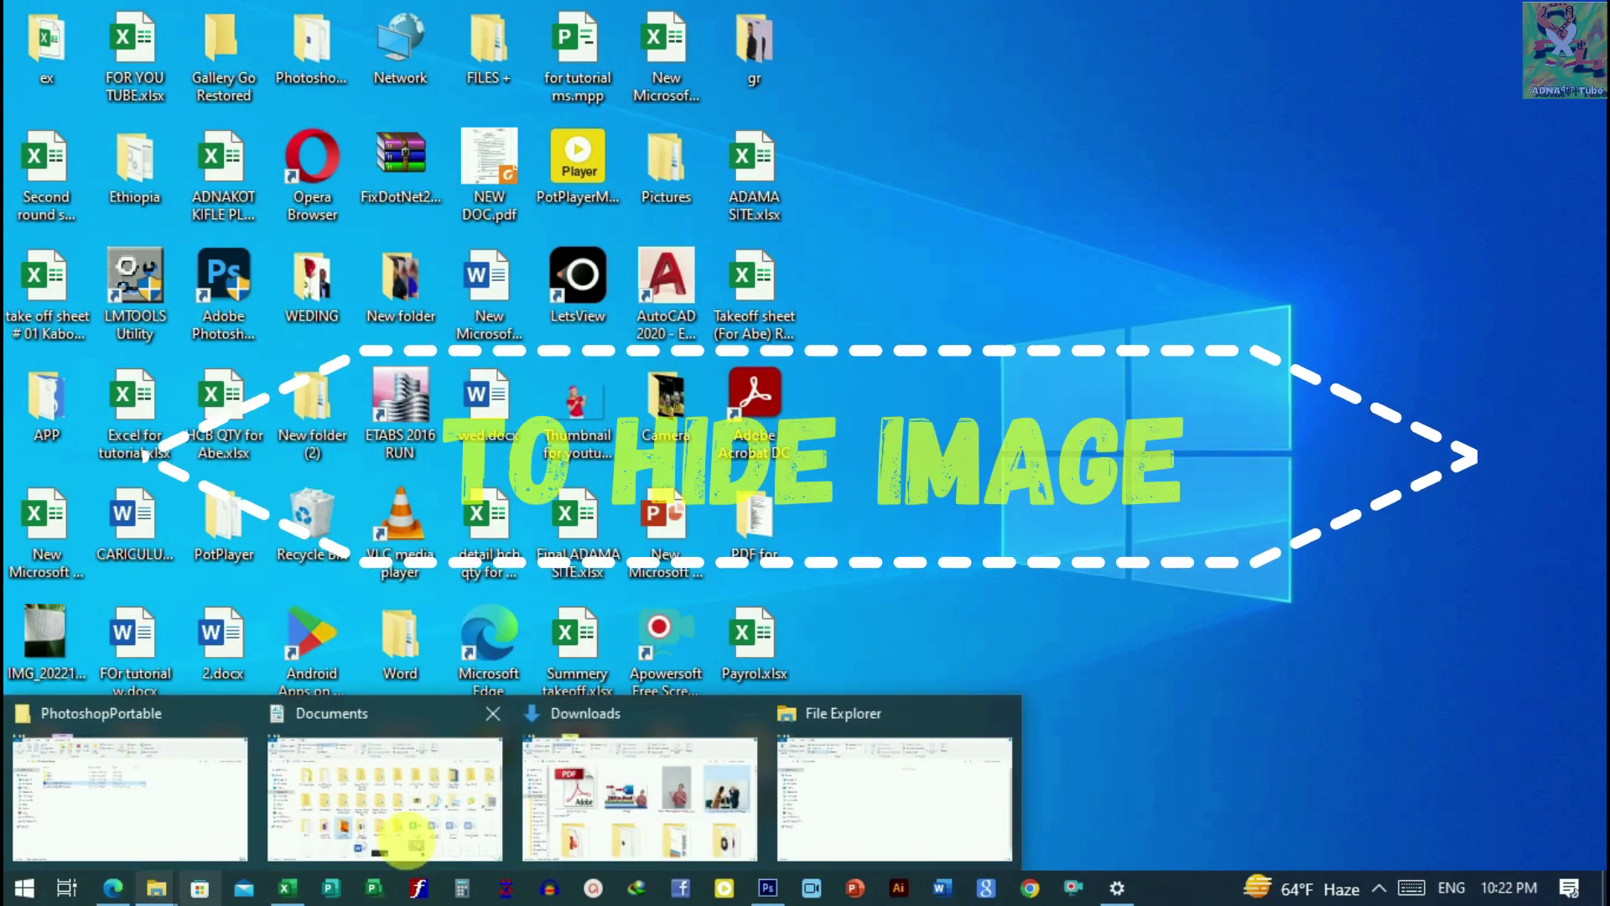
left_click(604, 818)
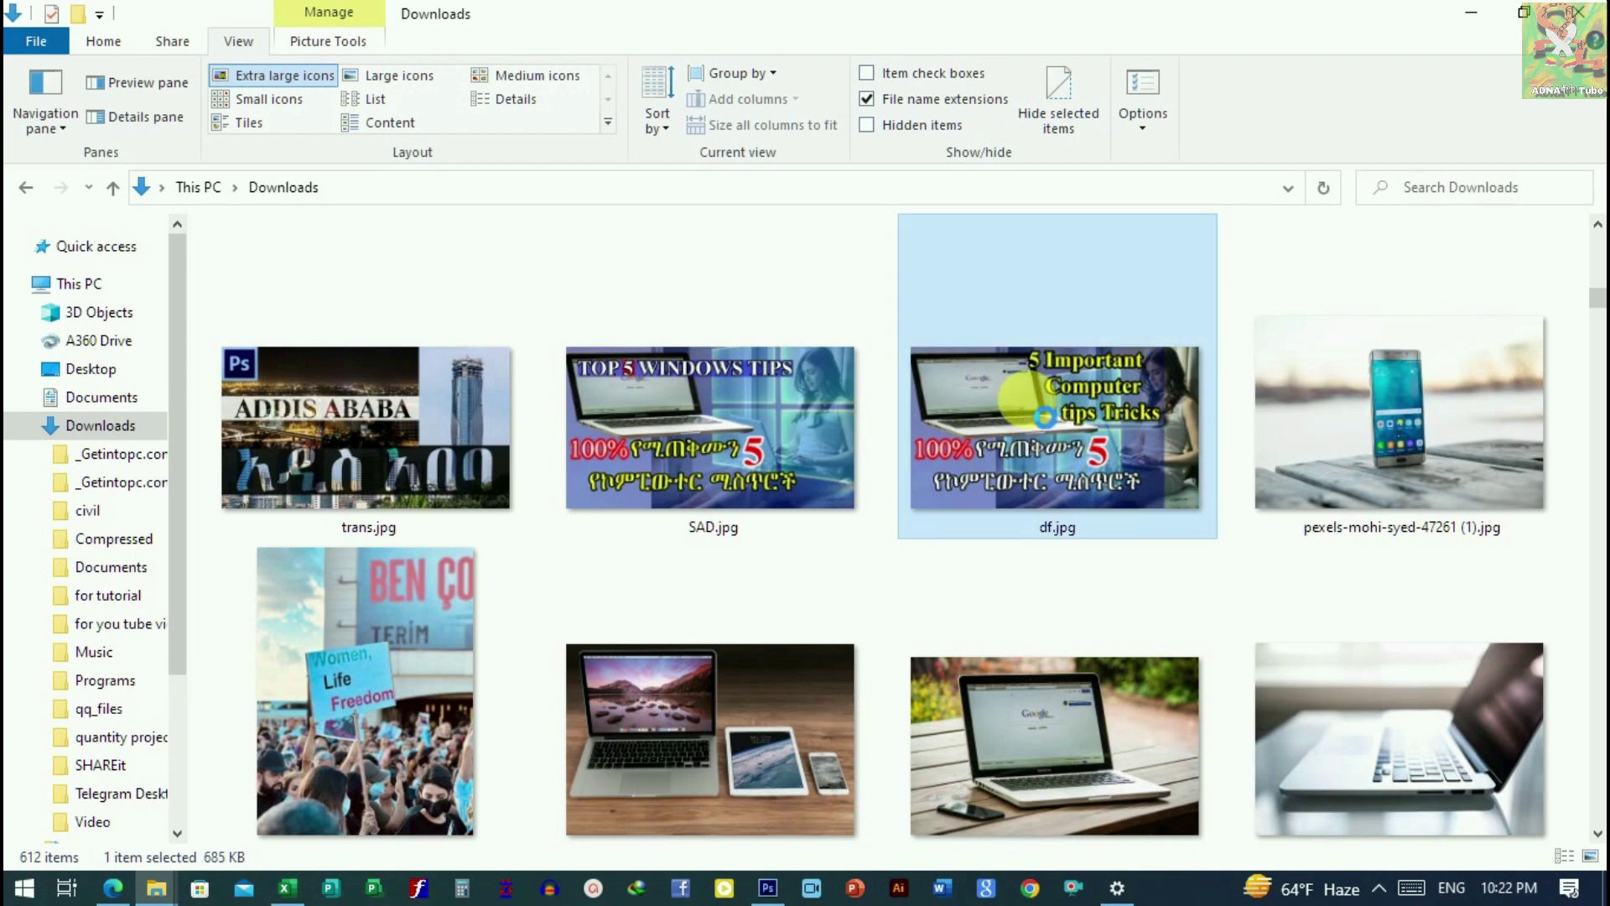
right_click(1027, 399)
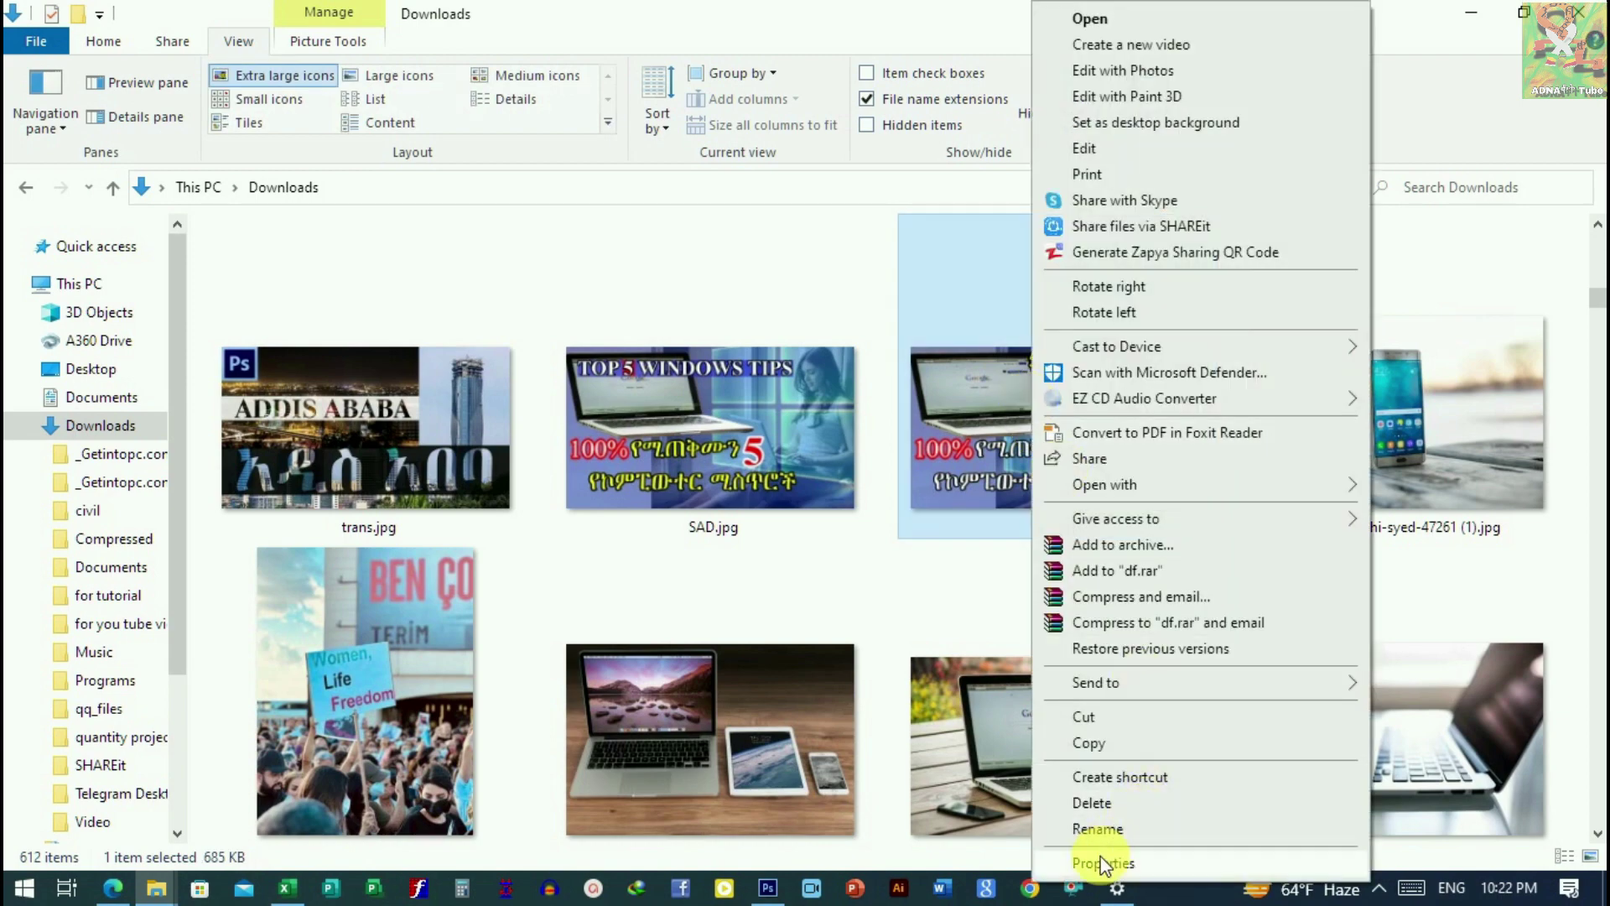
left_click(1106, 862)
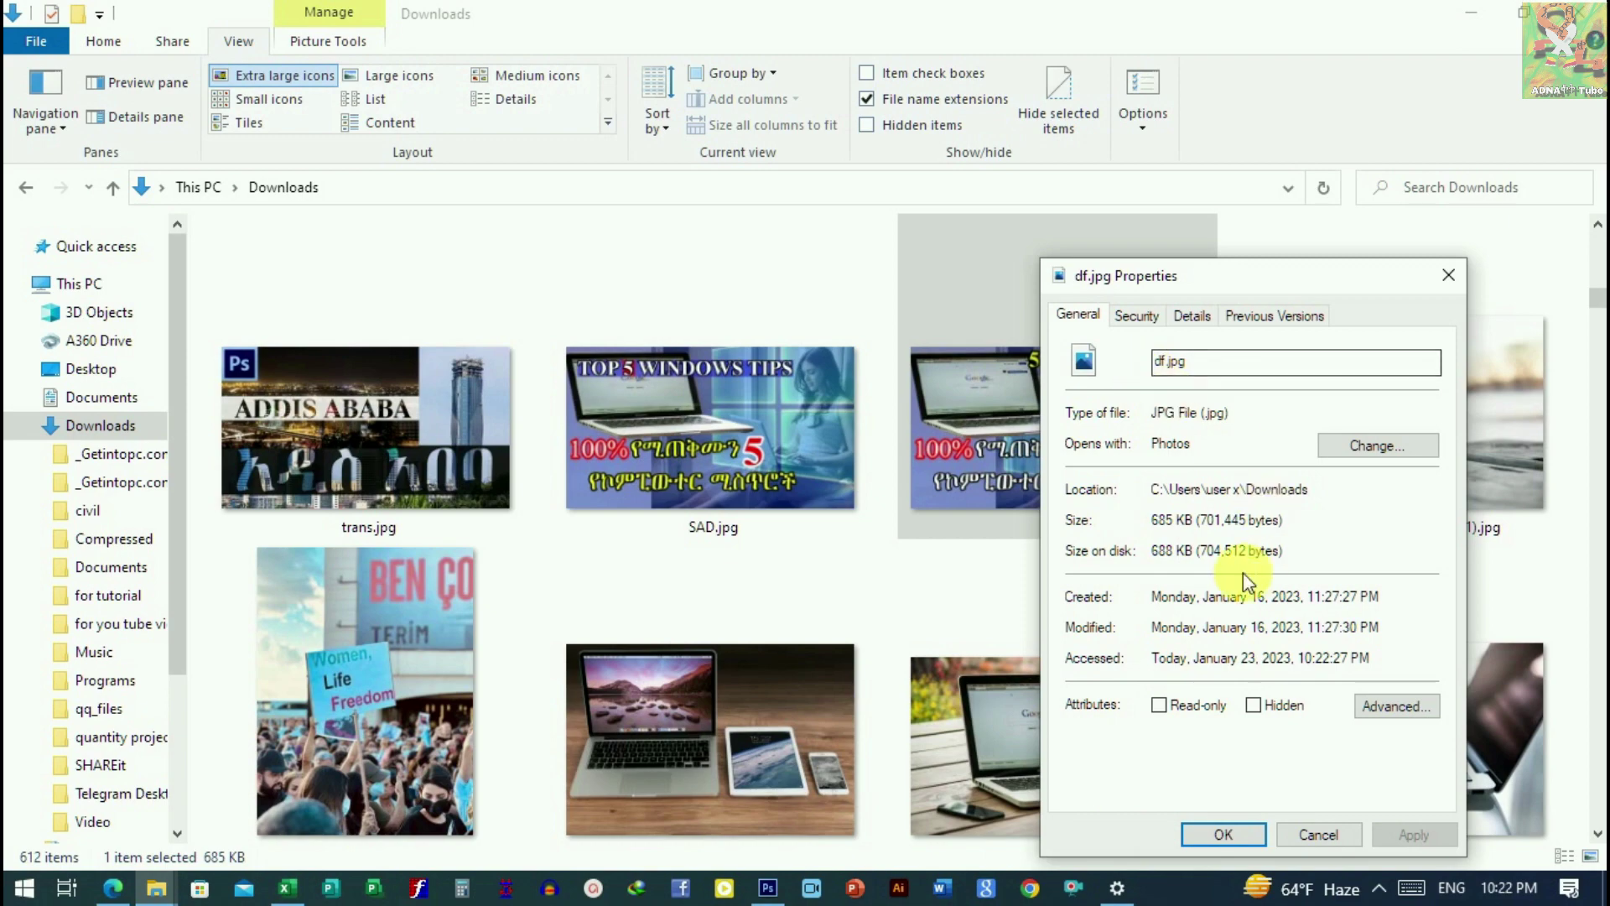
left_click(1256, 707)
left_click(1226, 834)
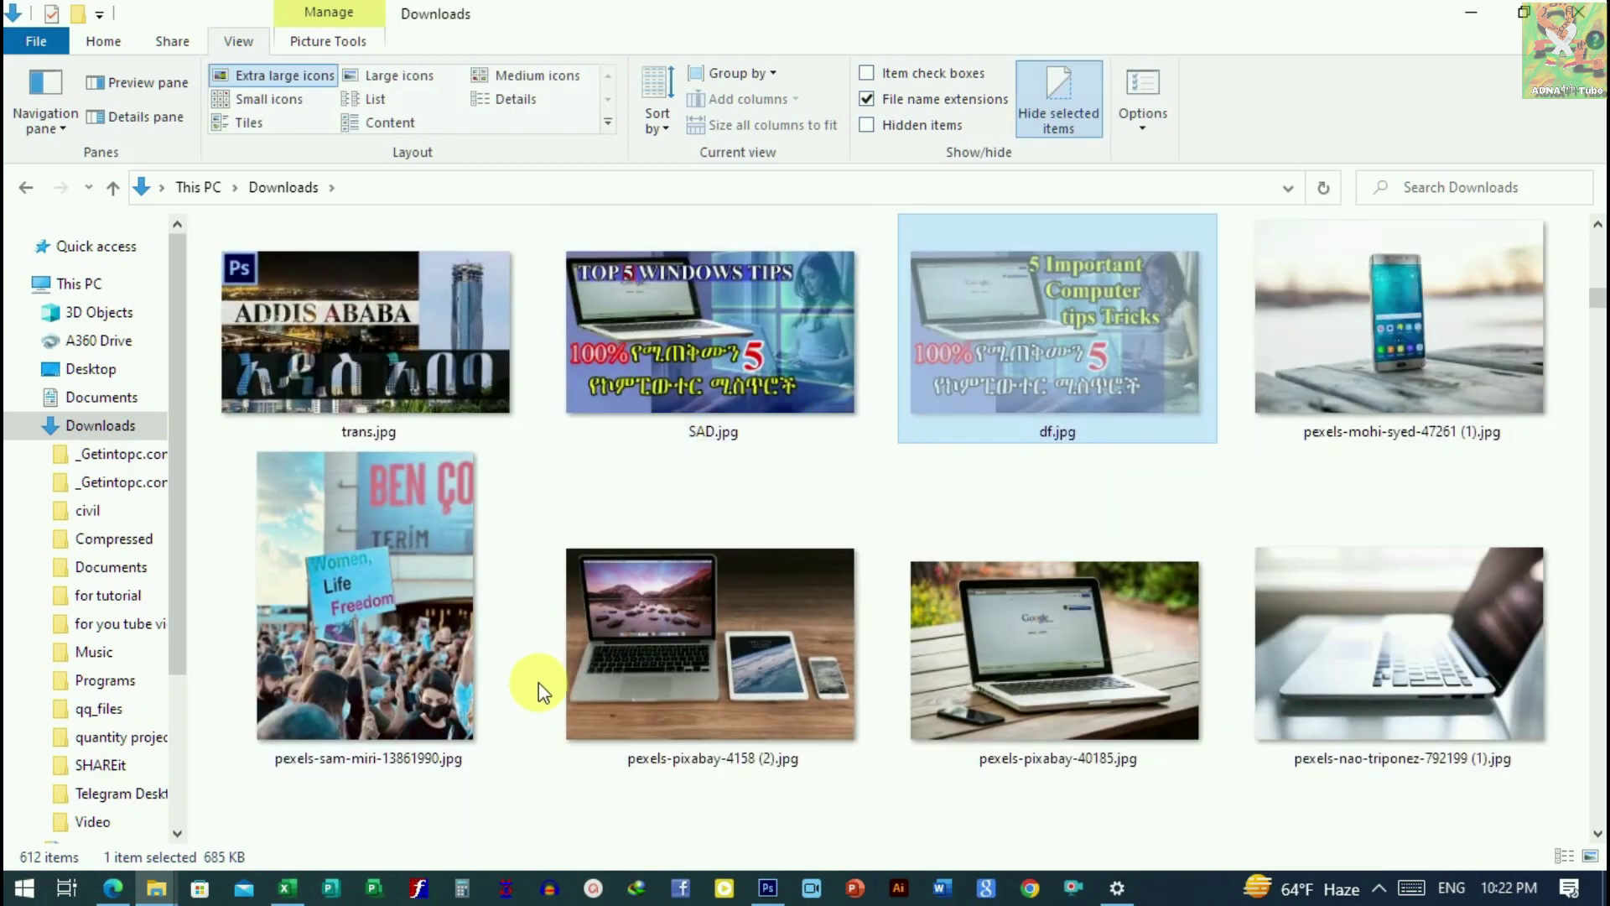
left_click(157, 889)
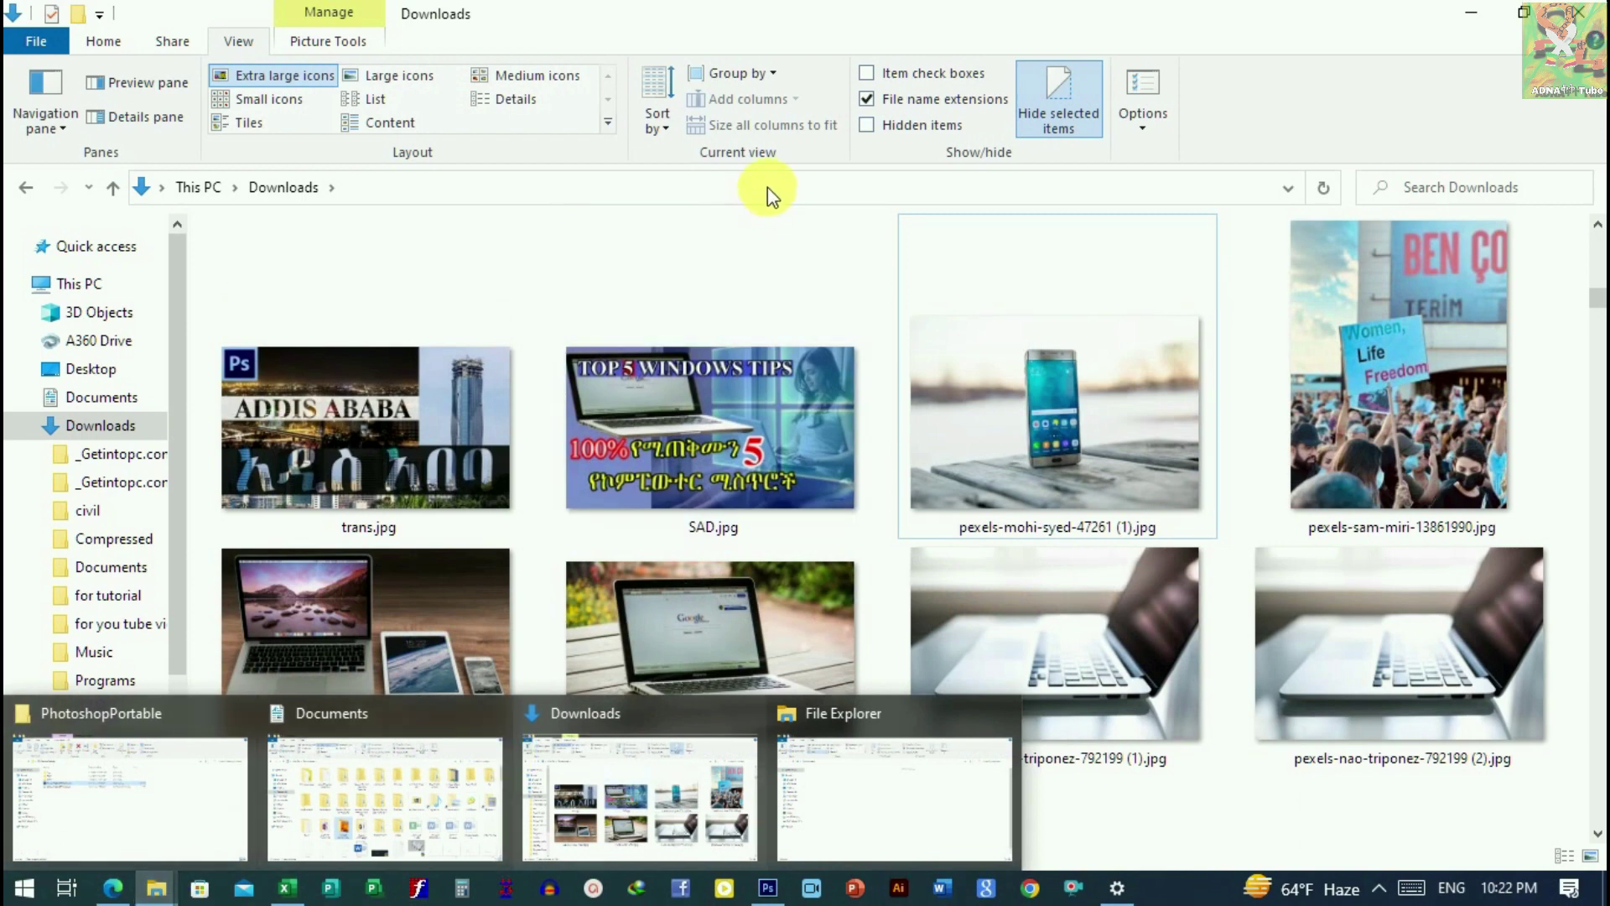
key("super+e")
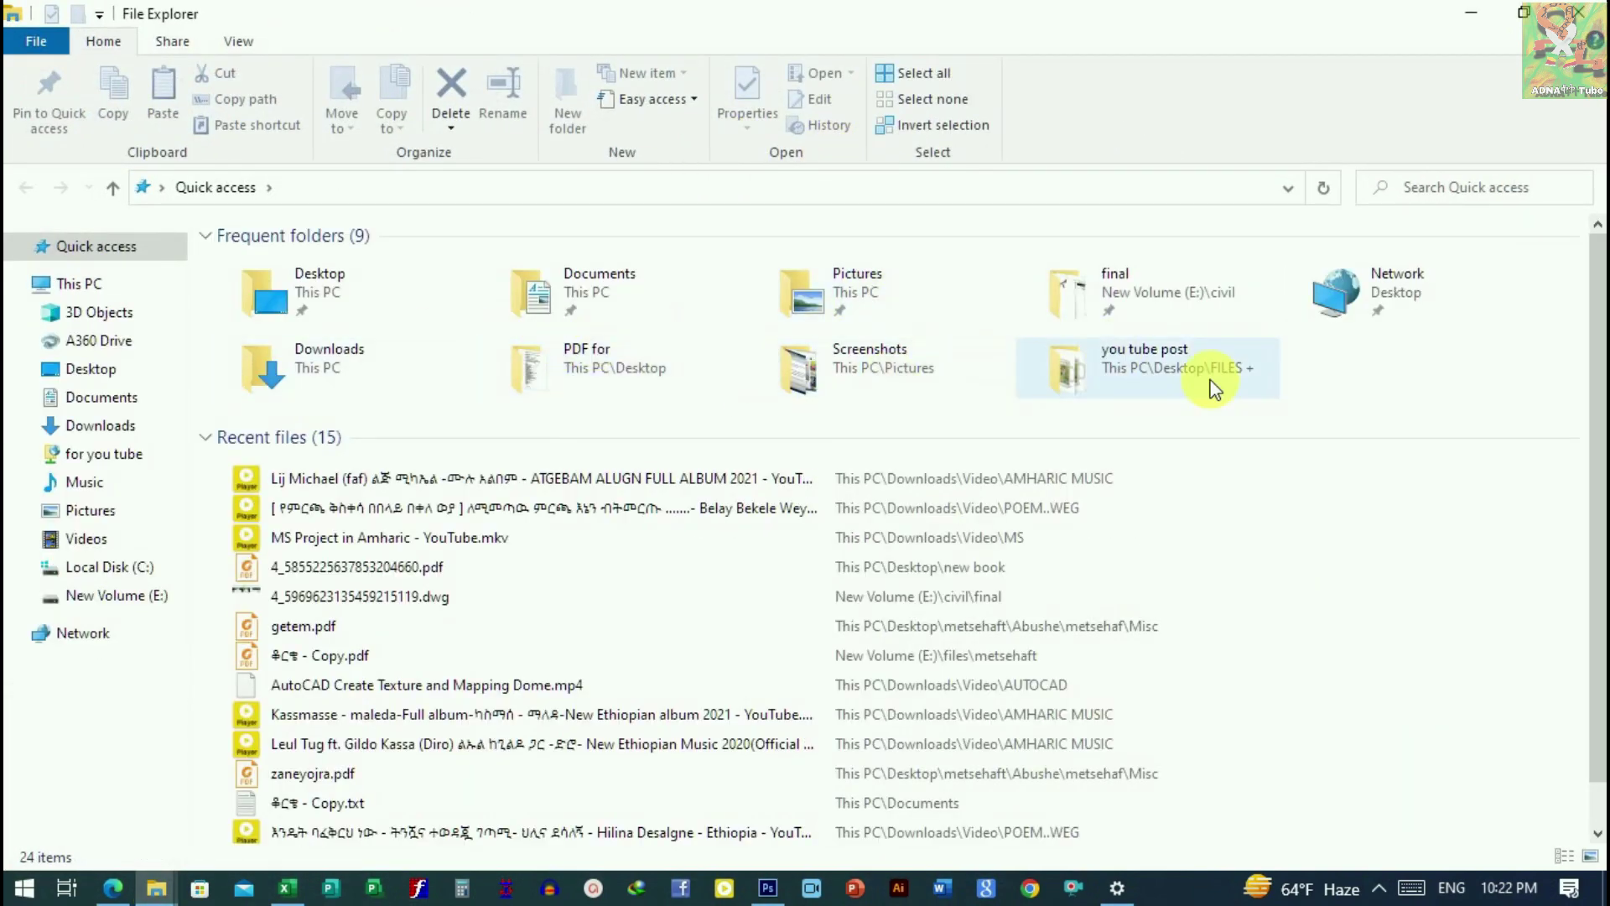
Review the hidden-files setting on Folder Options' View tab and close it with OK, unchanged.
left_click(240, 44)
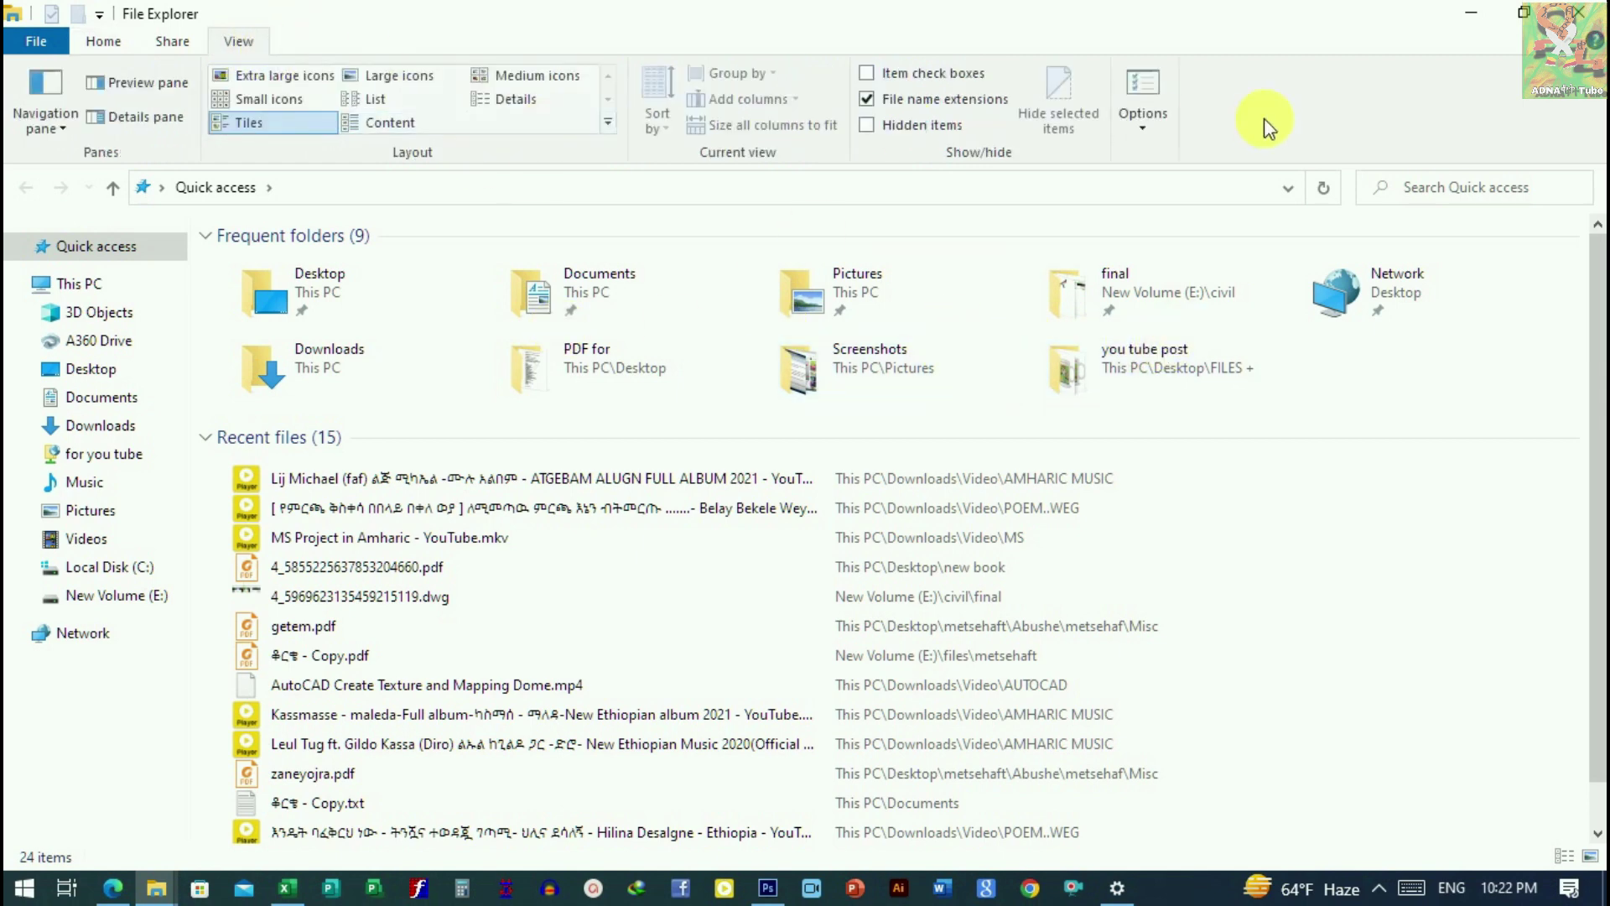
left_click(1146, 127)
left_click(1211, 154)
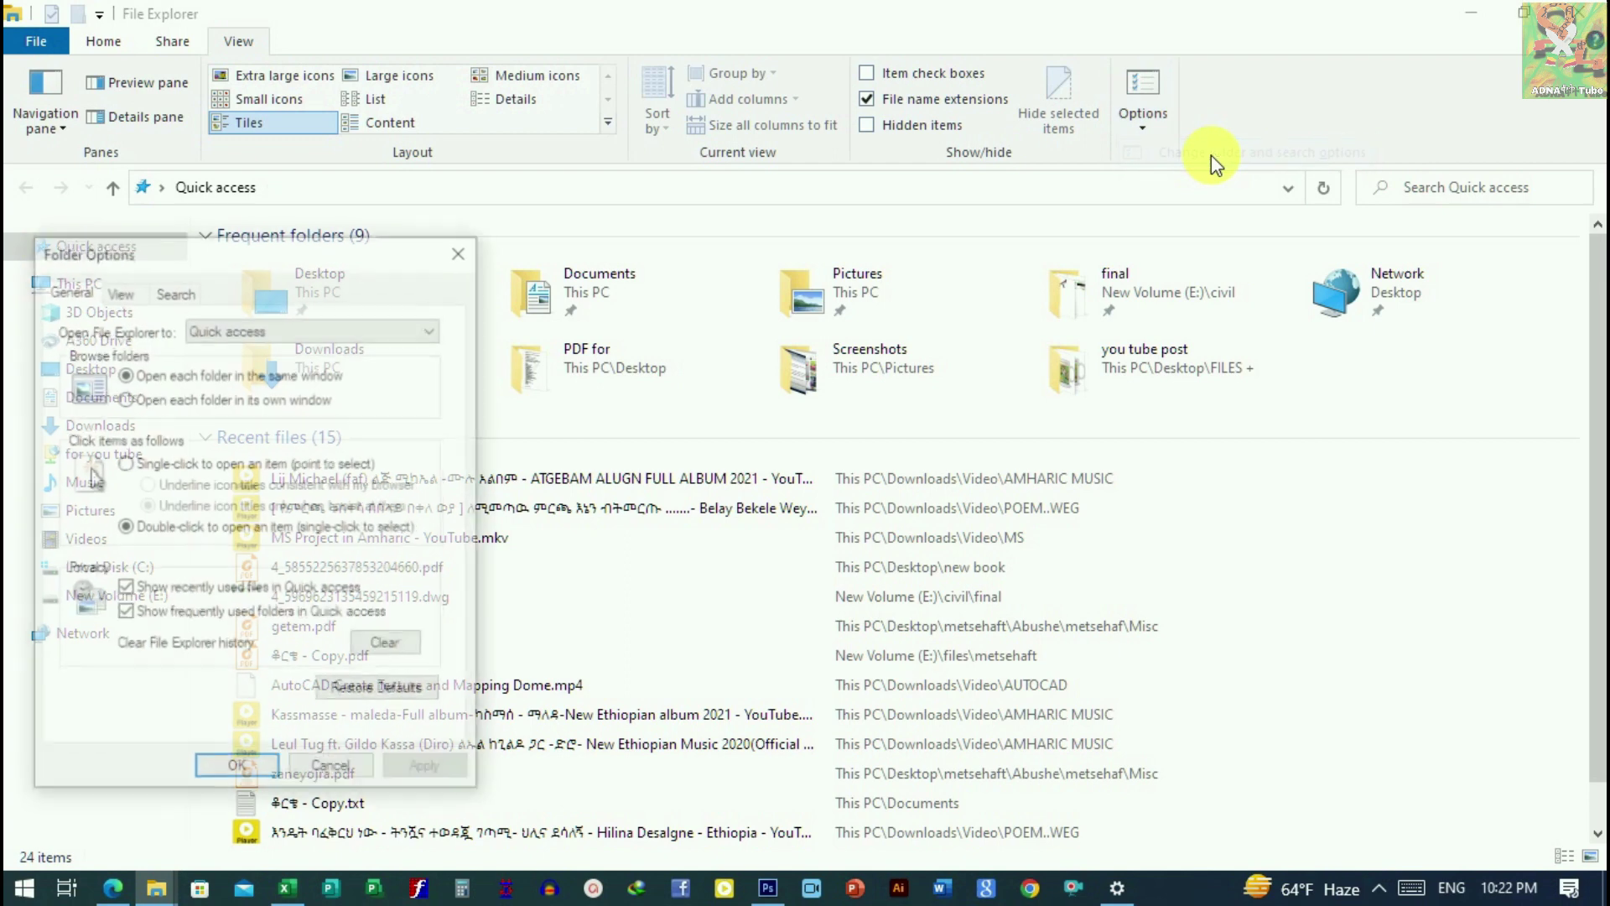
left_click_drag(176, 252, 651, 141)
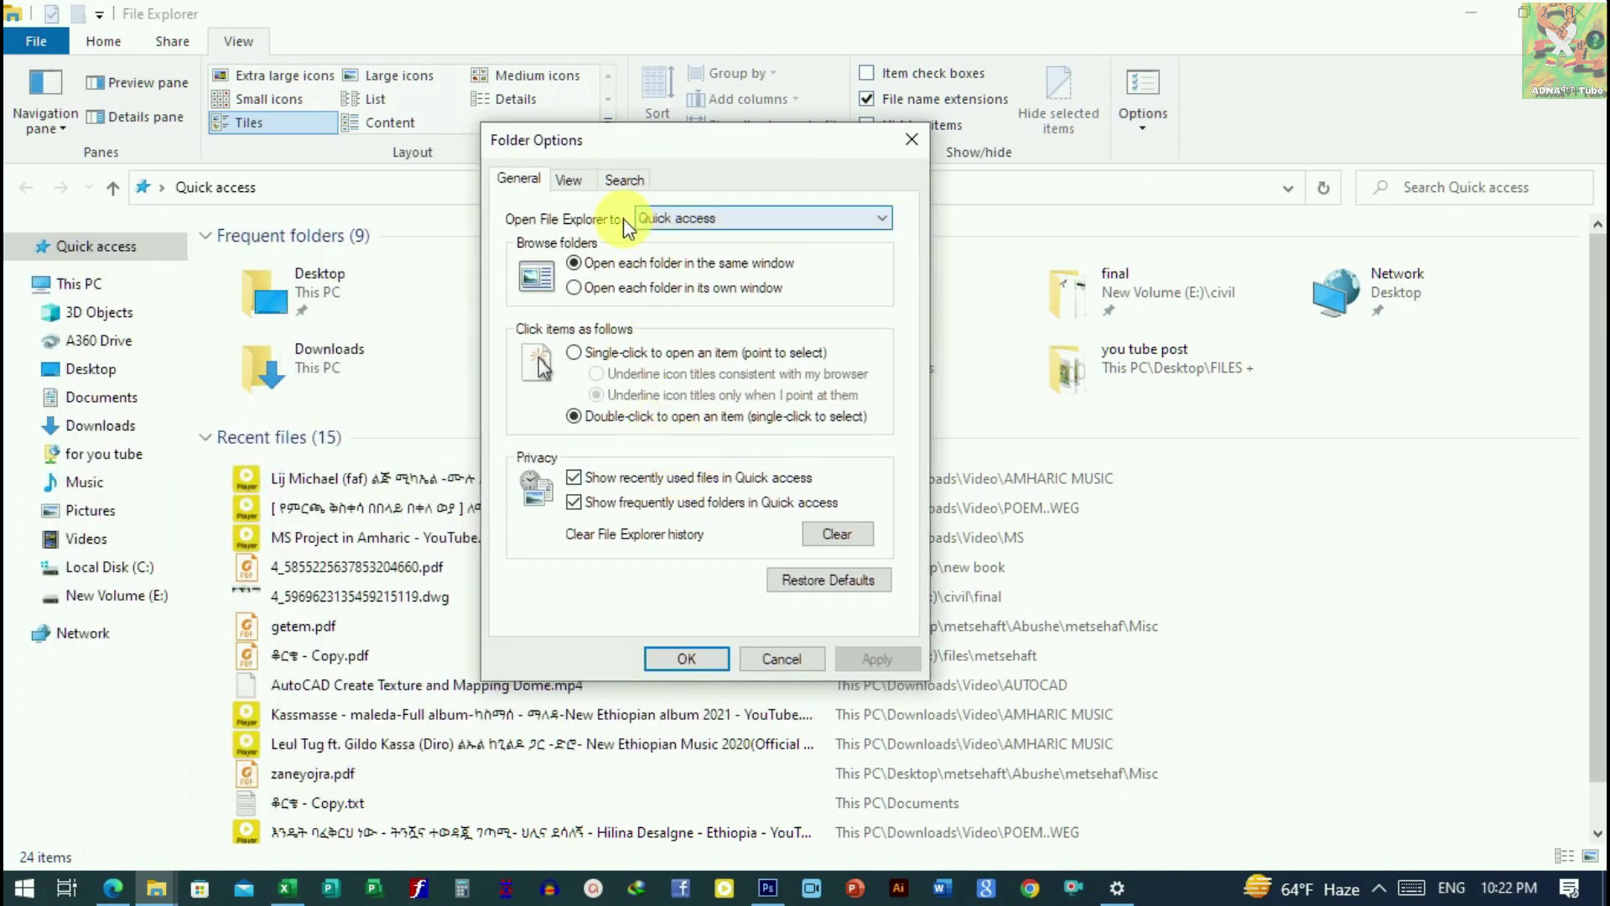
left_click(579, 183)
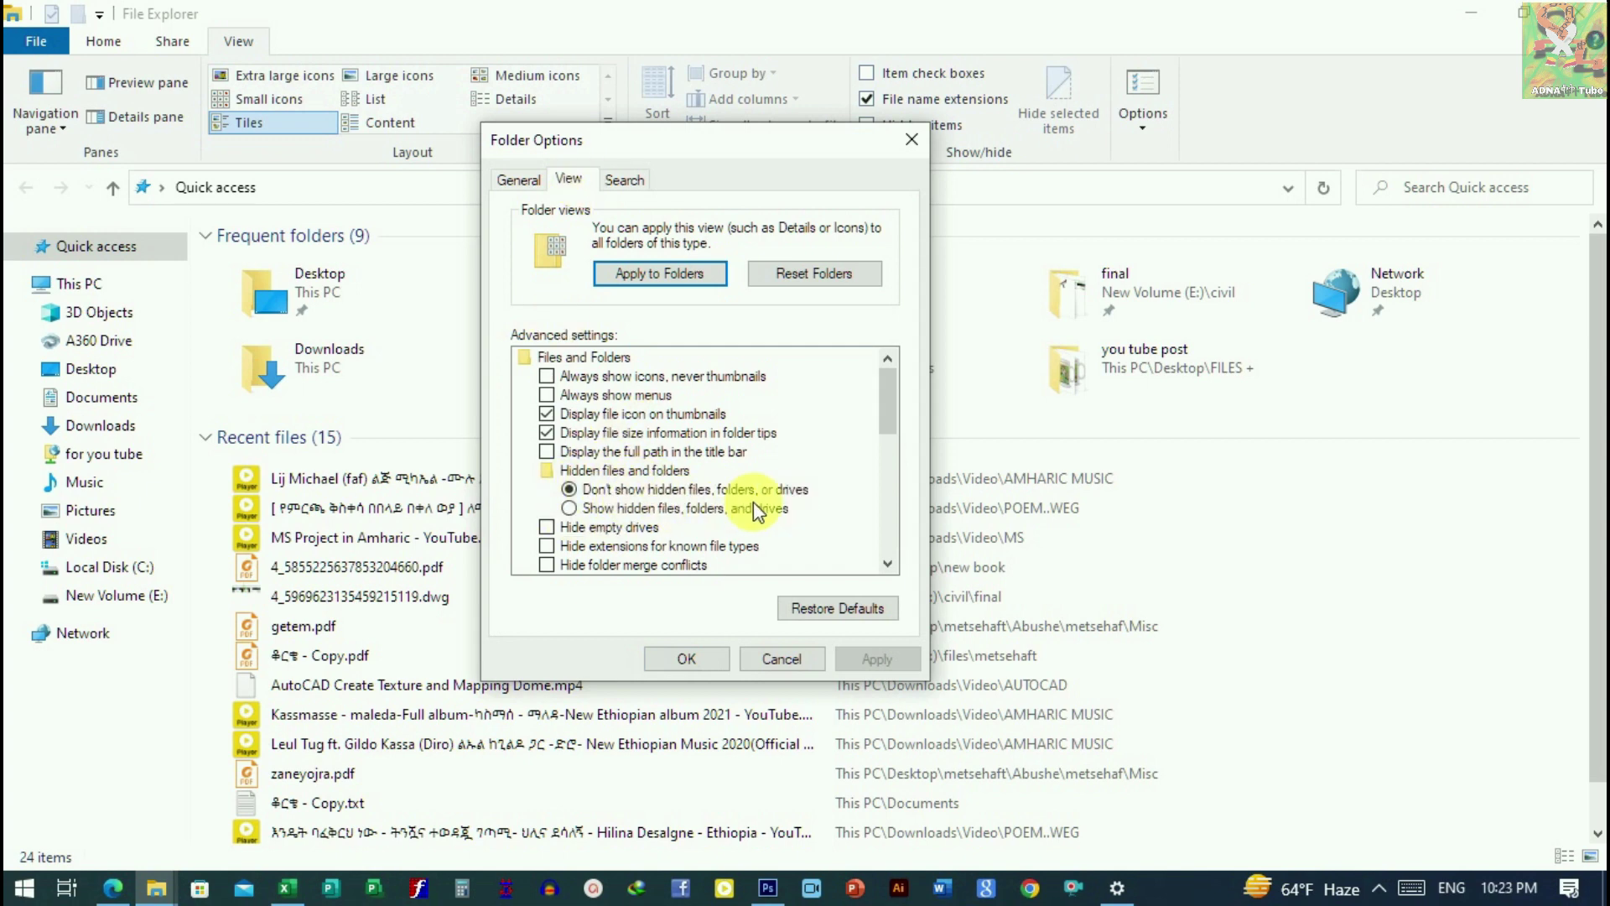
left_click(709, 657)
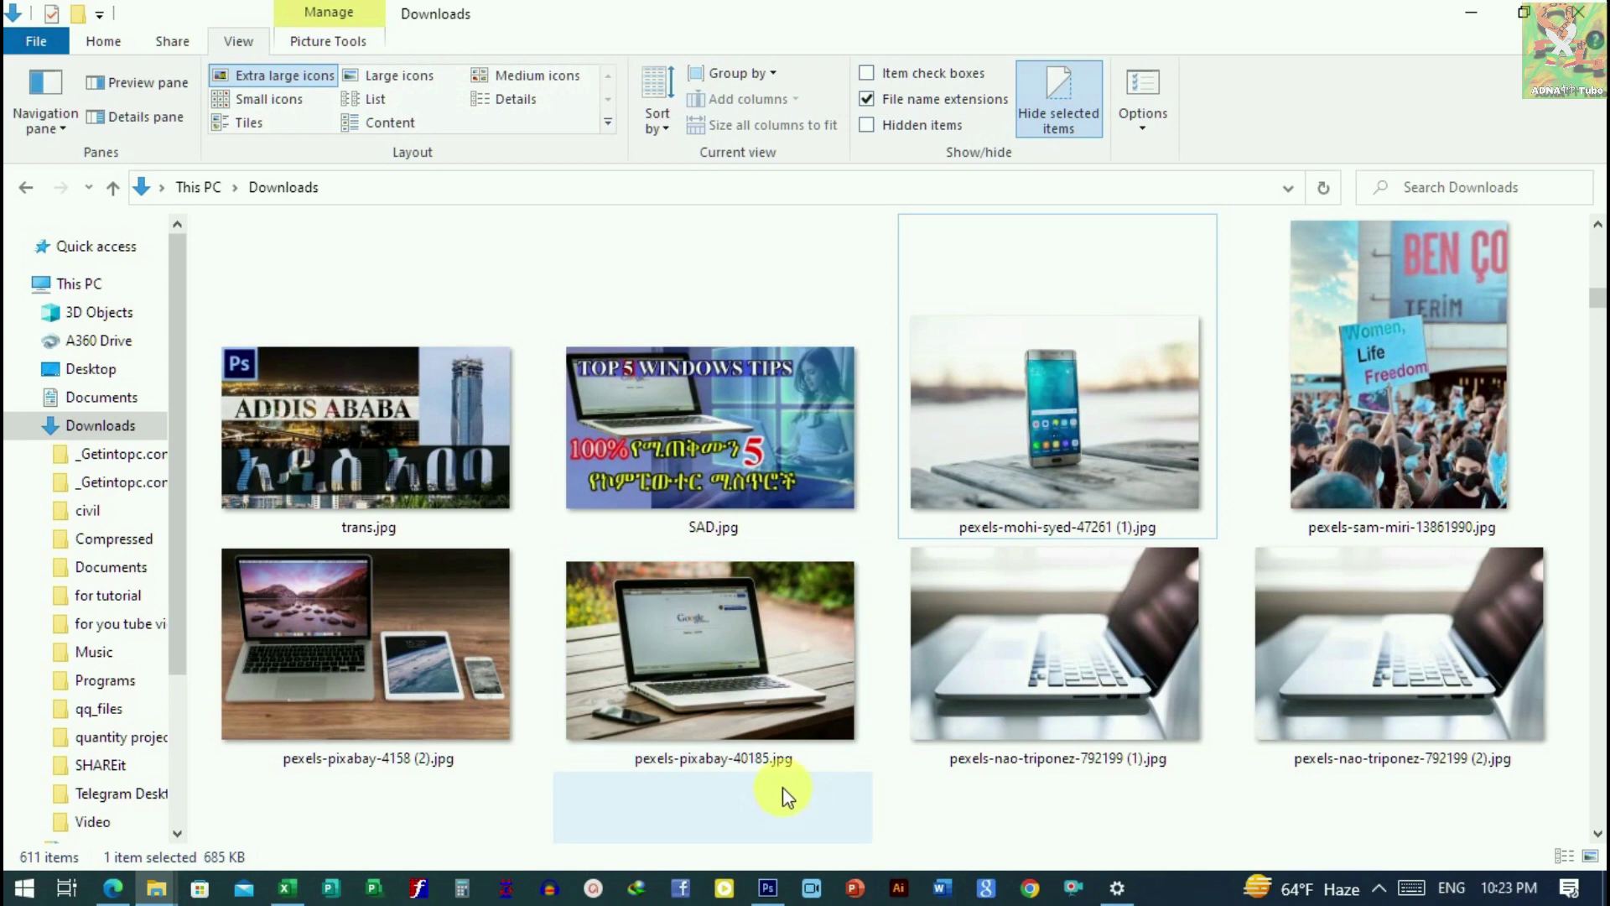
Switch to the Documents window, scroll to the top, and select the Fax folder.
mouse_move(154, 887)
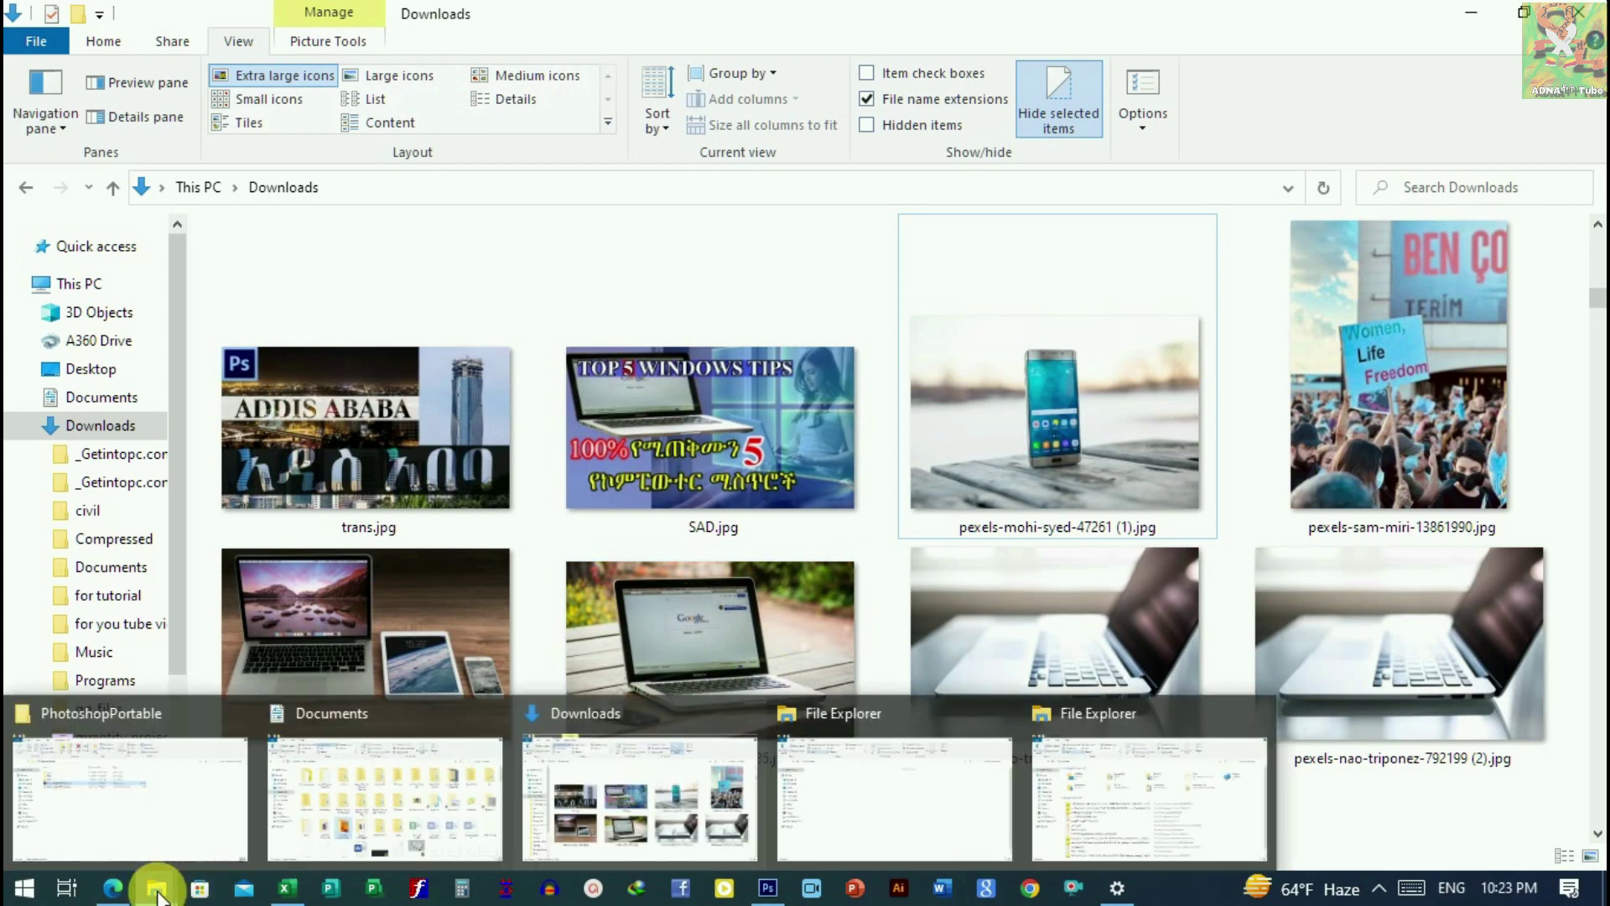
left_click(359, 830)
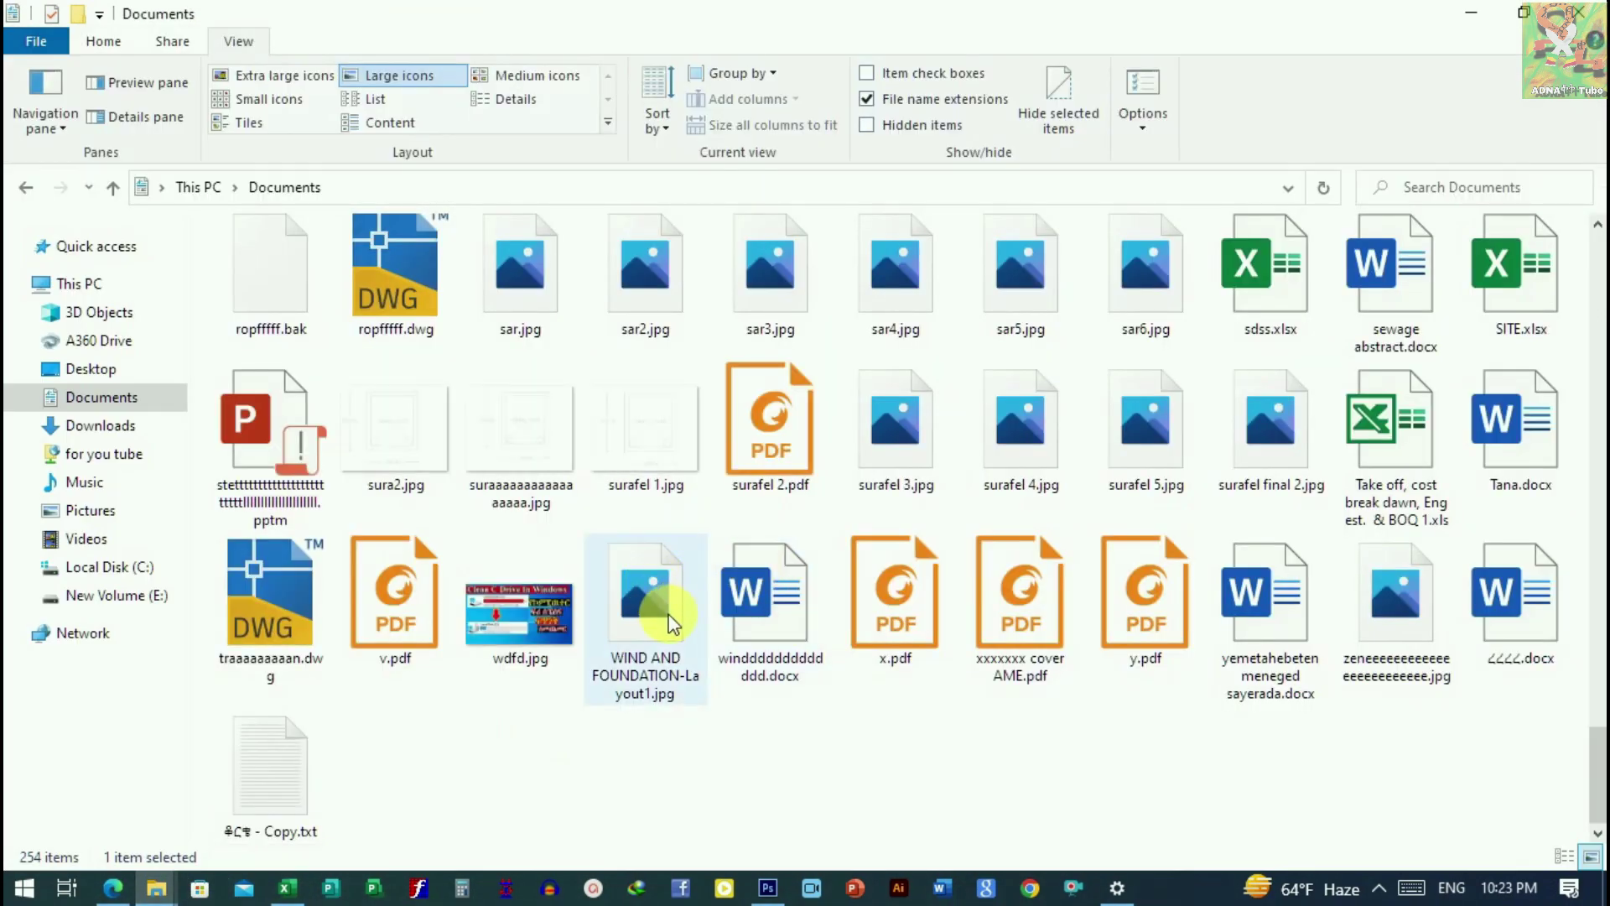
scroll(830, 520, "up", 5)
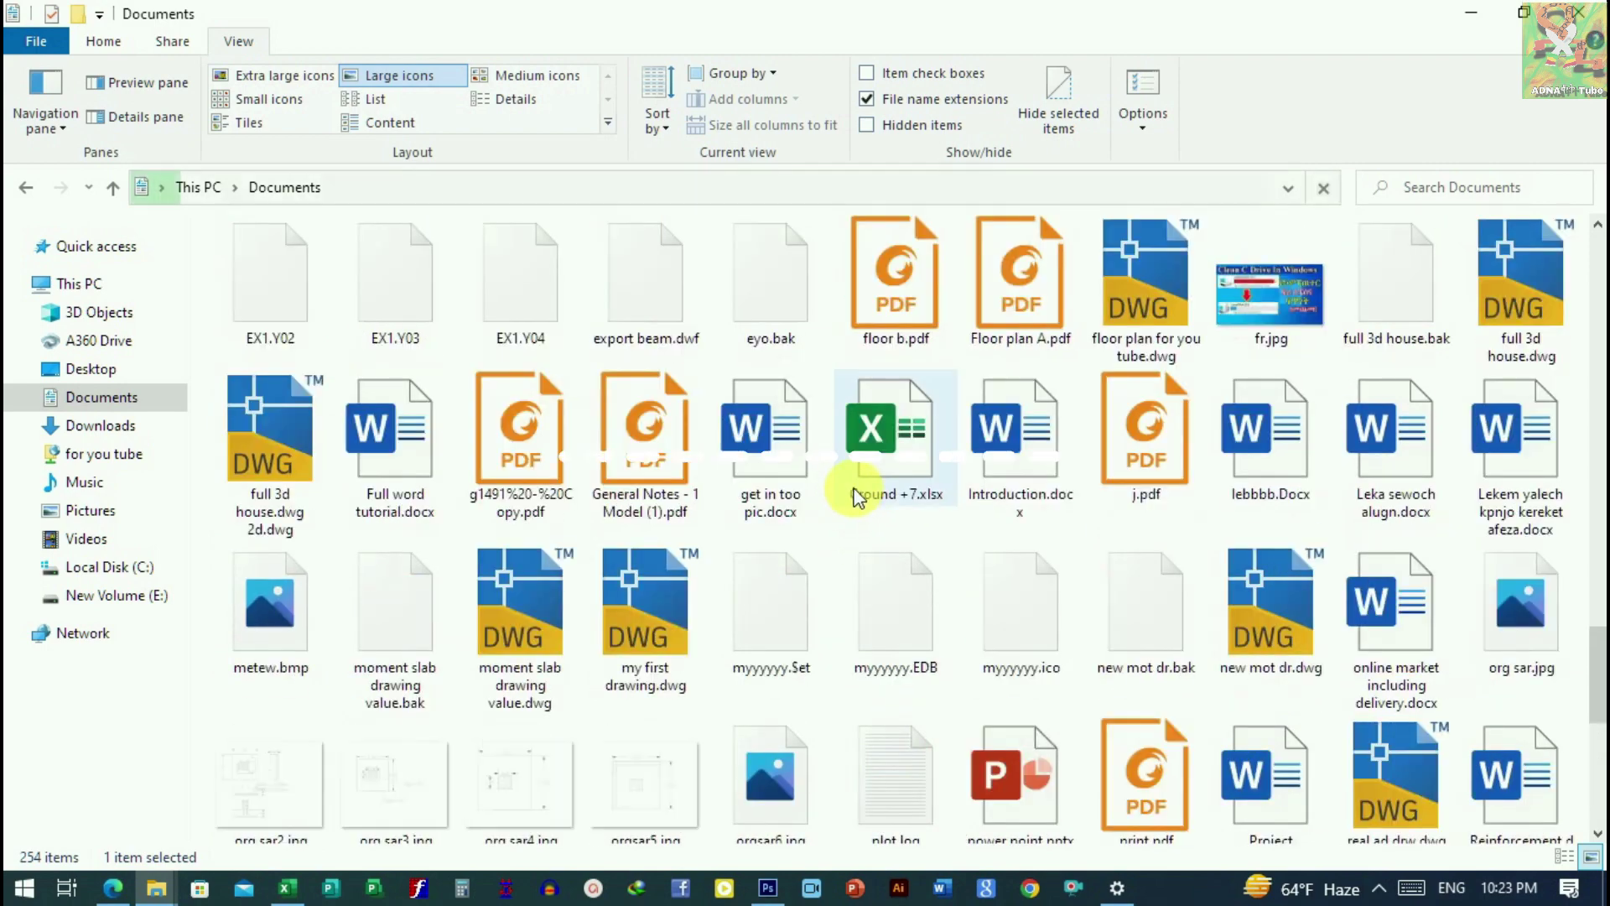
scroll(960, 503, "up", 5)
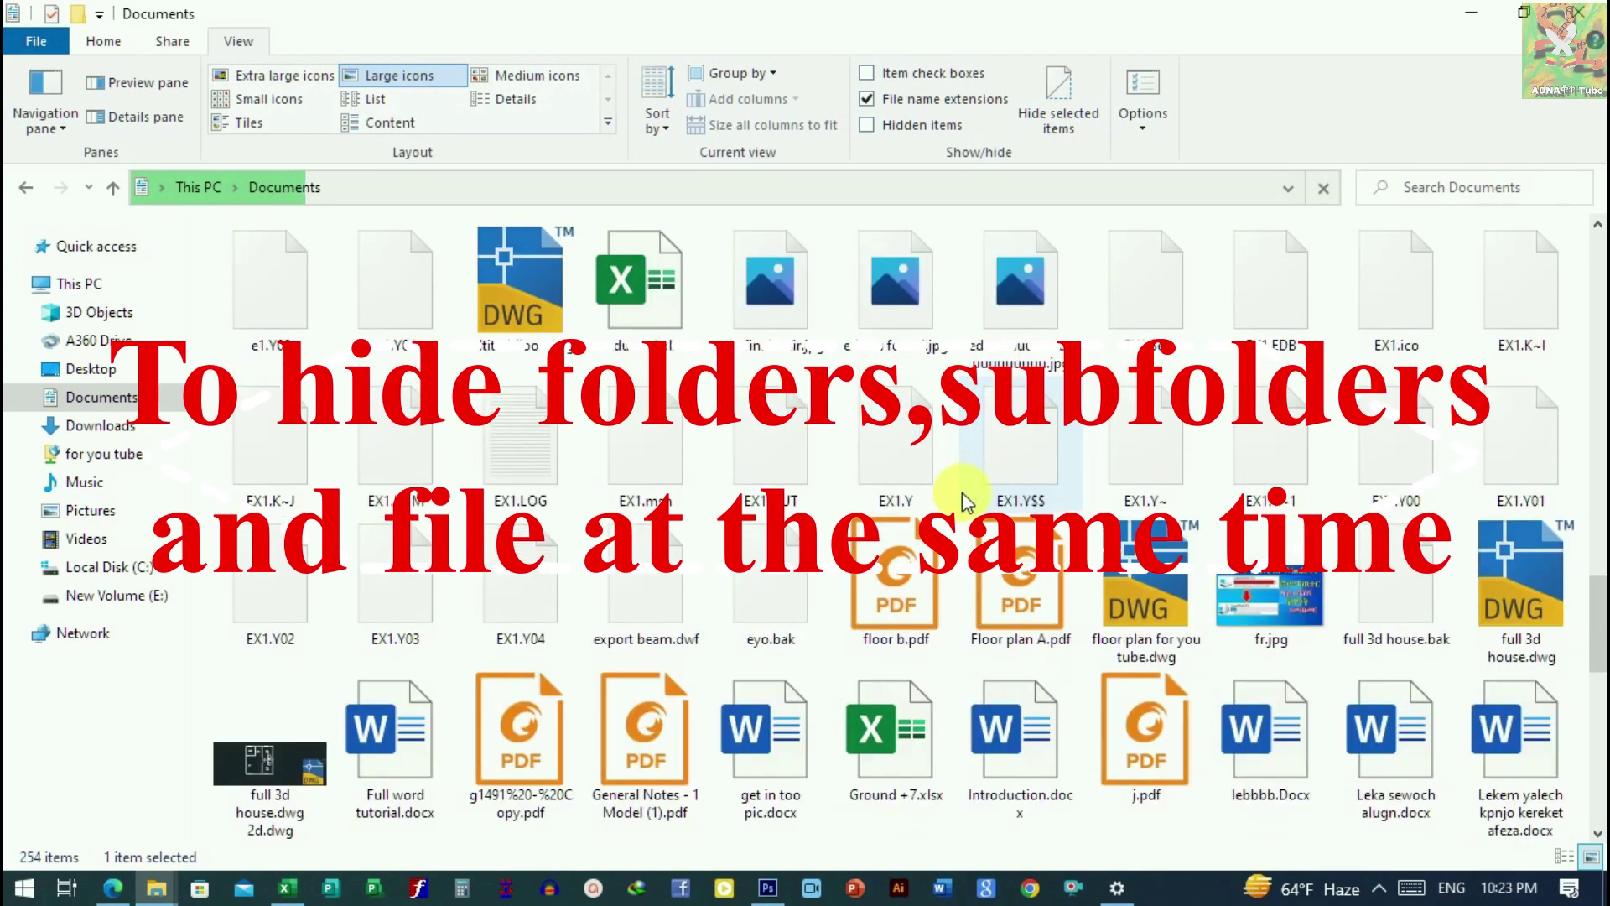
scroll(960, 507, "up", 15)
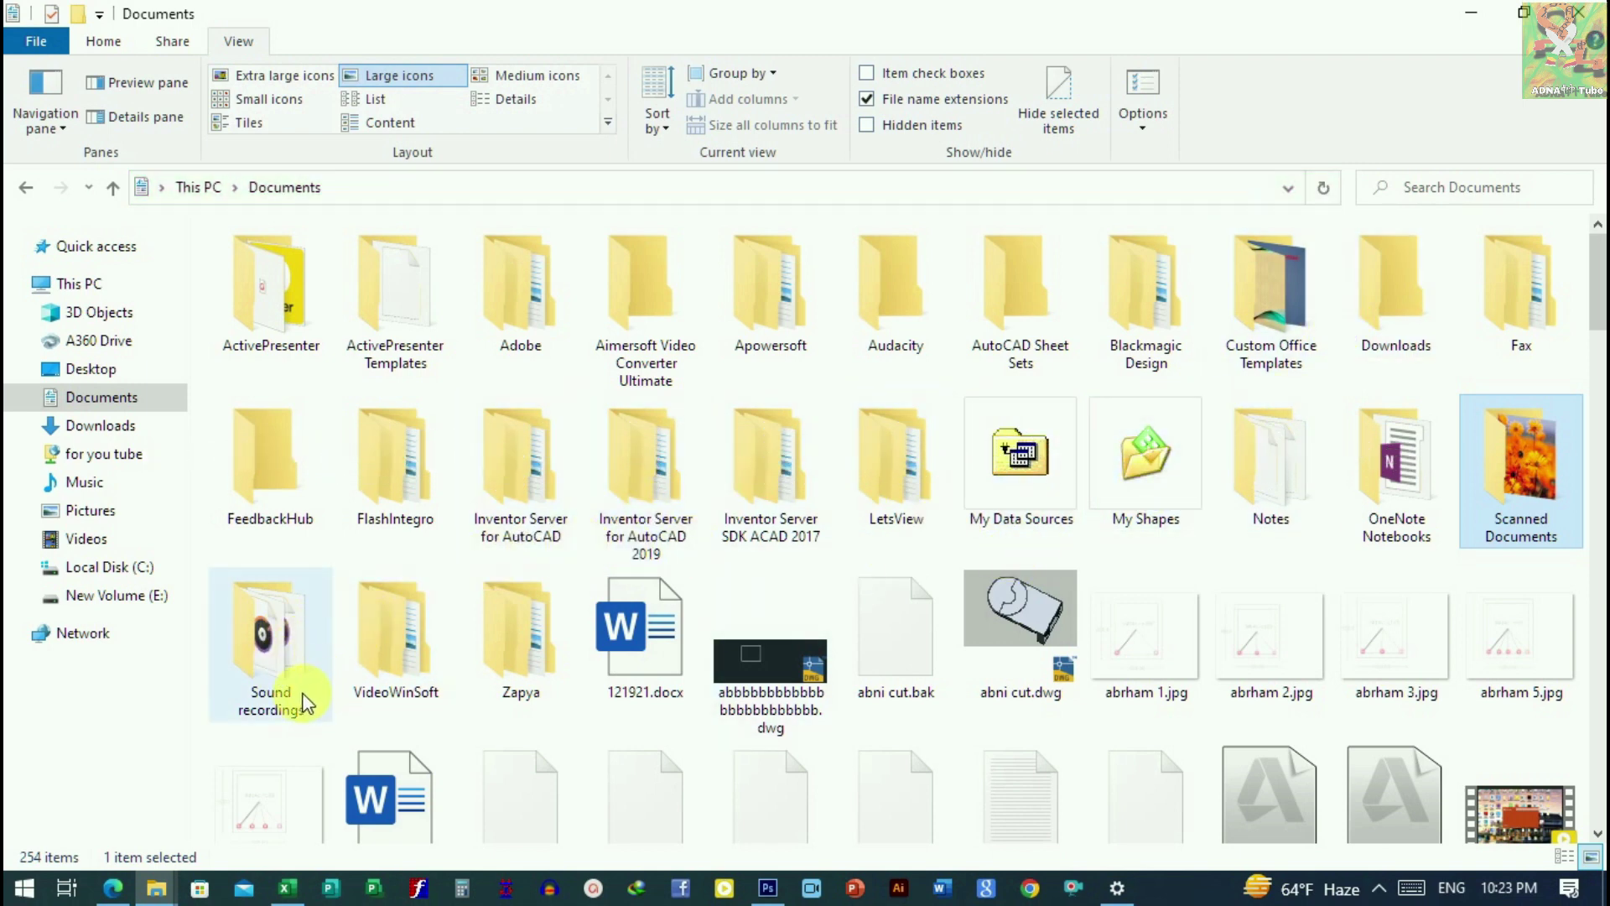
left_click(1486, 323)
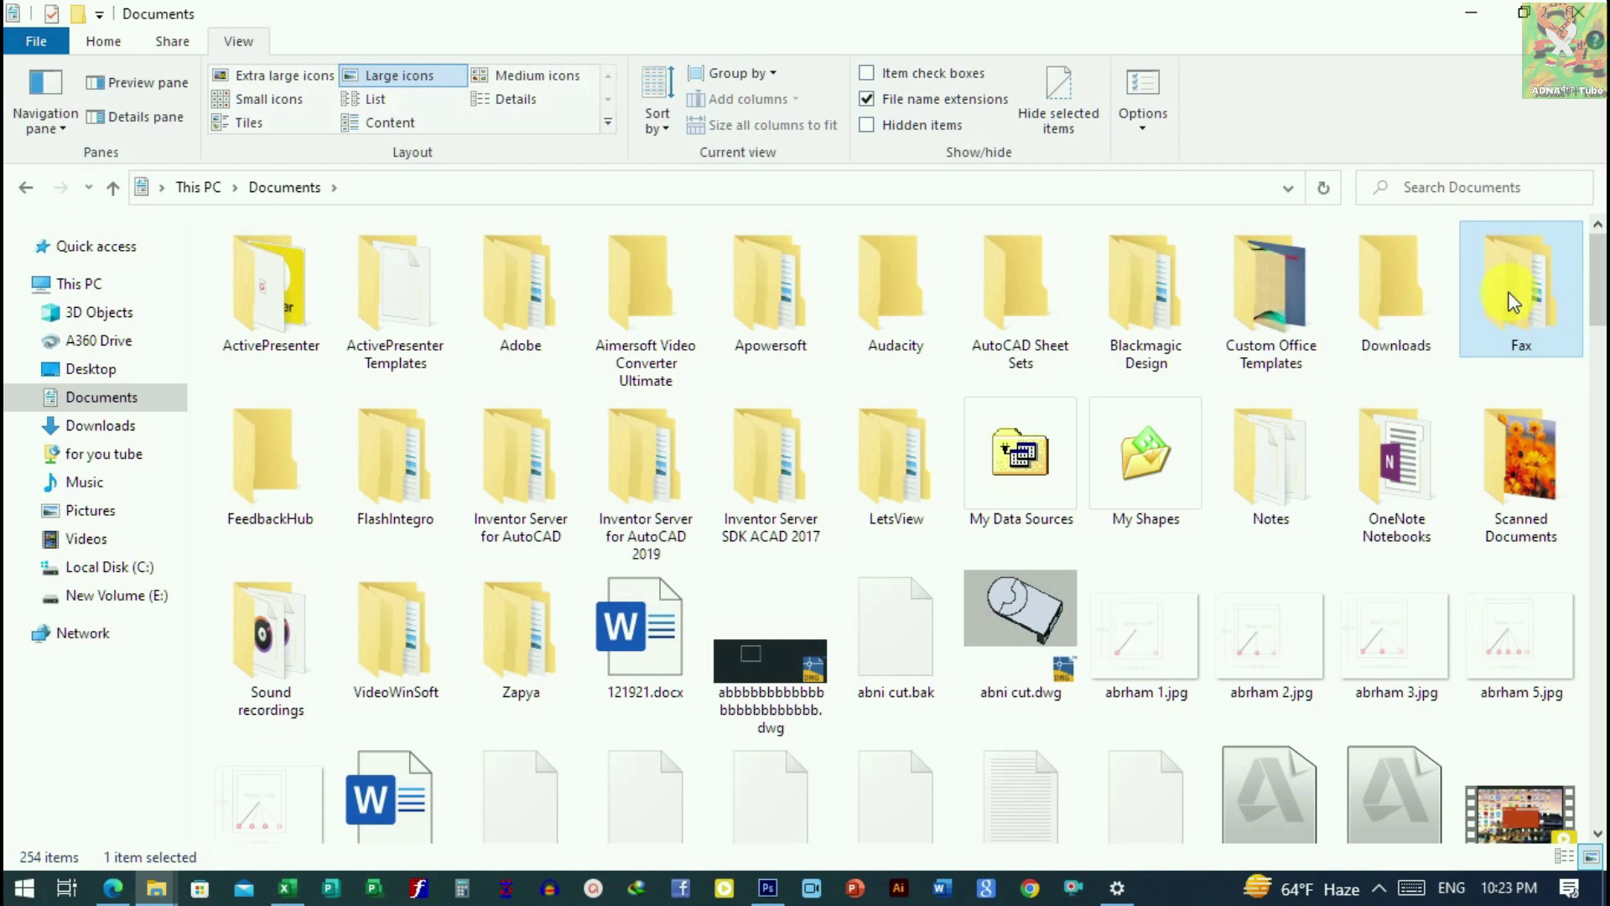
Set the Fax folder Hidden in Properties, applying it to all subfolders and files.
right_click(1507, 290)
left_click(1368, 851)
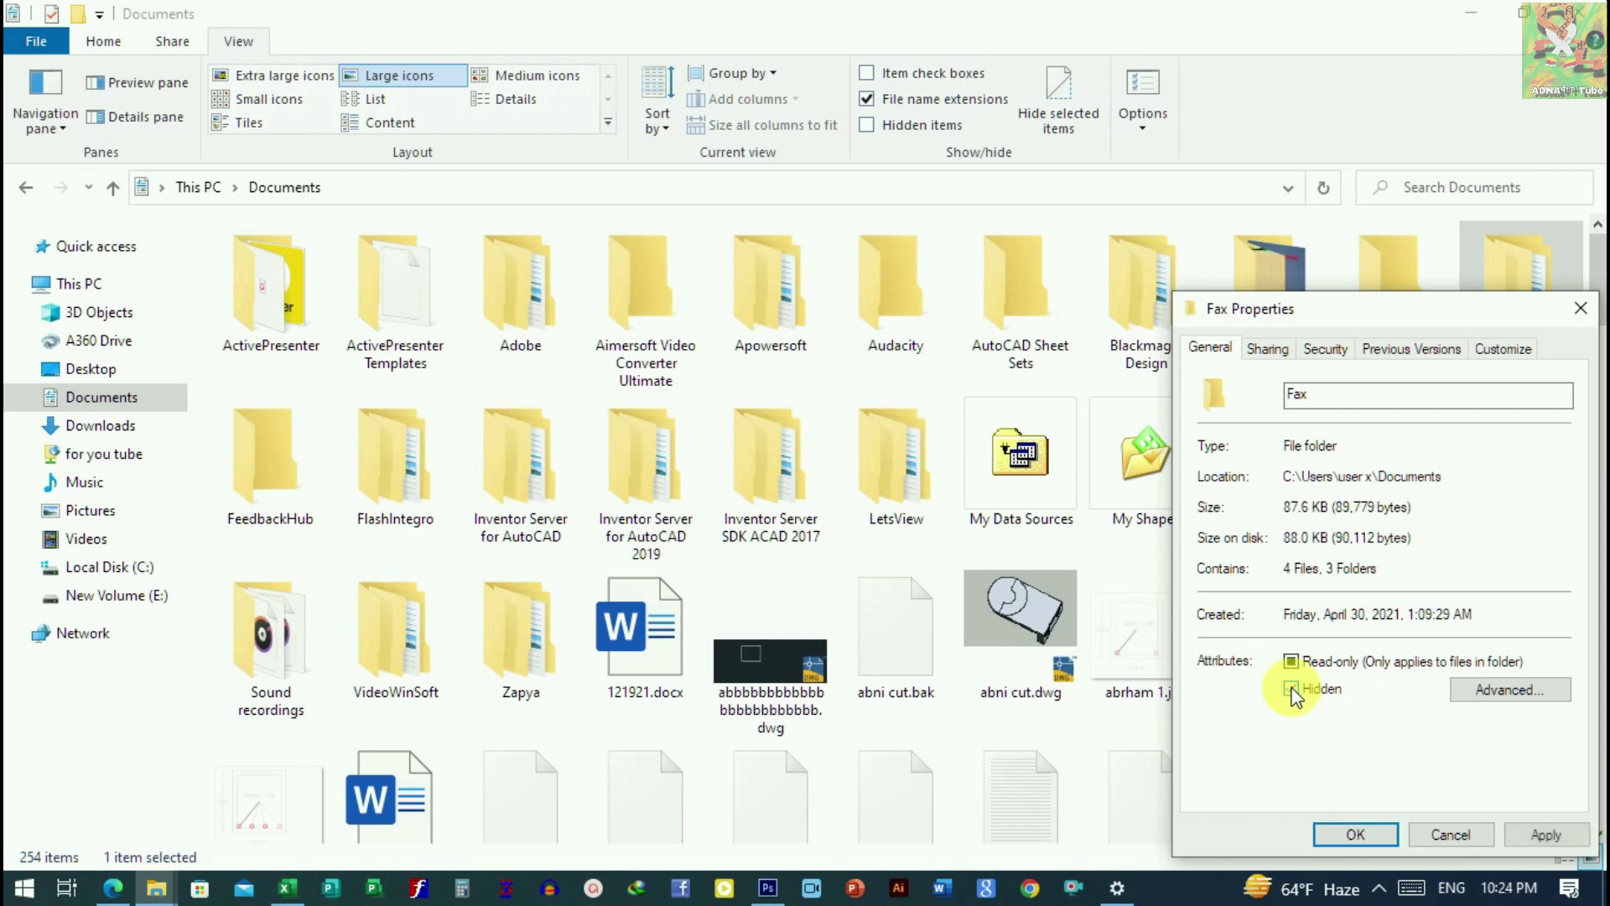
left_click(1362, 827)
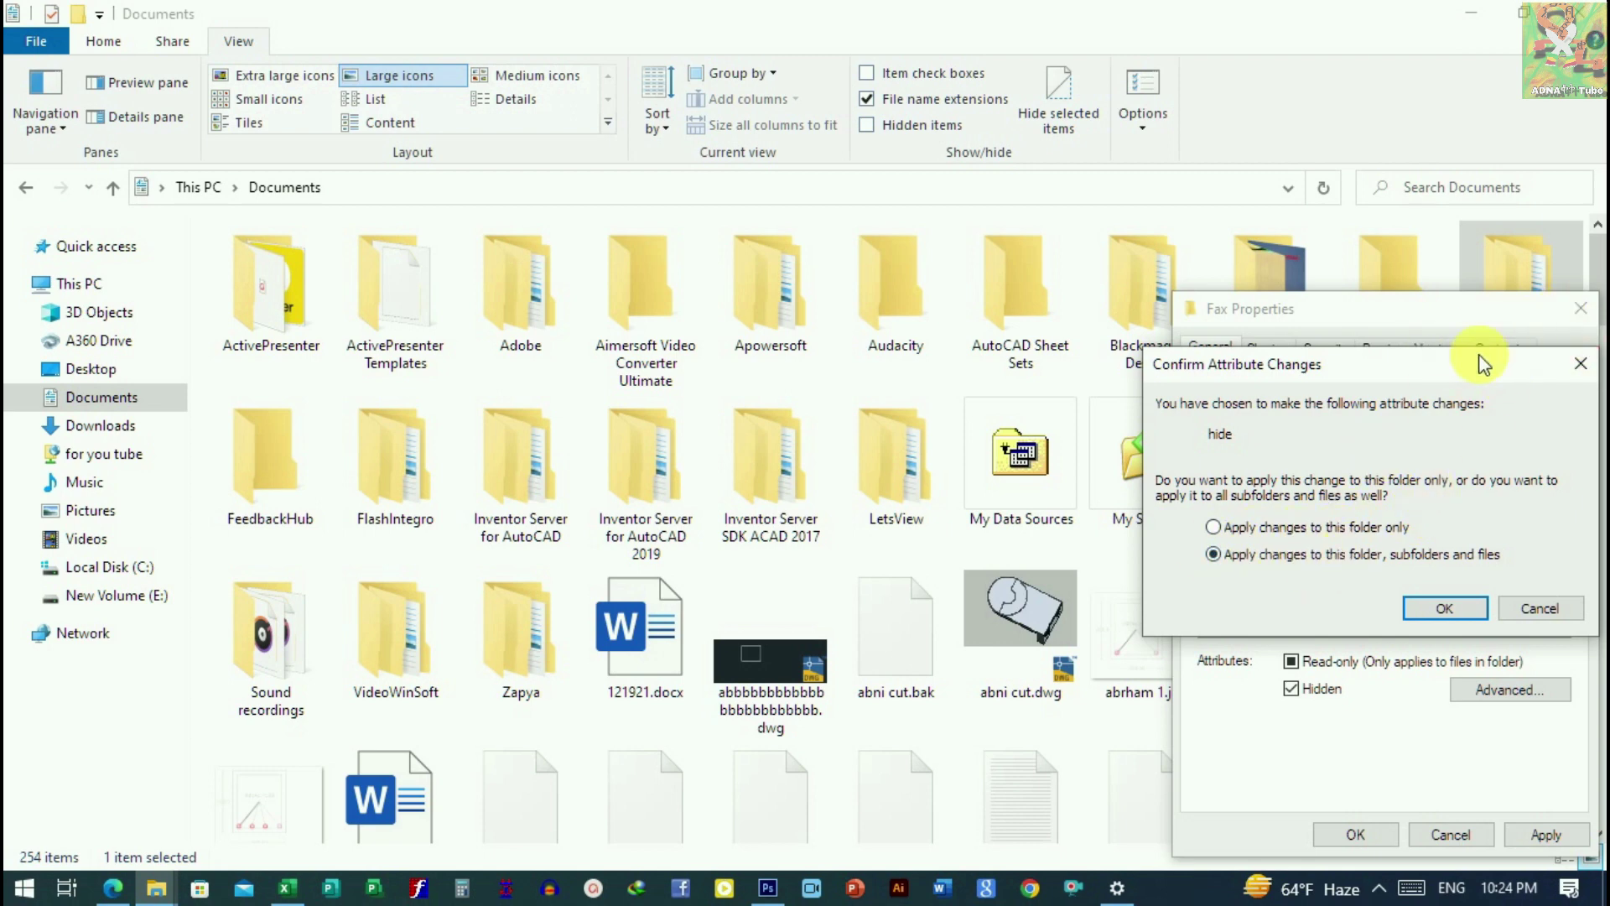
left_click(1442, 607)
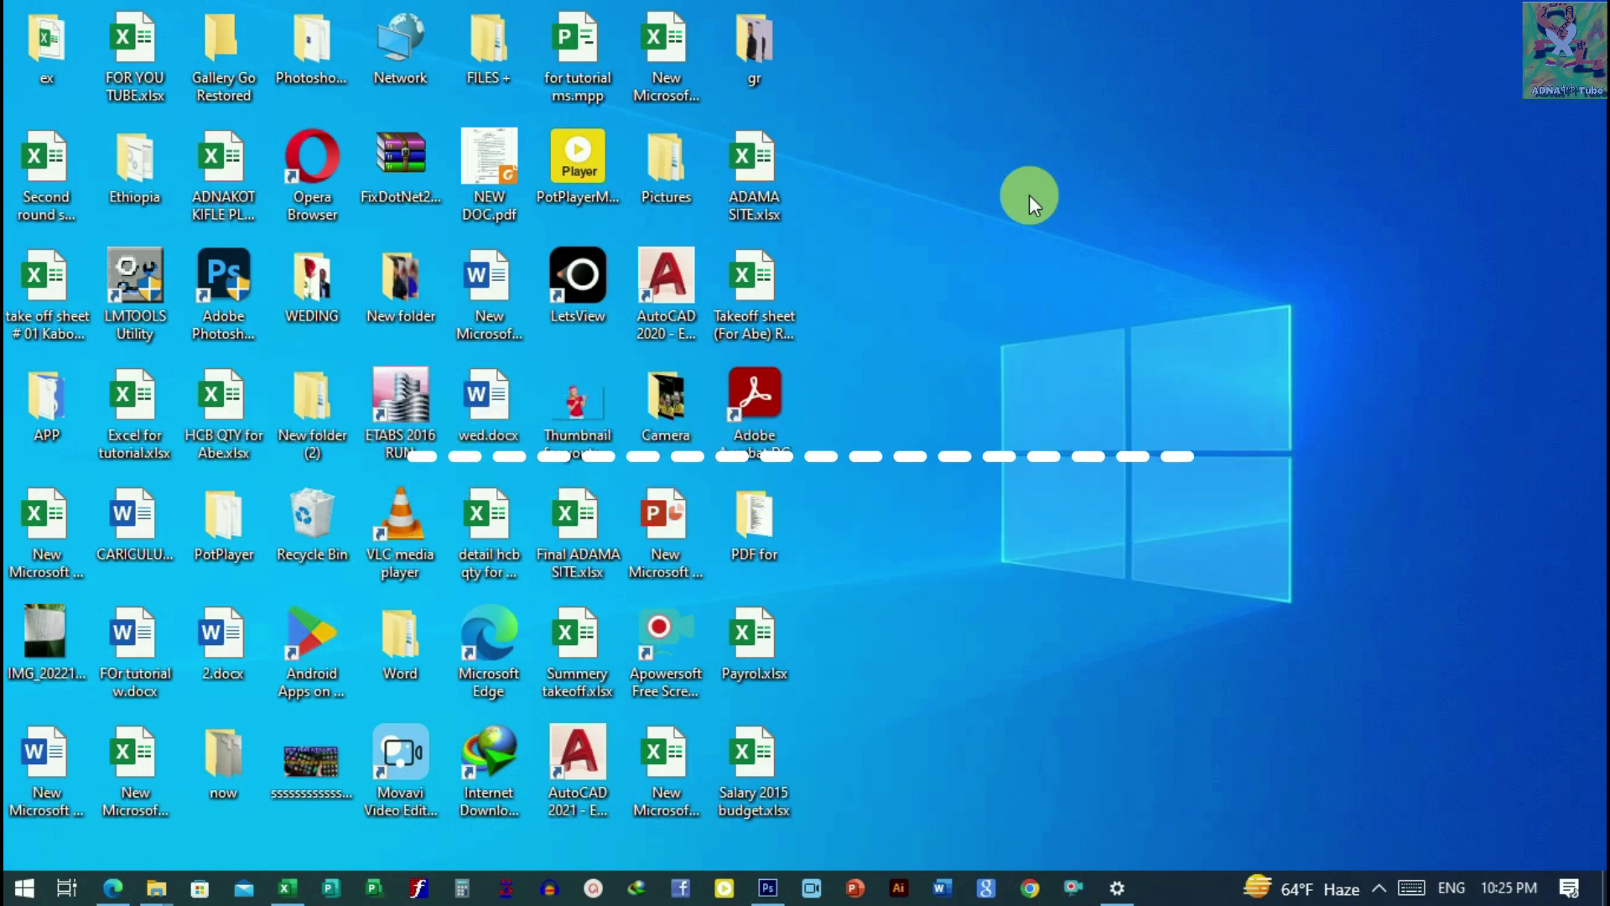
In a new Explorer window's Folder Options, select 'Show hidden files, folders, and drives', then minimize.
key("super+e")
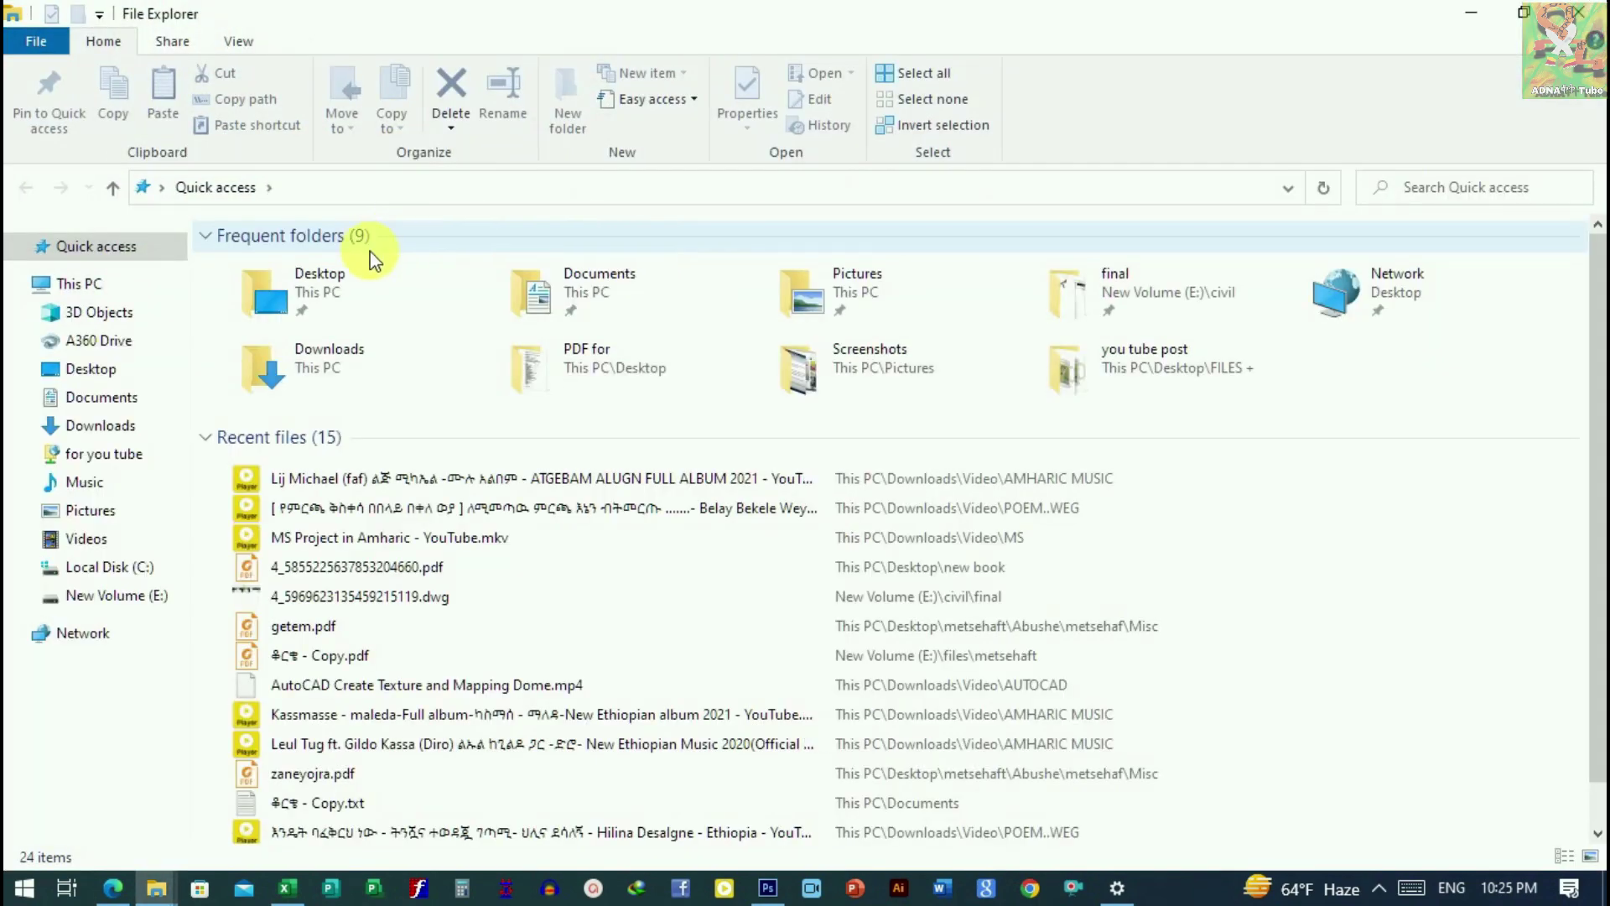
left_click(240, 42)
left_click(1144, 126)
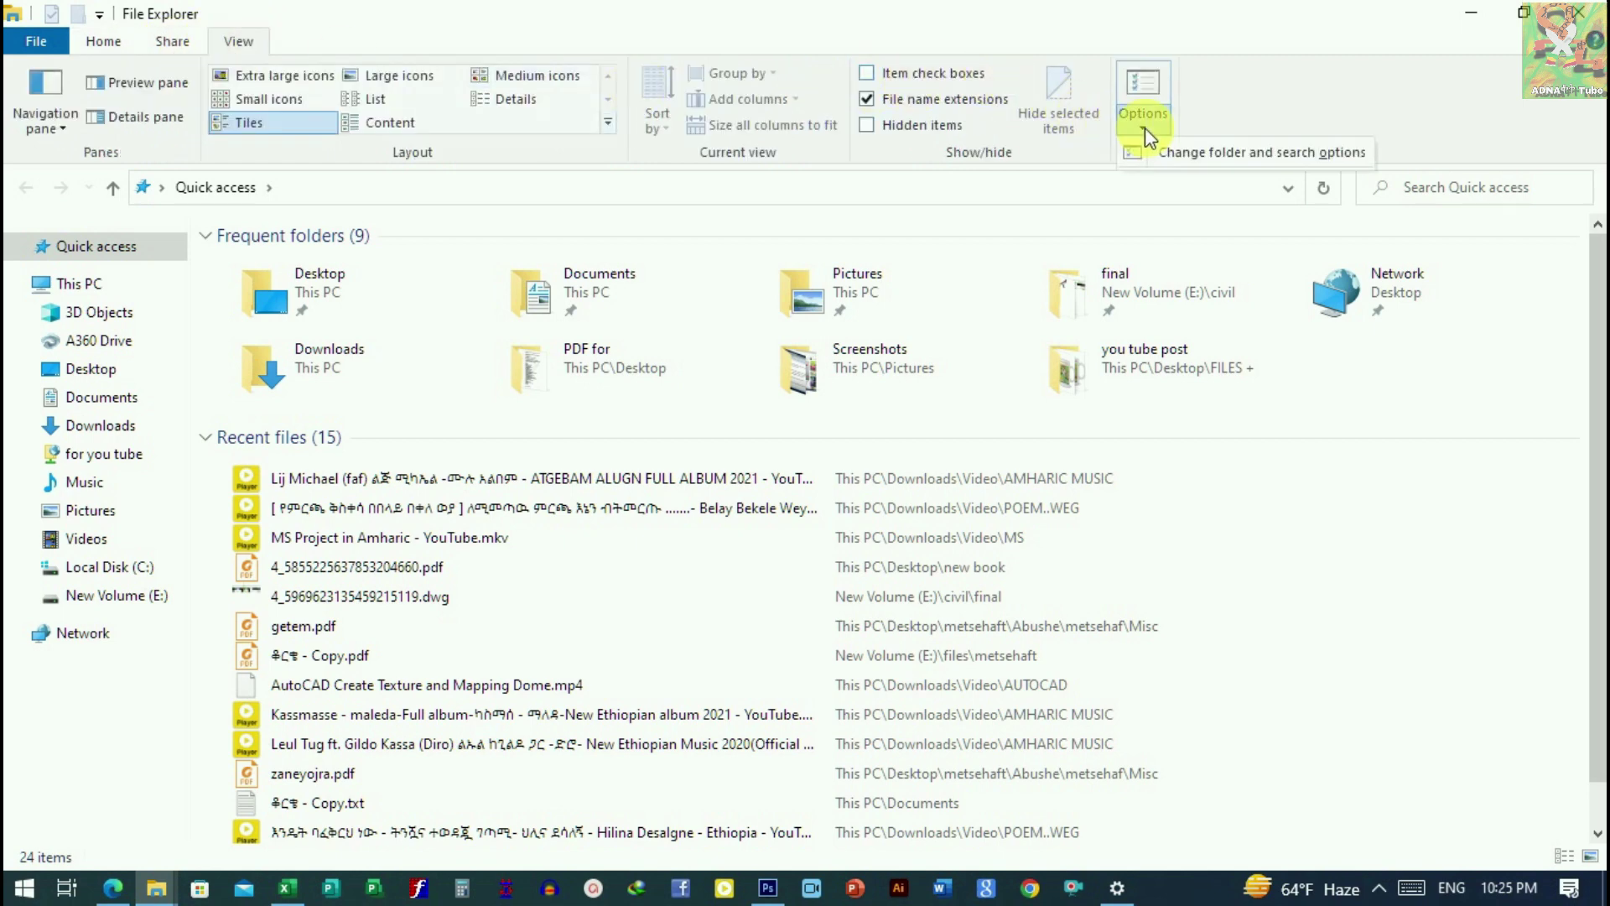
left_click(1213, 156)
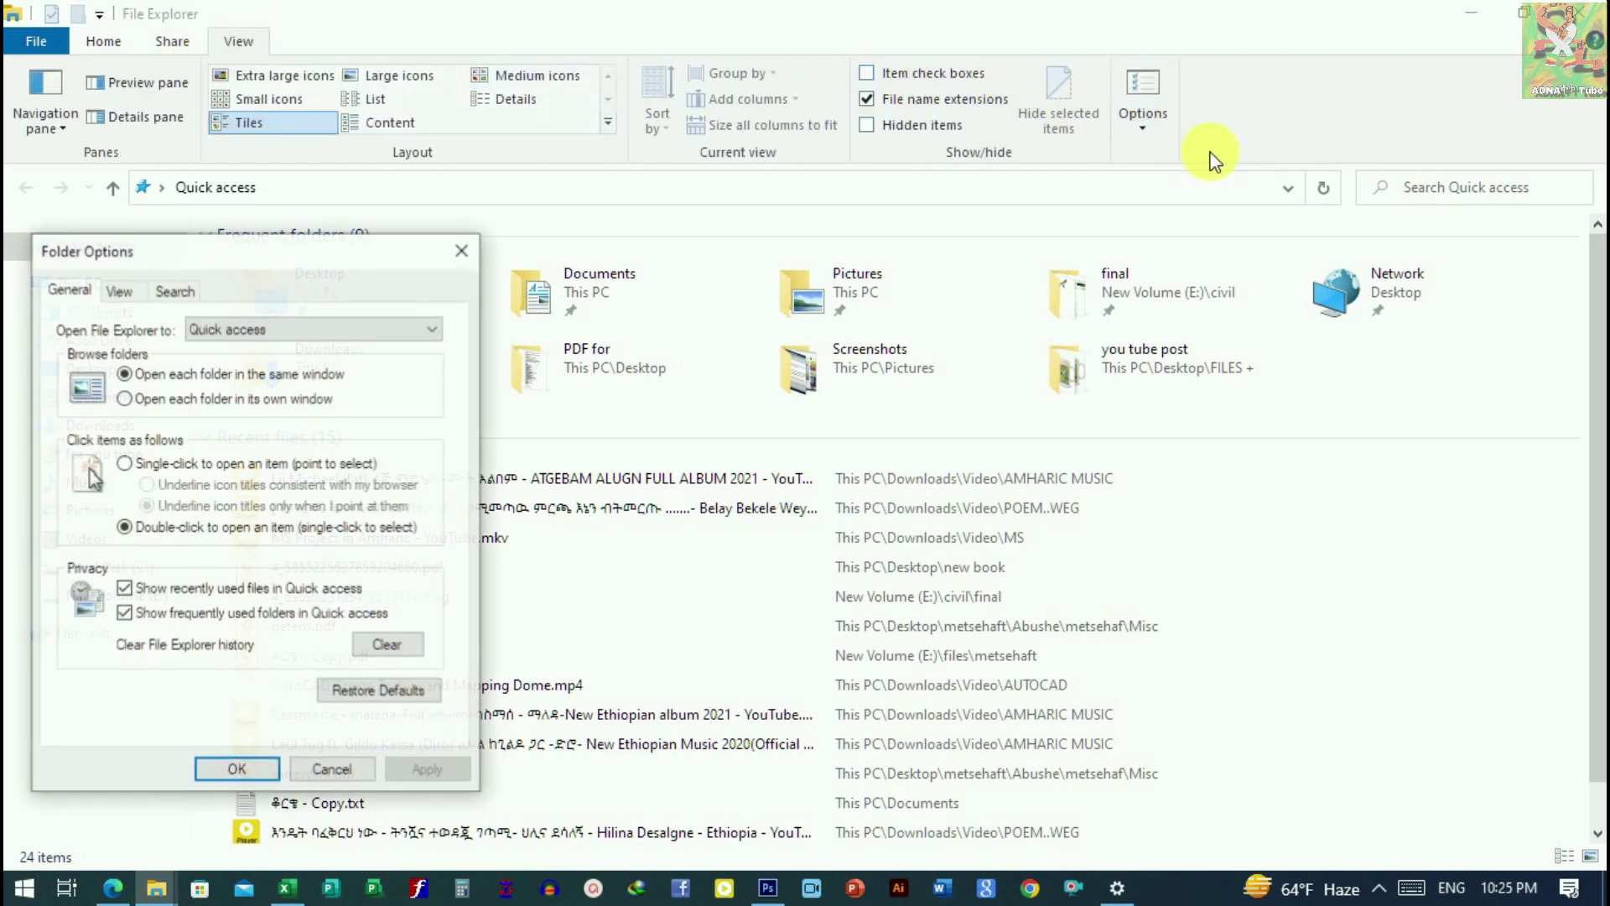
left_click_drag(334, 269, 789, 189)
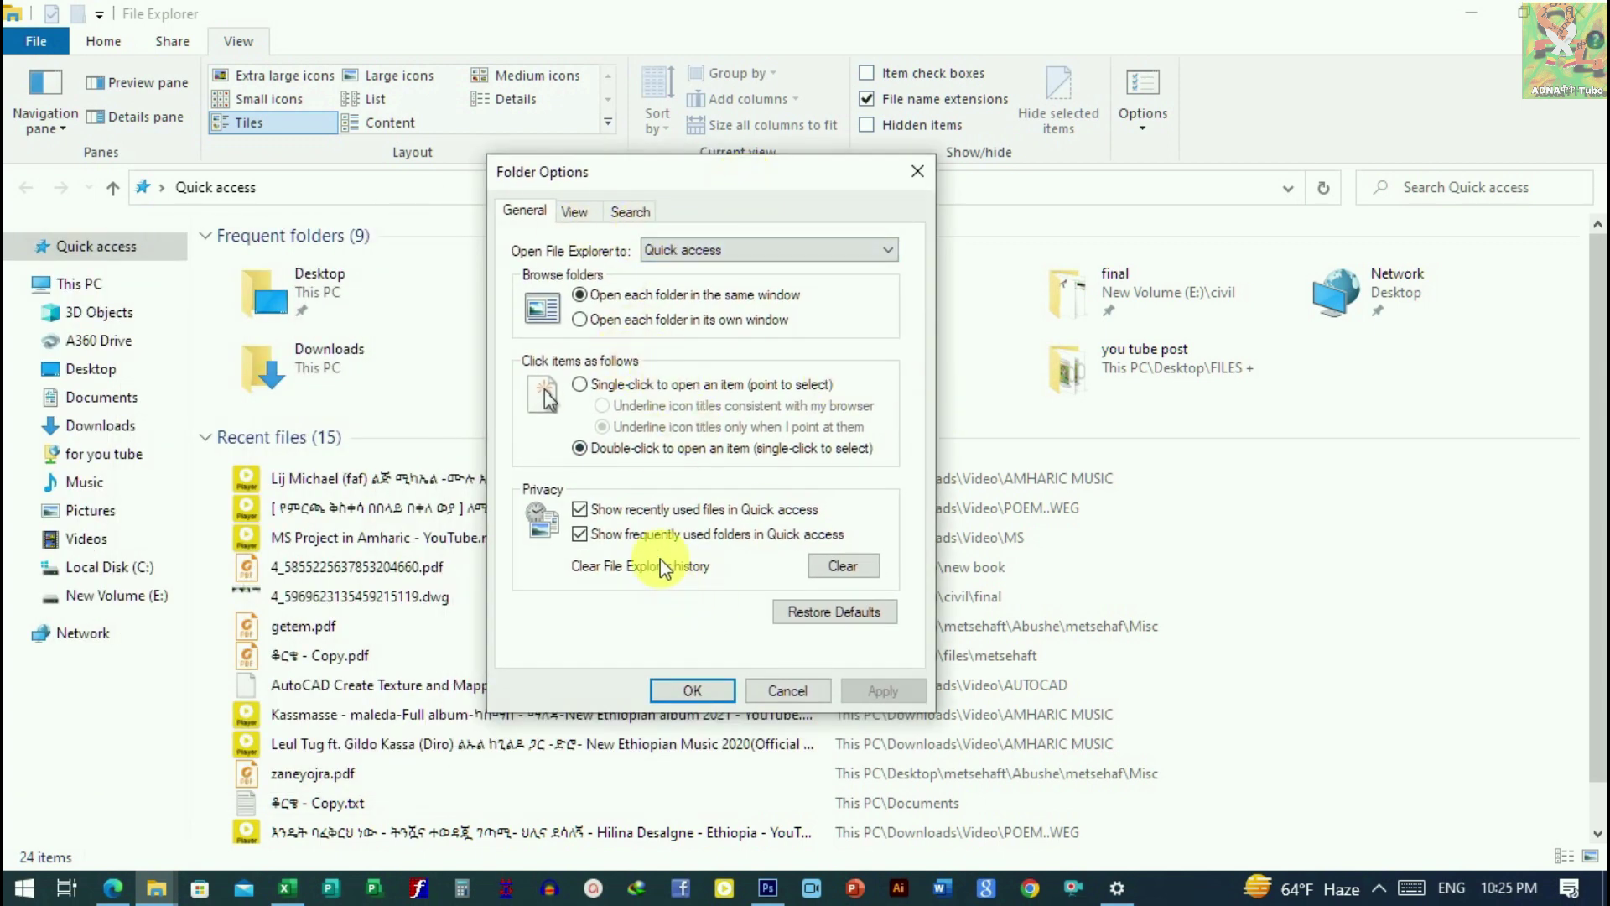
left_click(576, 212)
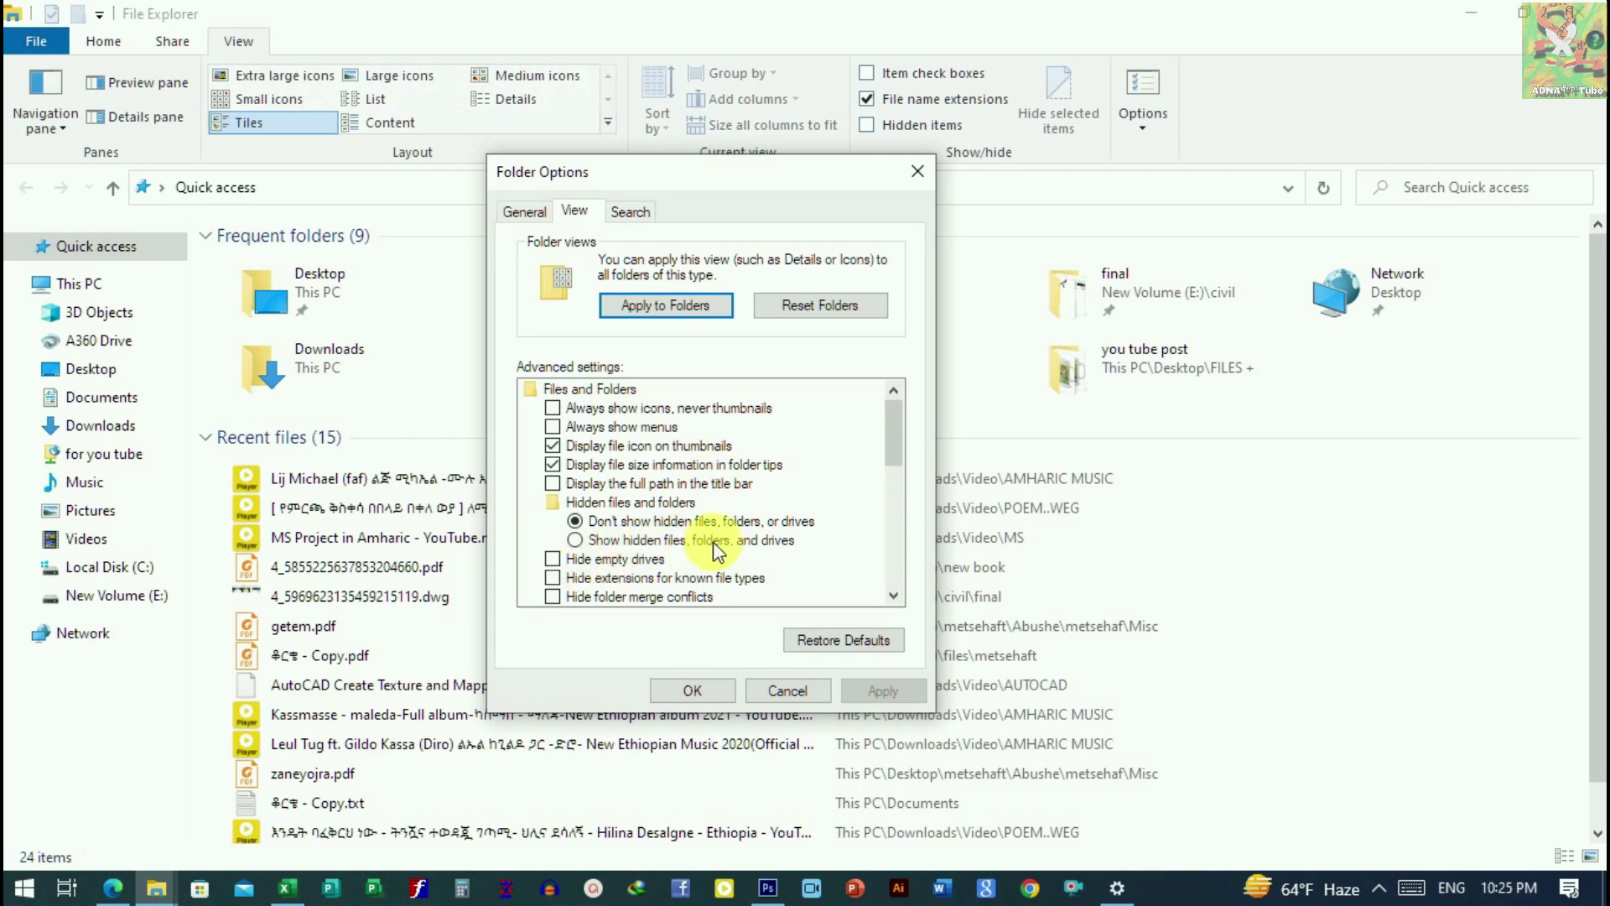
left_click(583, 541)
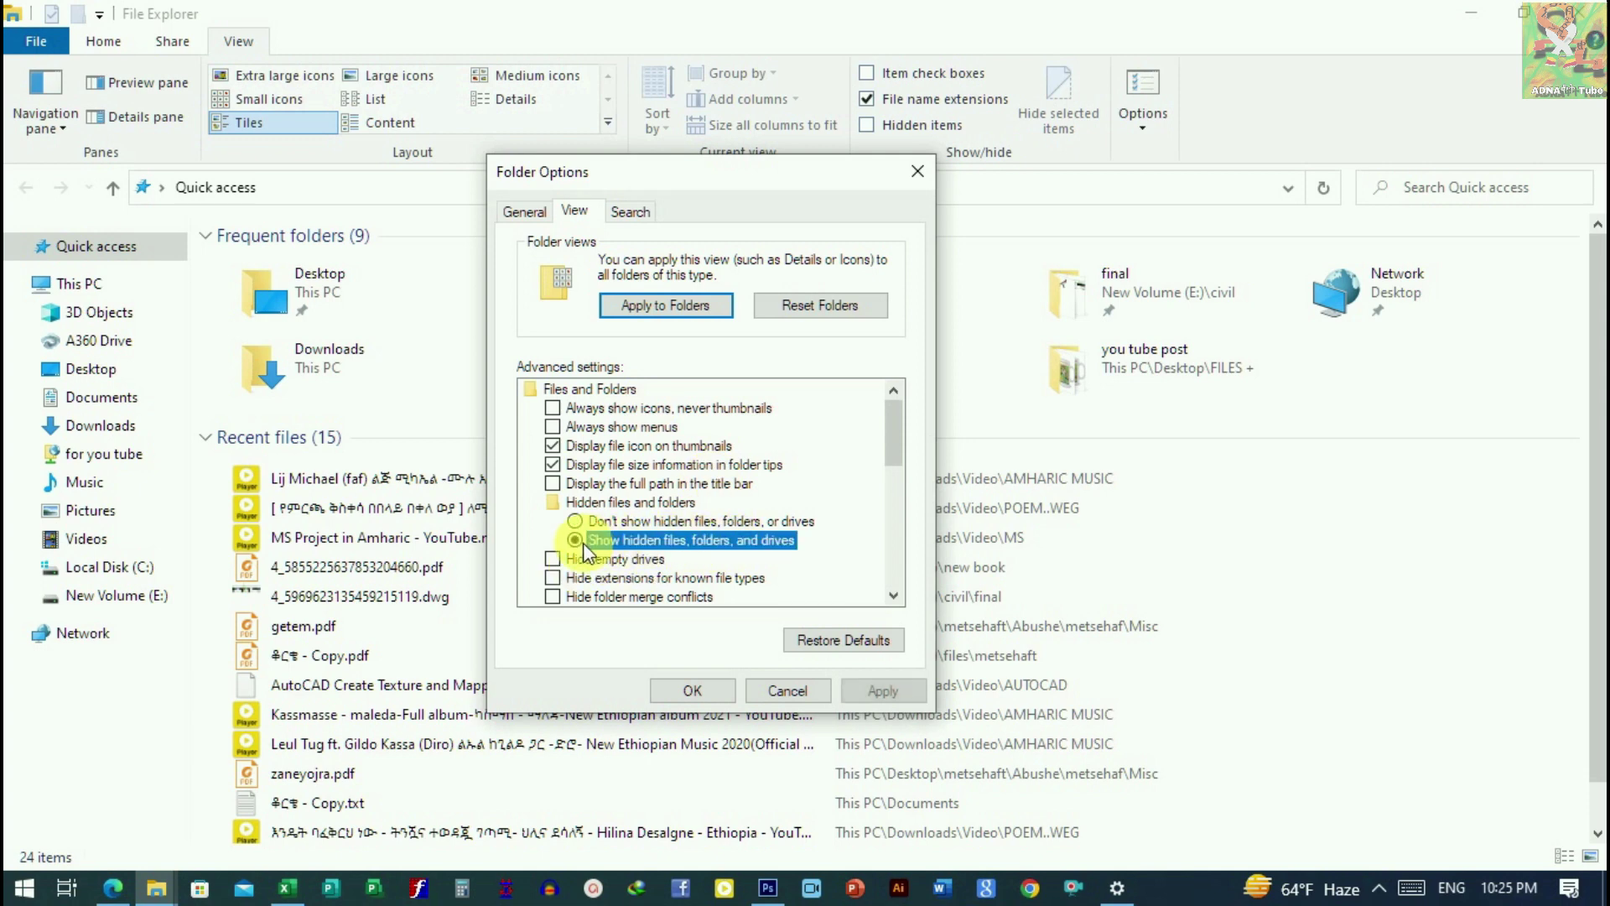
left_click(694, 689)
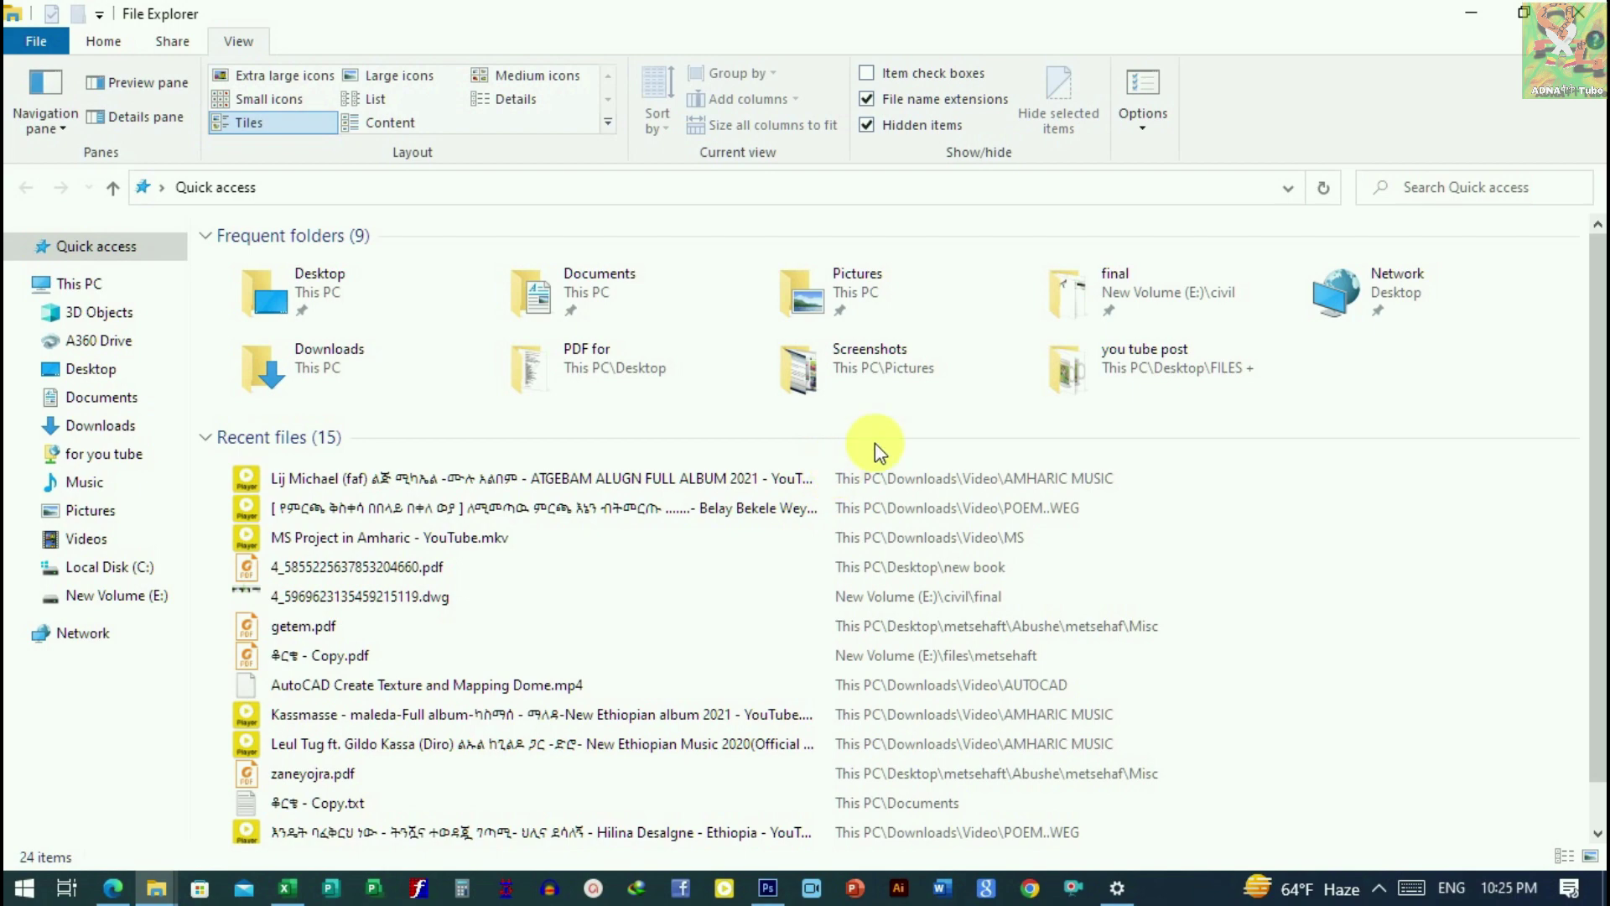
left_click(1478, 12)
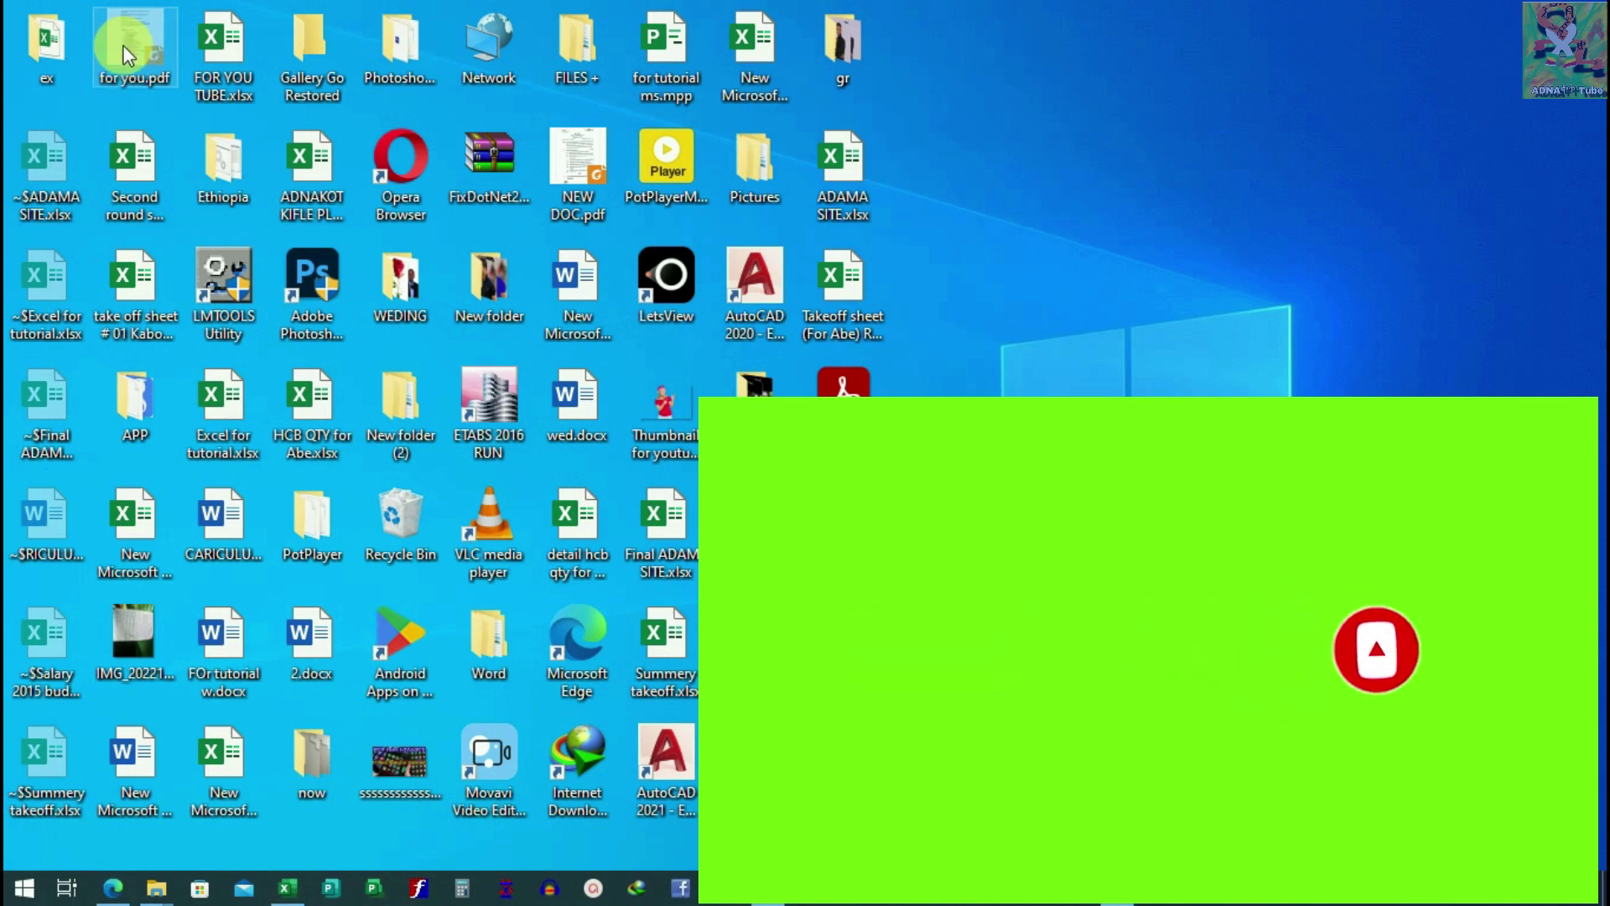
Clear the Hidden attribute on the desktop file for you.pdf, then close the extra Downloads window.
right_click(125, 55)
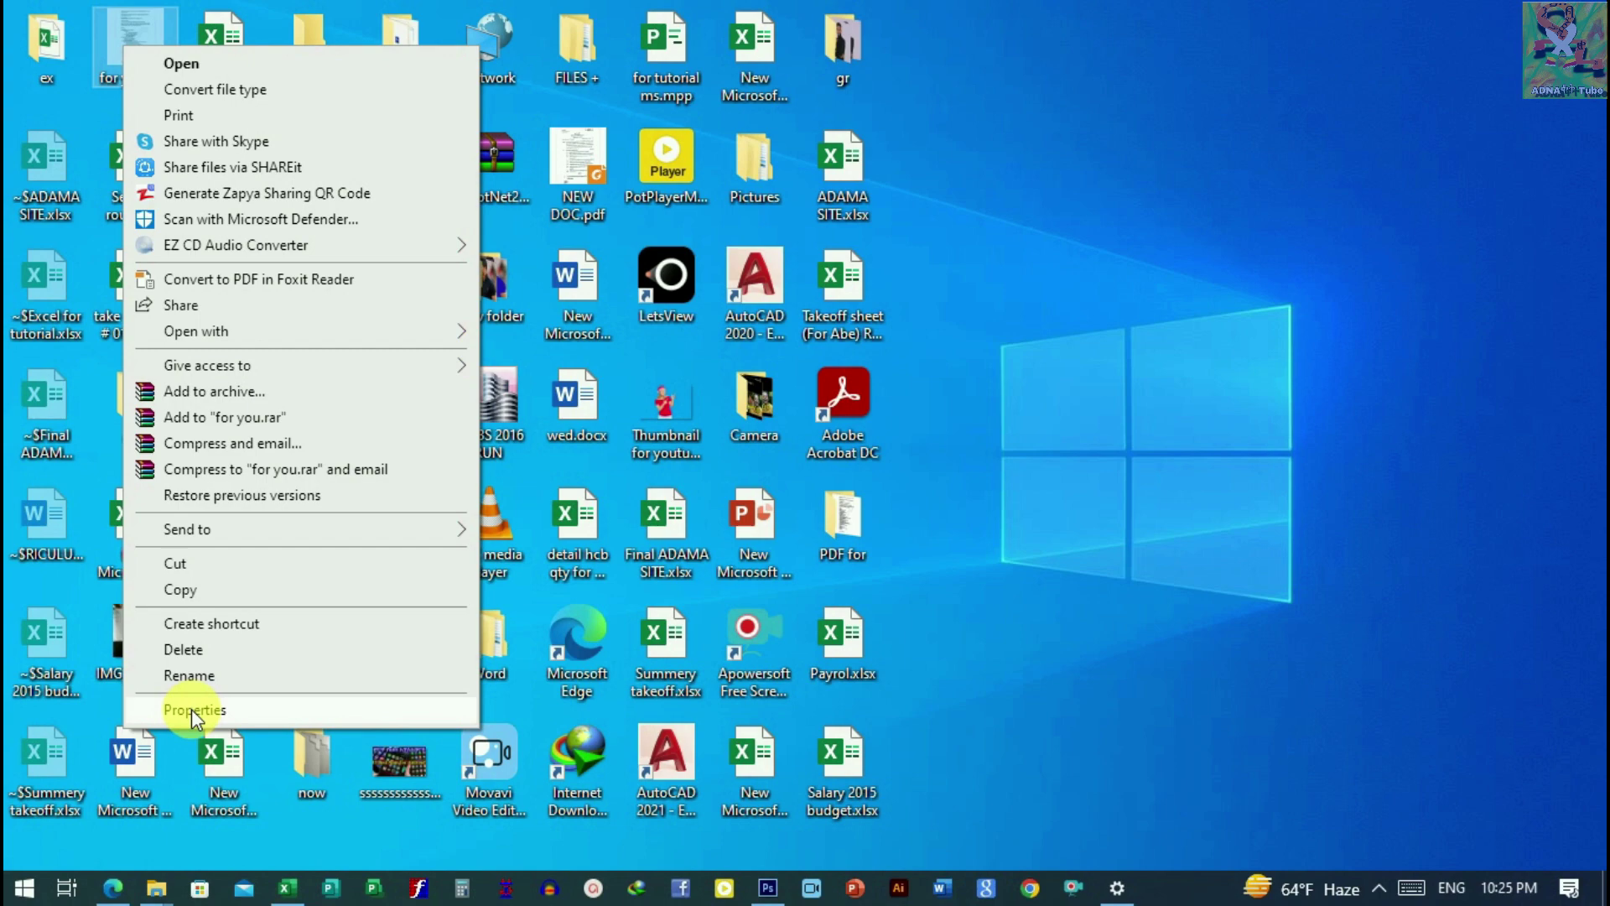
left_click(191, 708)
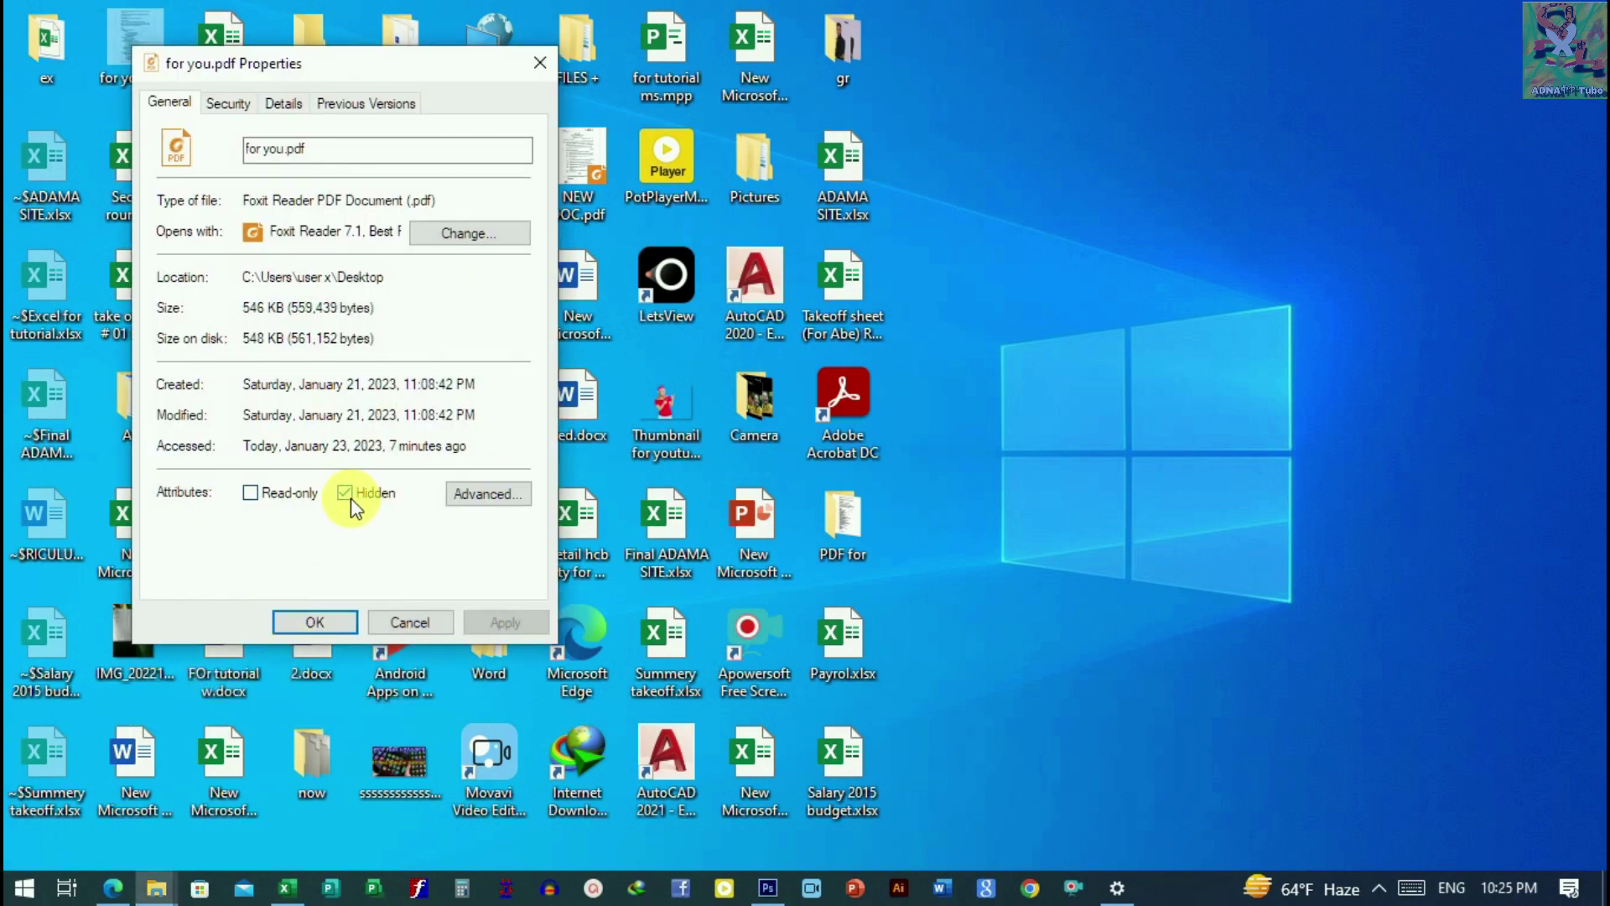
left_click(346, 493)
left_click(316, 621)
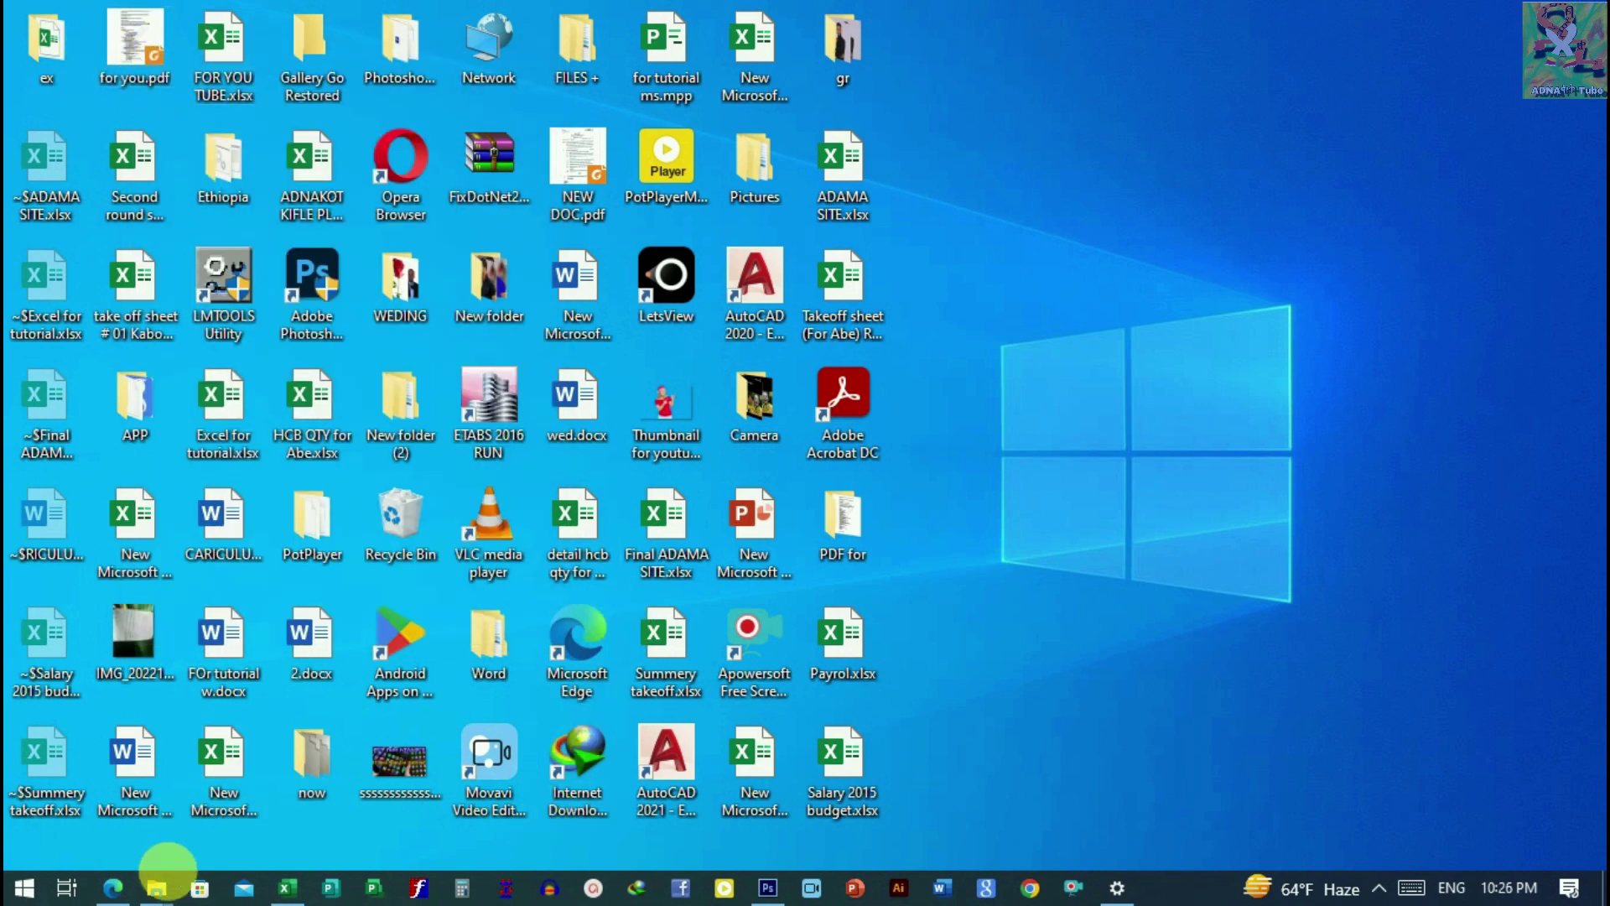
mouse_move(168, 894)
left_click(746, 713)
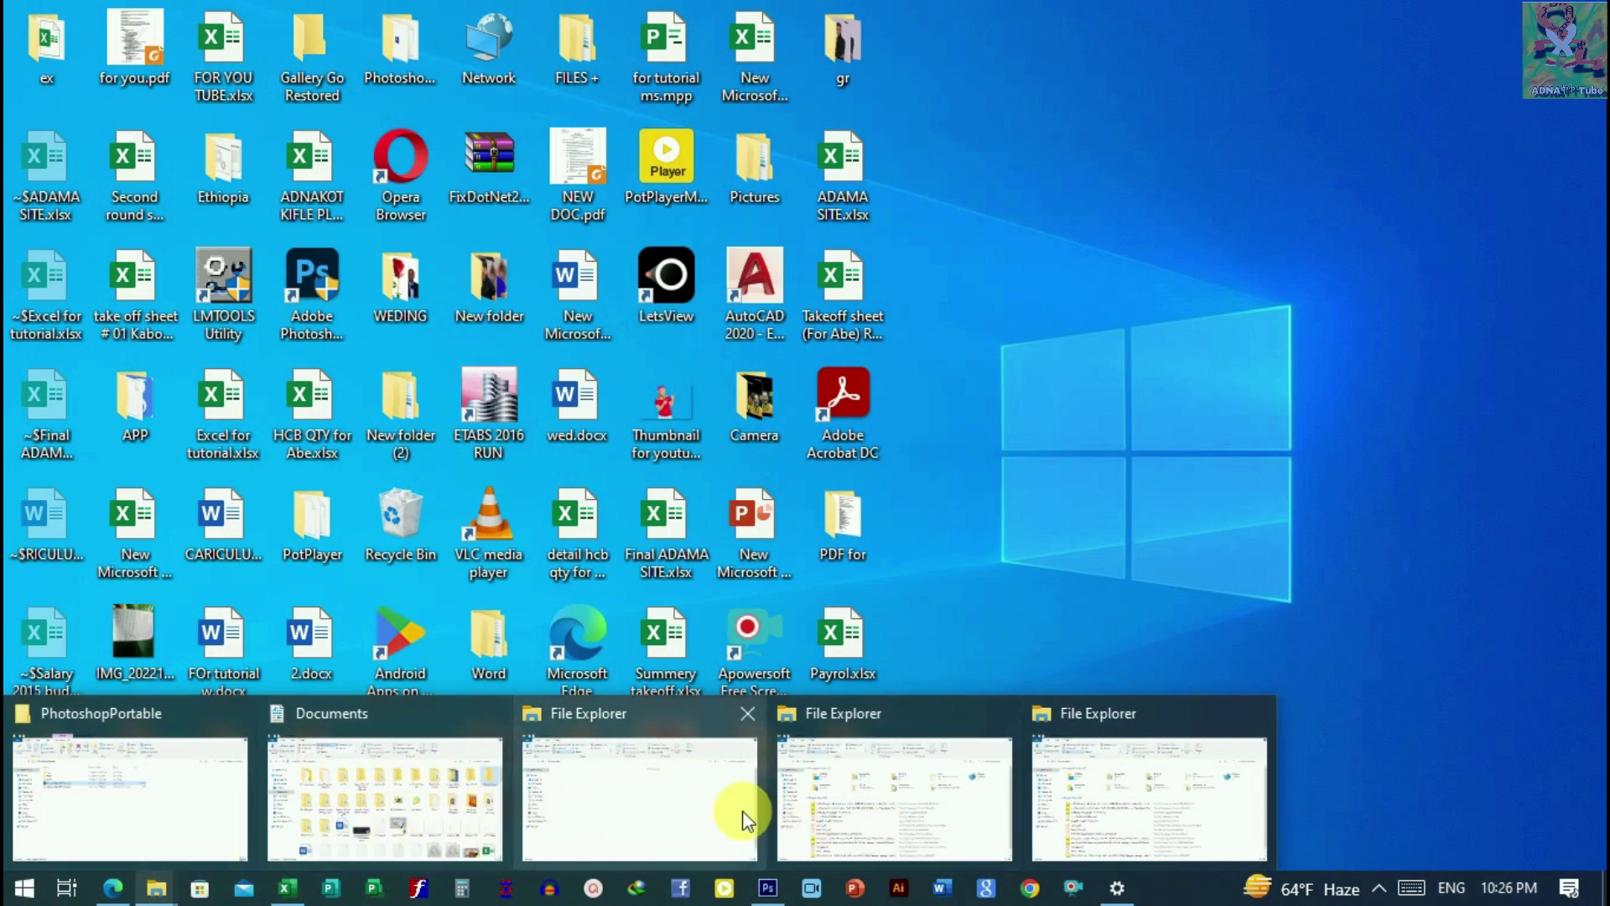
Bring an Explorer window forward and open the Downloads folder from the navigation pane.
left_click(861, 826)
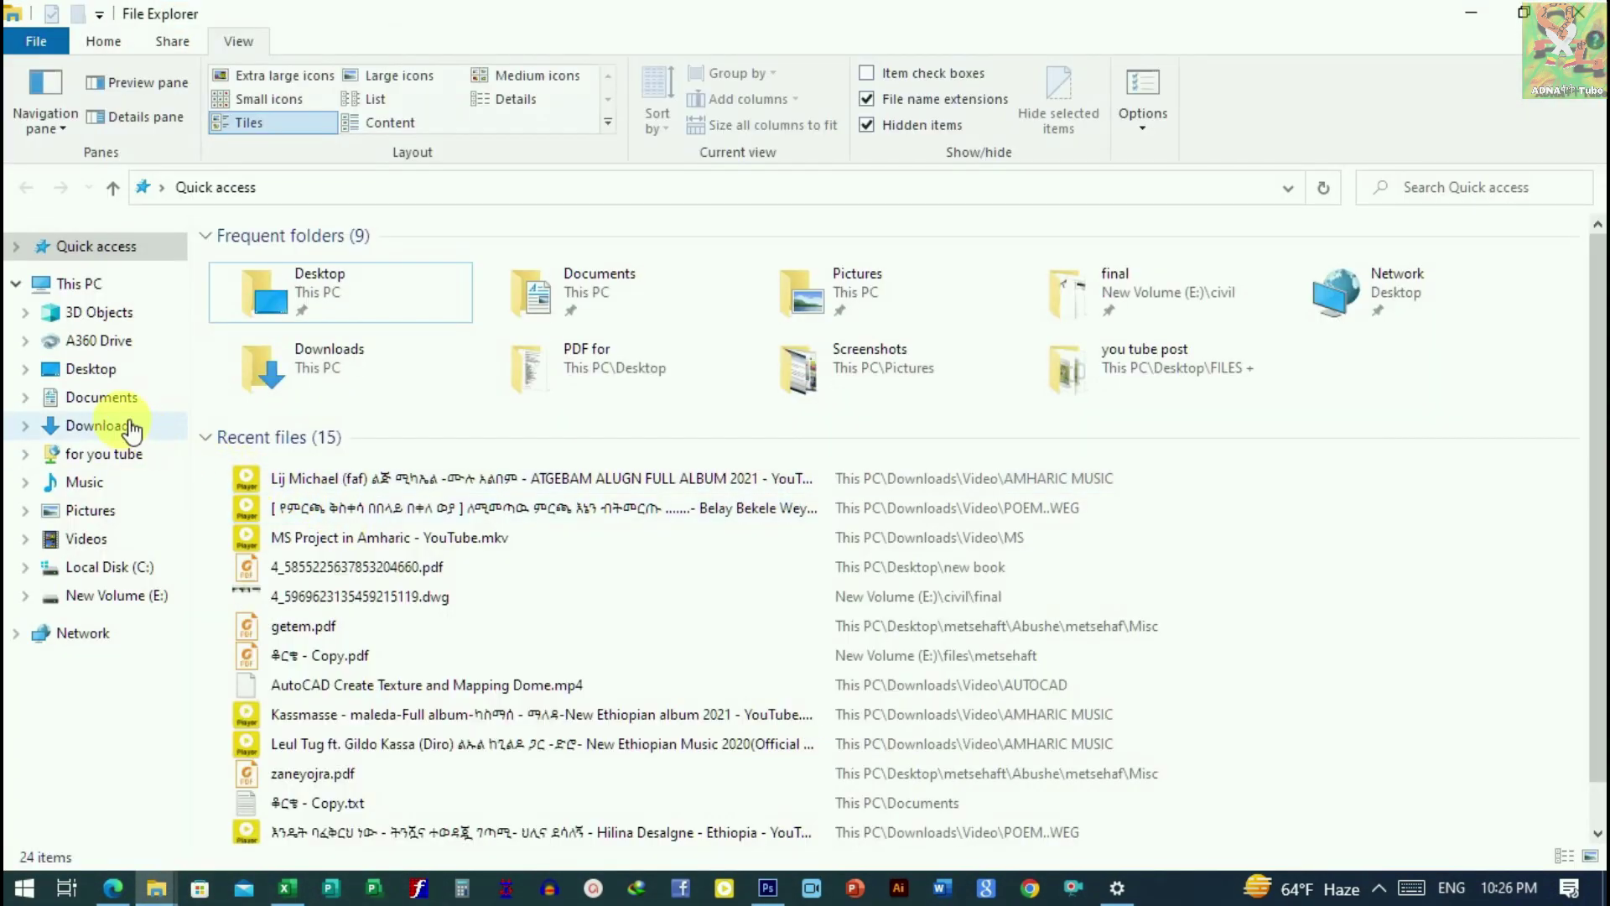
left_click(132, 427)
scroll(637, 511, "down", 2)
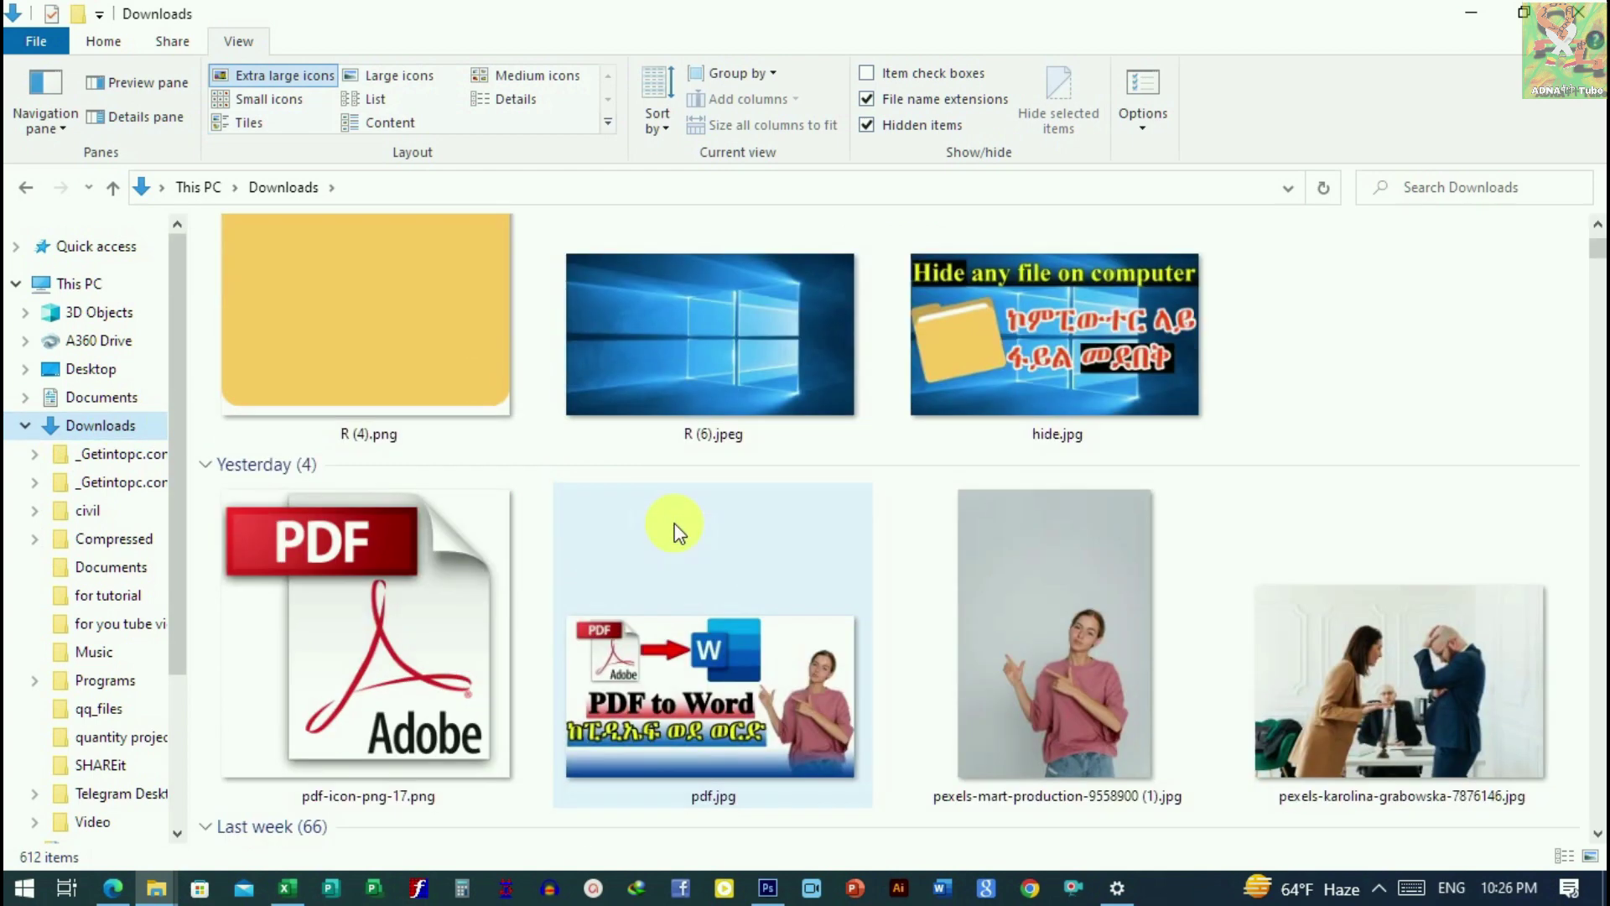
scroll(690, 533, "up", 5)
scroll(689, 531, "down", 7)
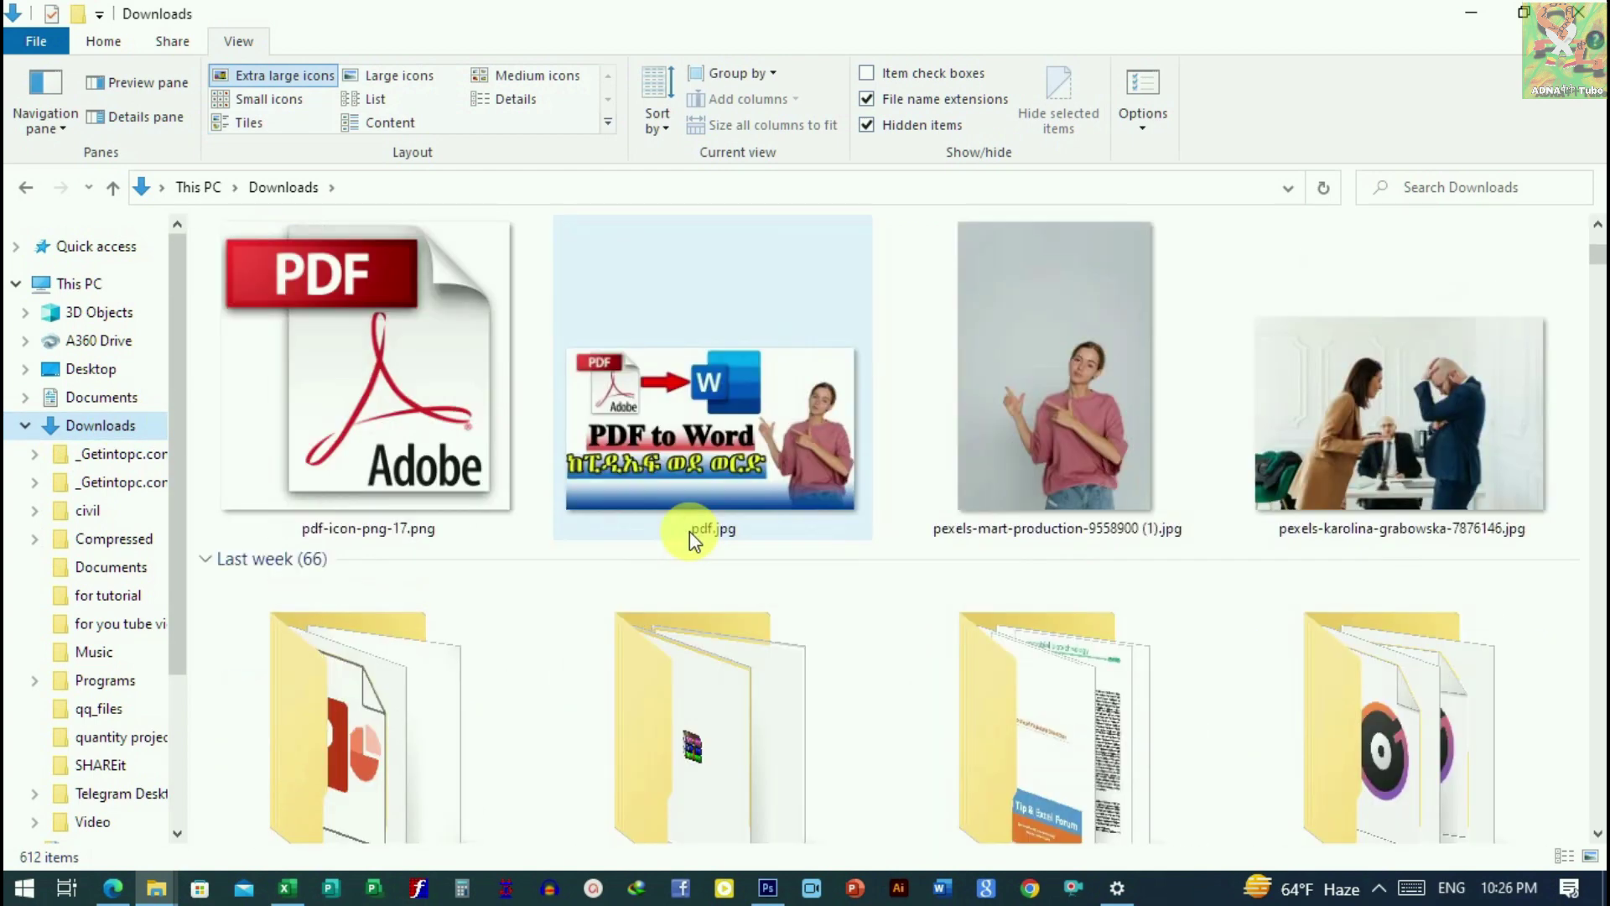
Check in the Downloads folder's Properties that Hidden is cleared, then close the dialog.
right_click(688, 276)
left_click(753, 593)
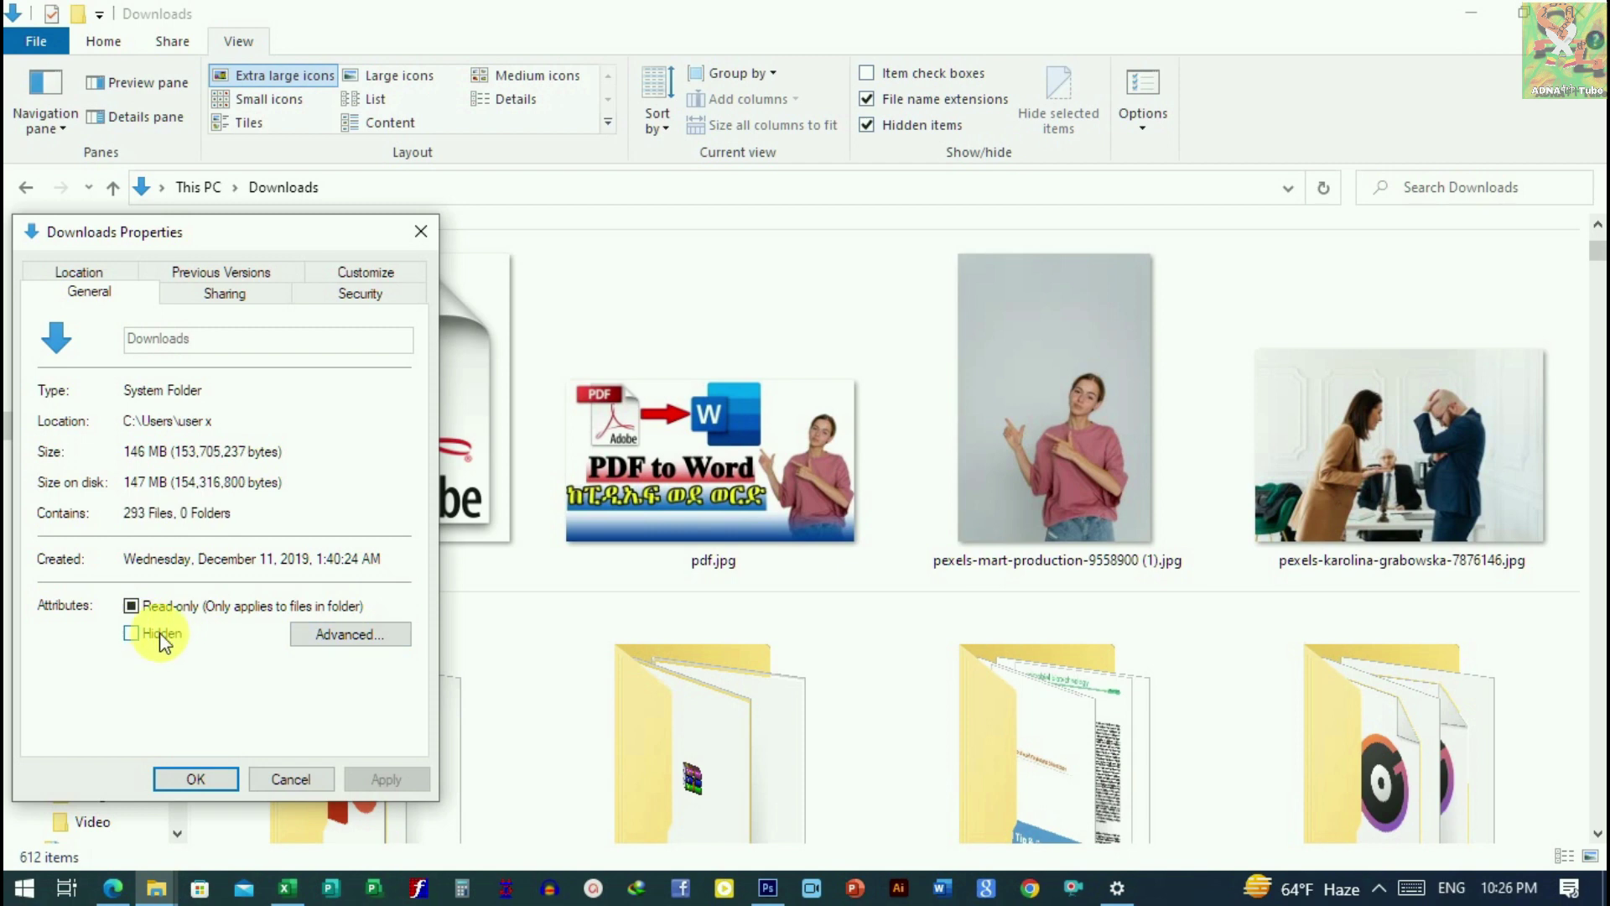
left_click(421, 232)
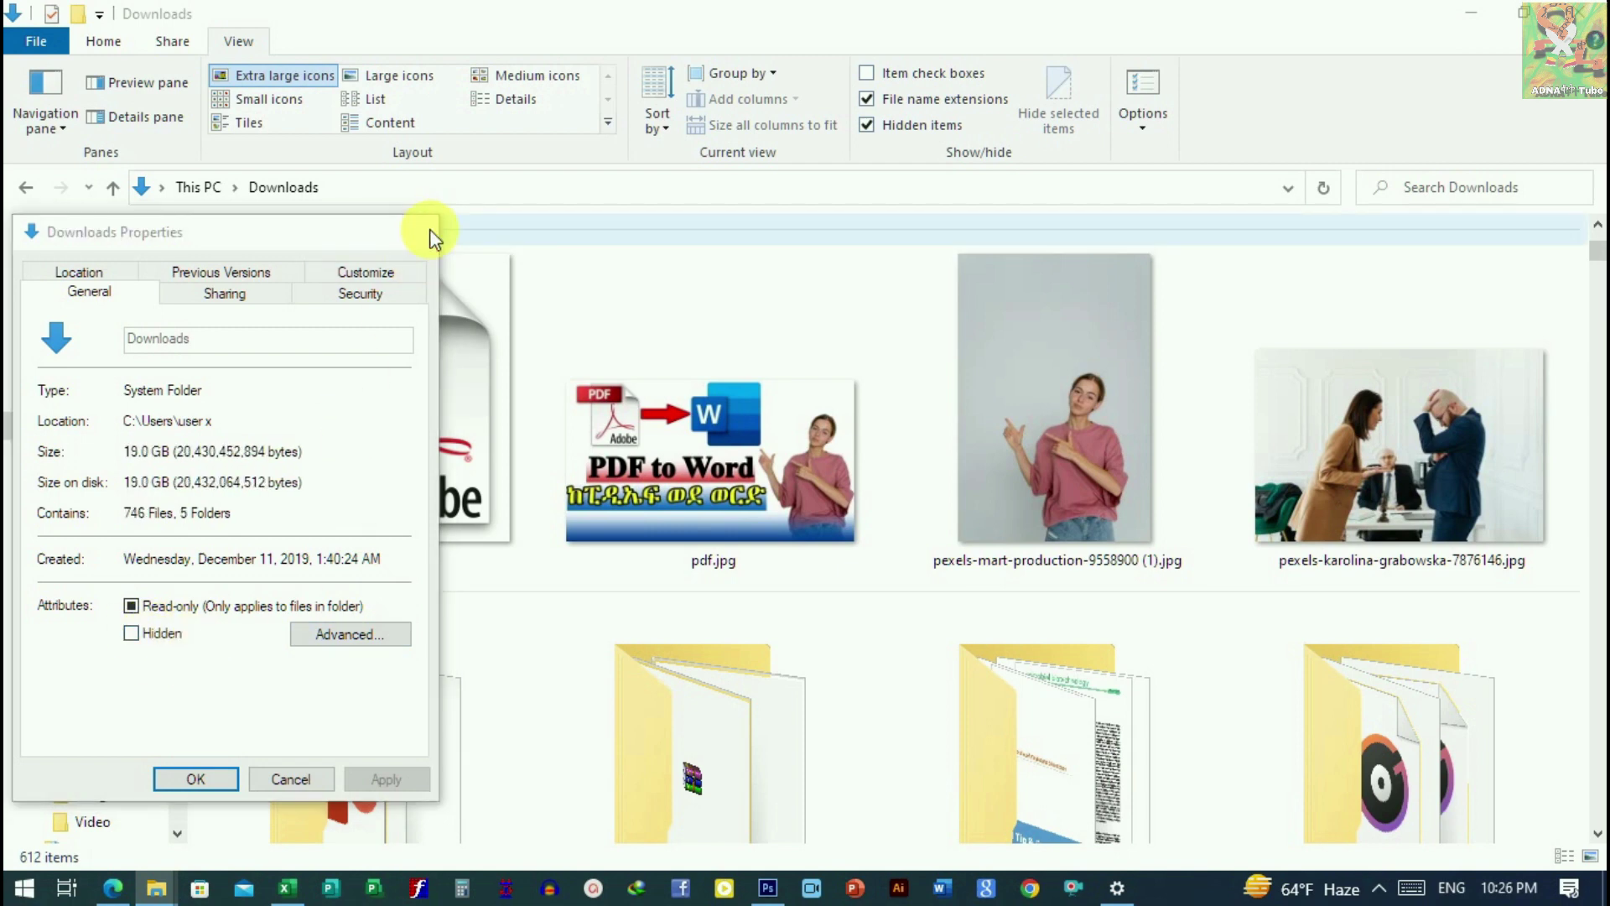
mouse_move(164, 894)
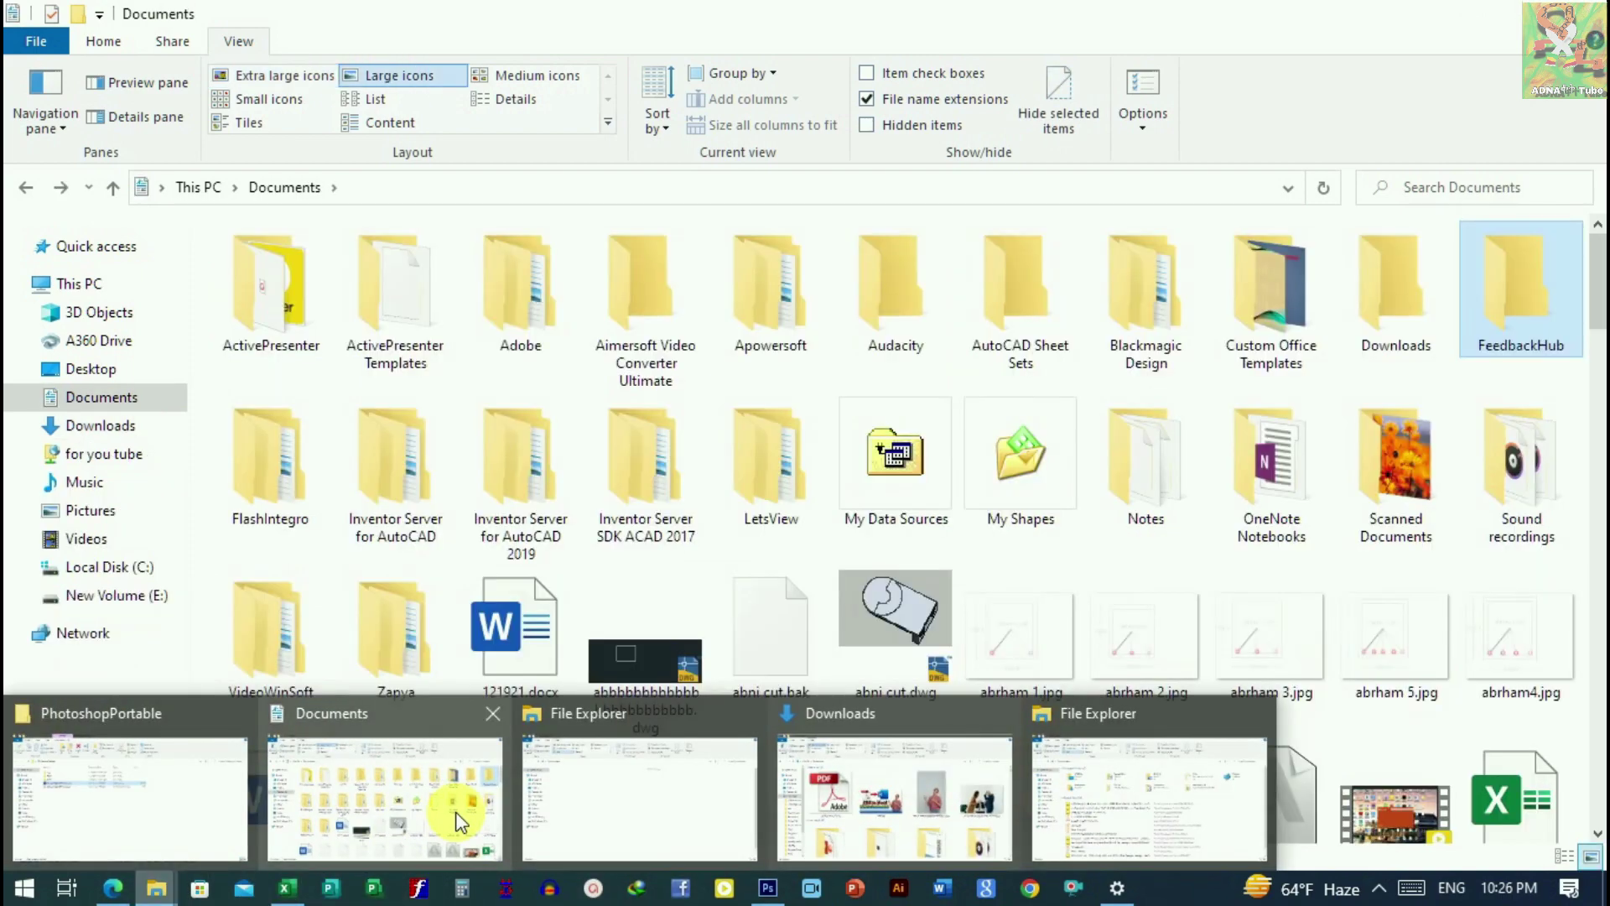
In the Documents window, look inside the Fax folder and return to Documents.
left_click(456, 820)
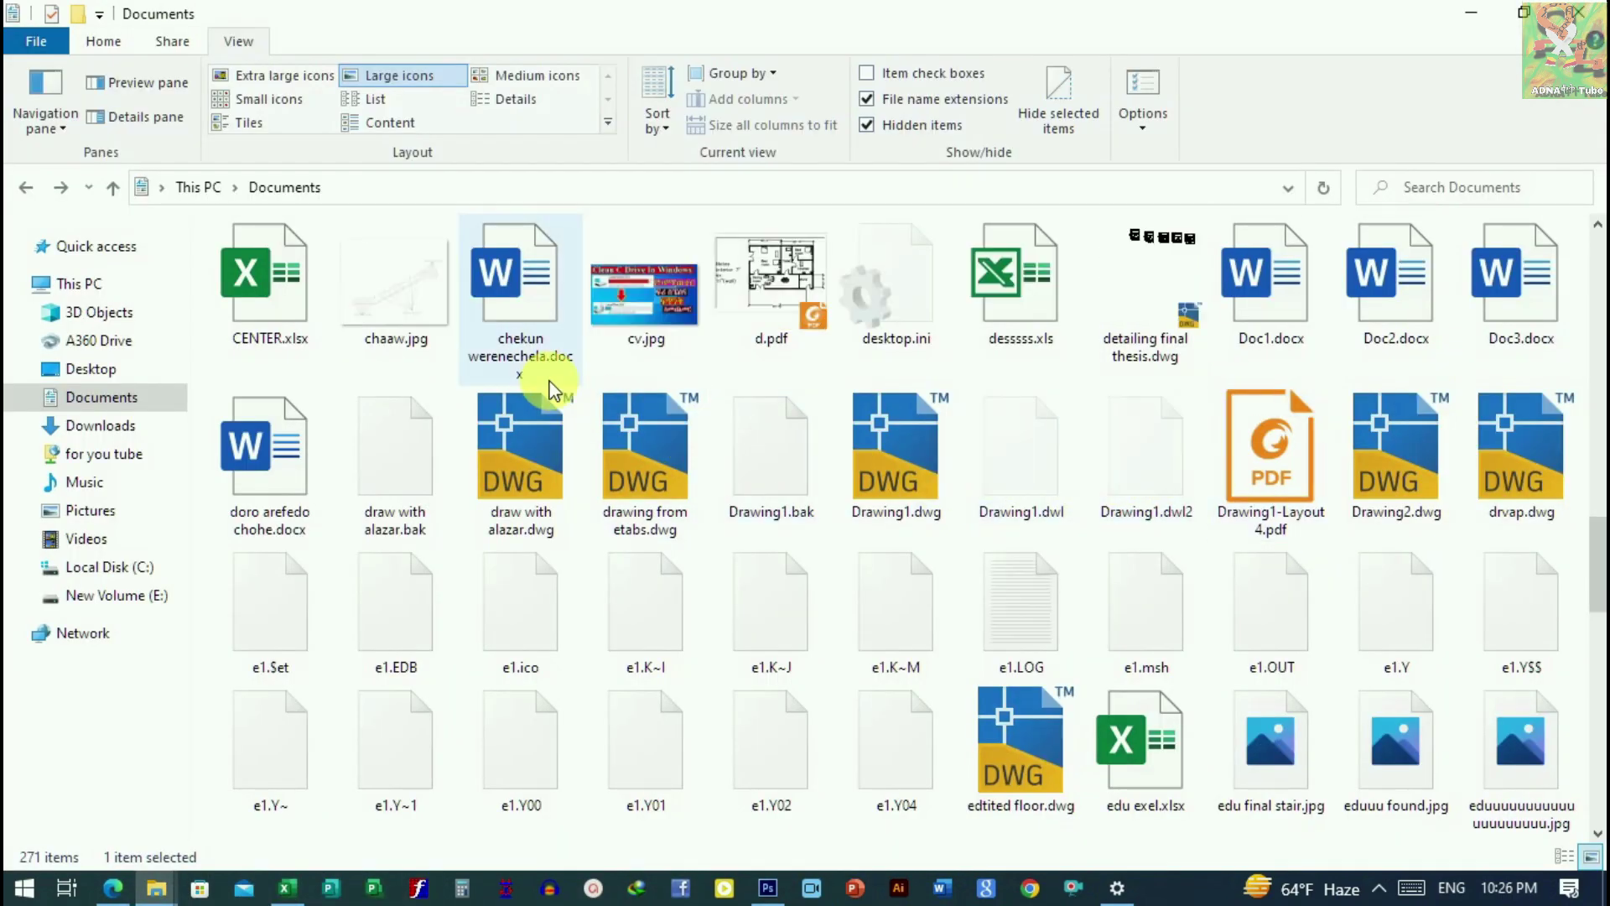
scroll(917, 395, "up", 10)
double_click(1521, 302)
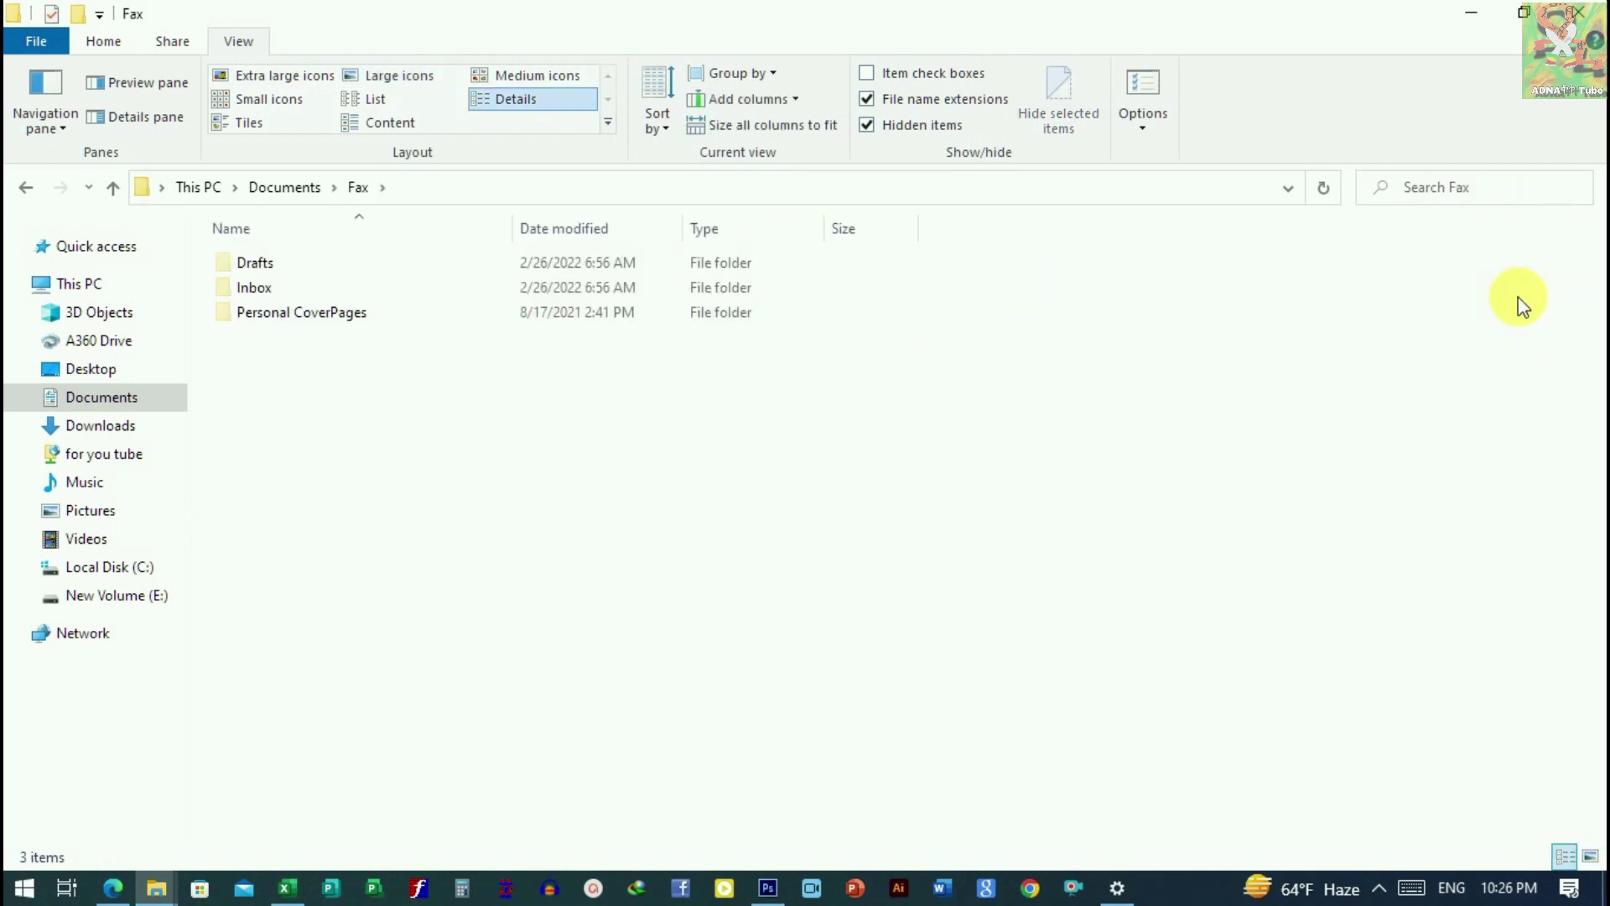
left_click(318, 187)
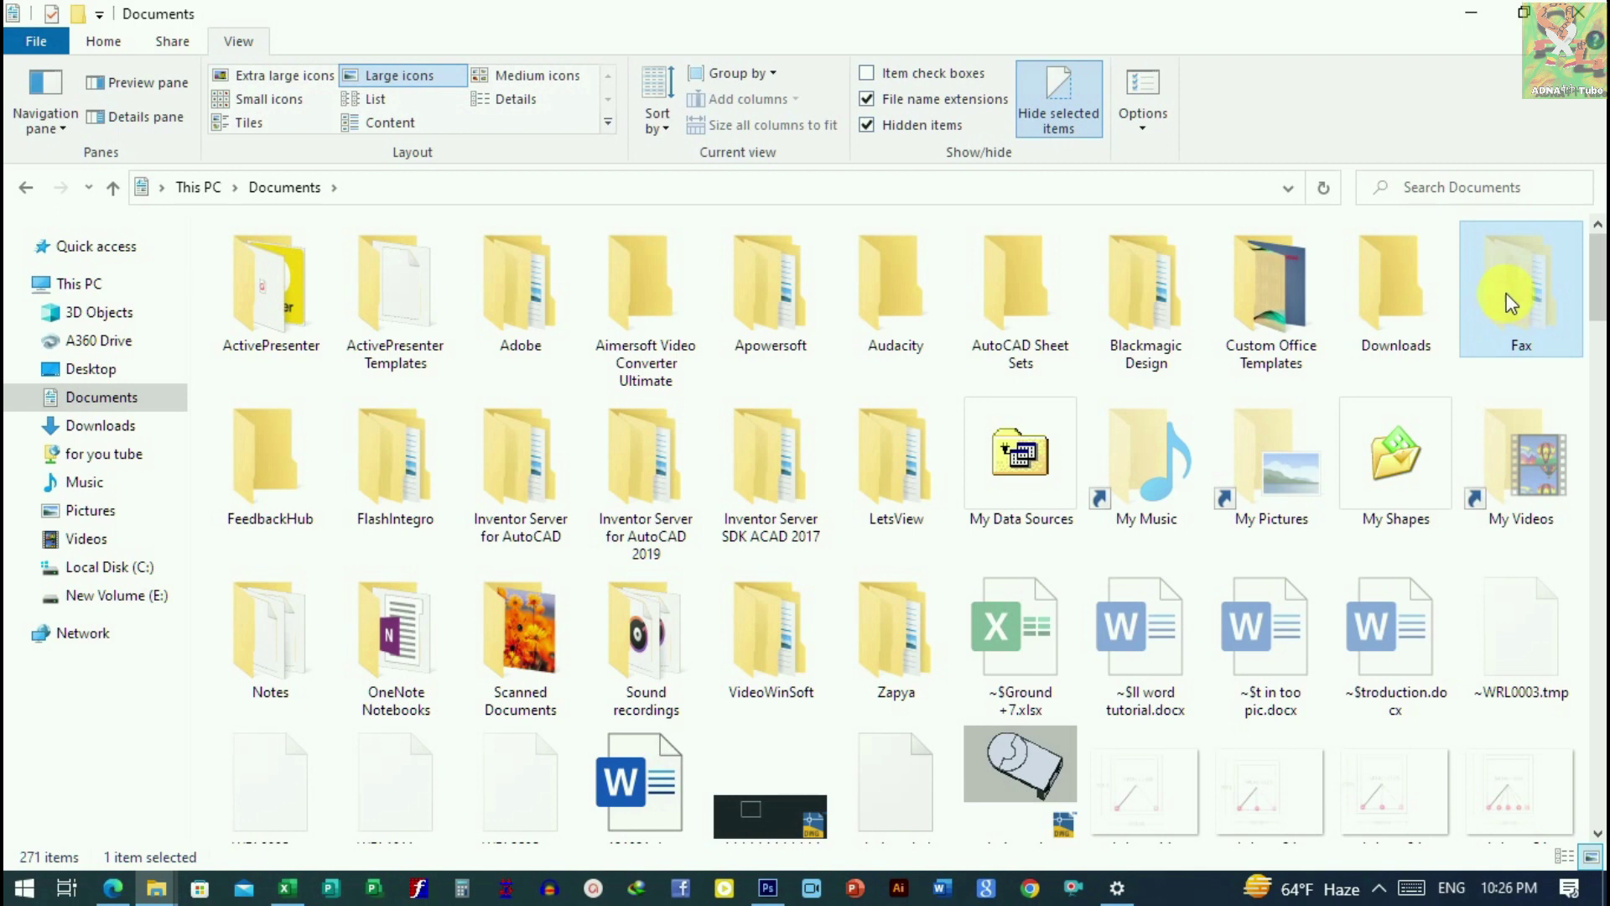
Clear the Hidden attribute on Fax, applying it to the folder, subfolders and files.
right_click(1492, 307)
left_click(1359, 852)
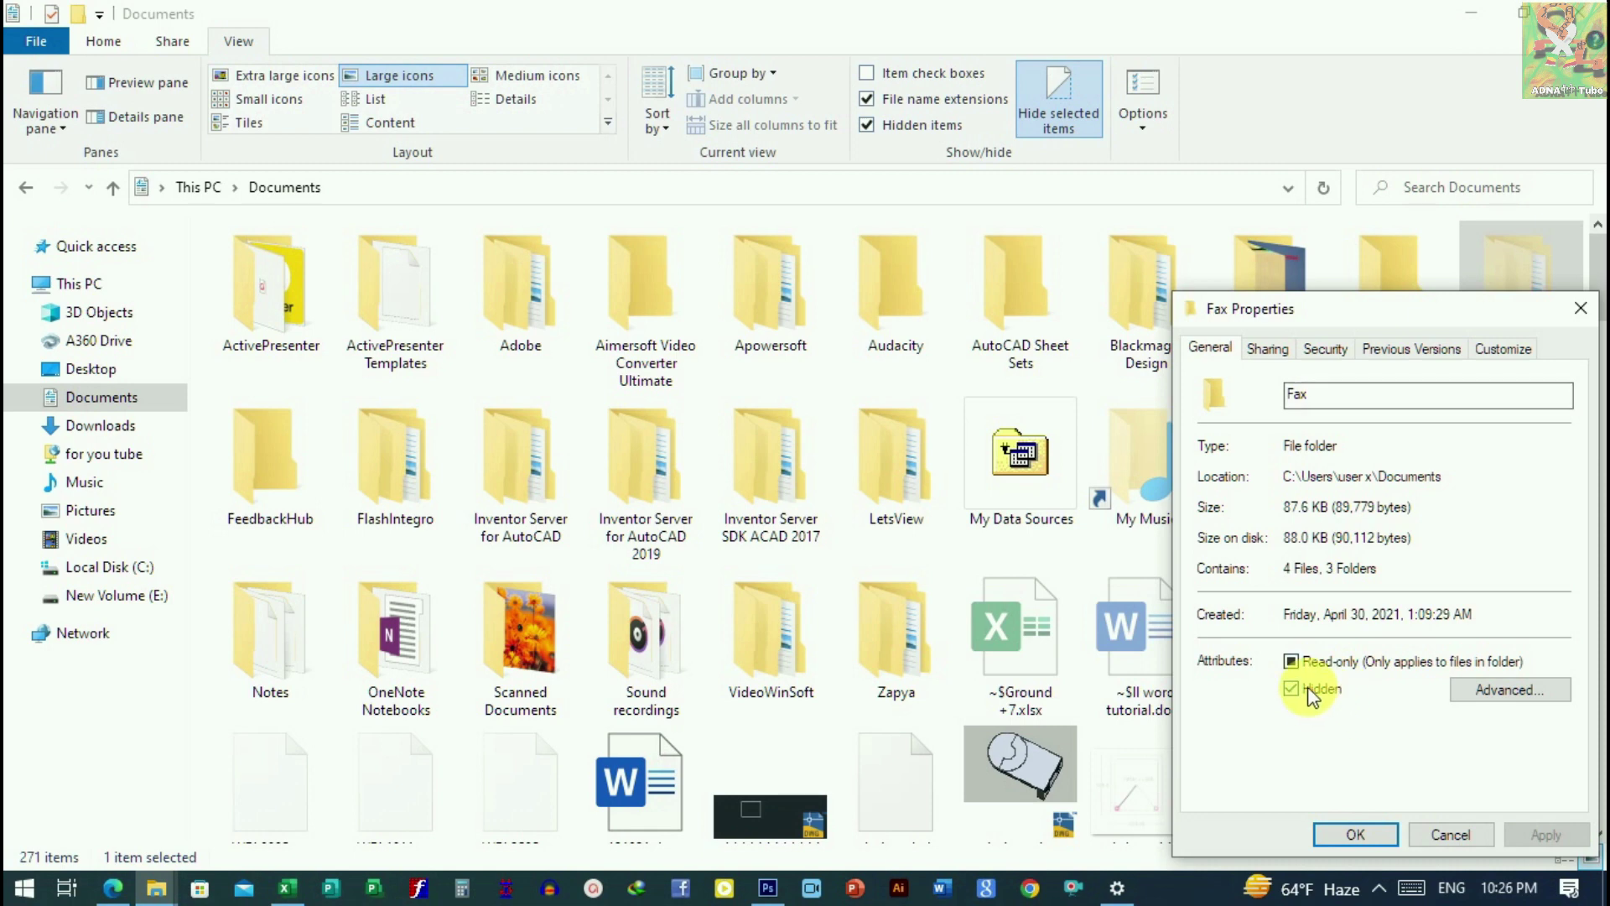
left_click(1362, 833)
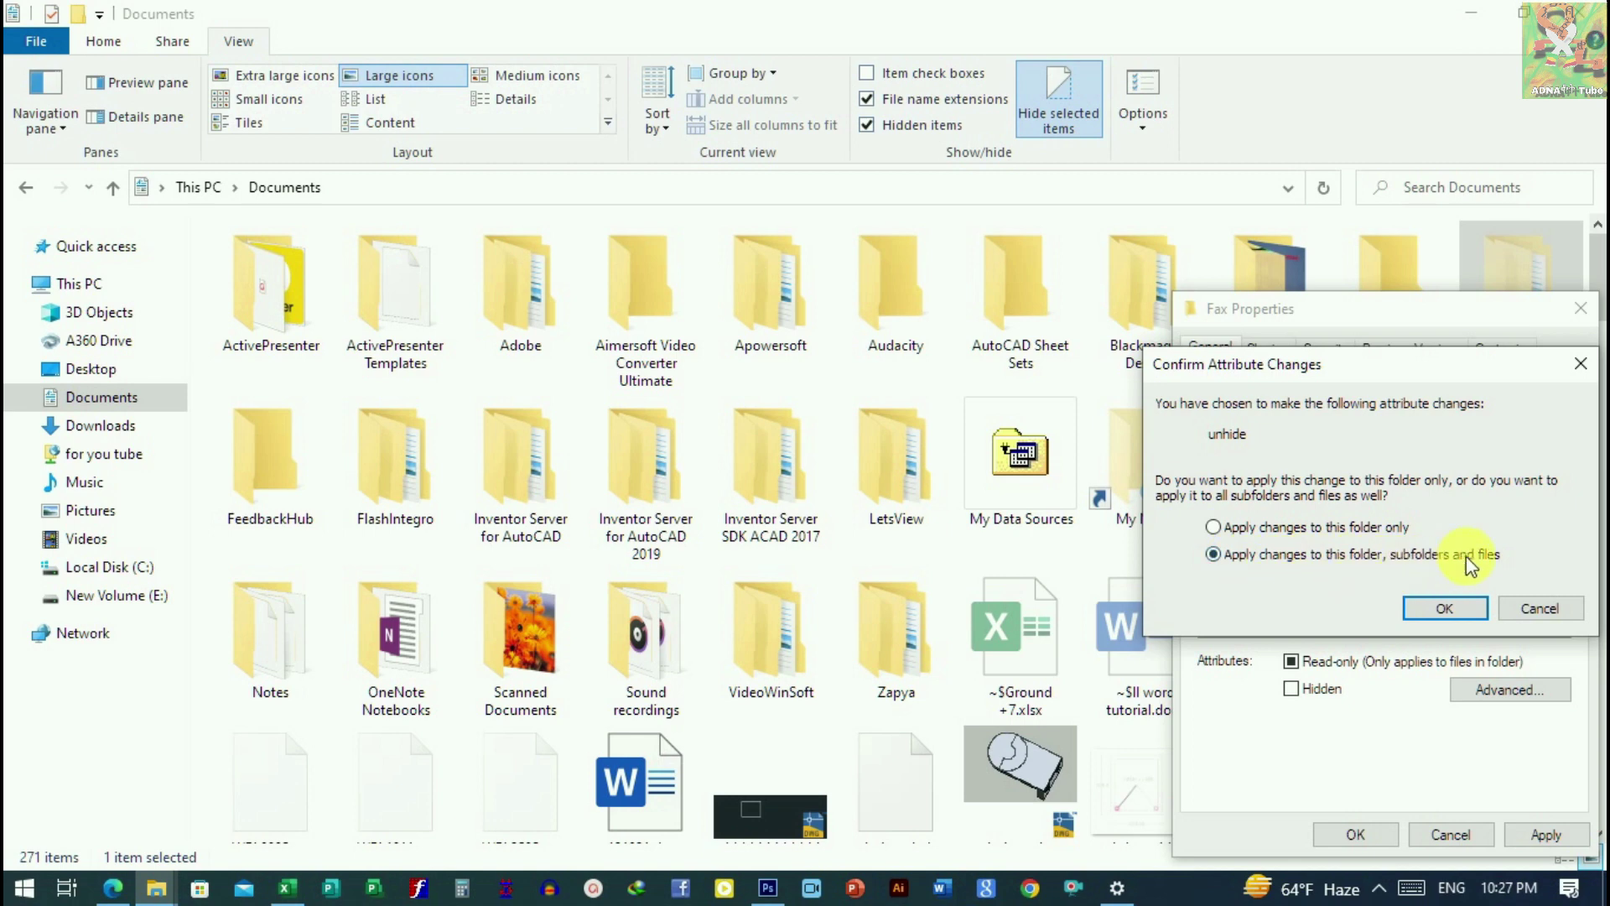
left_click(1444, 612)
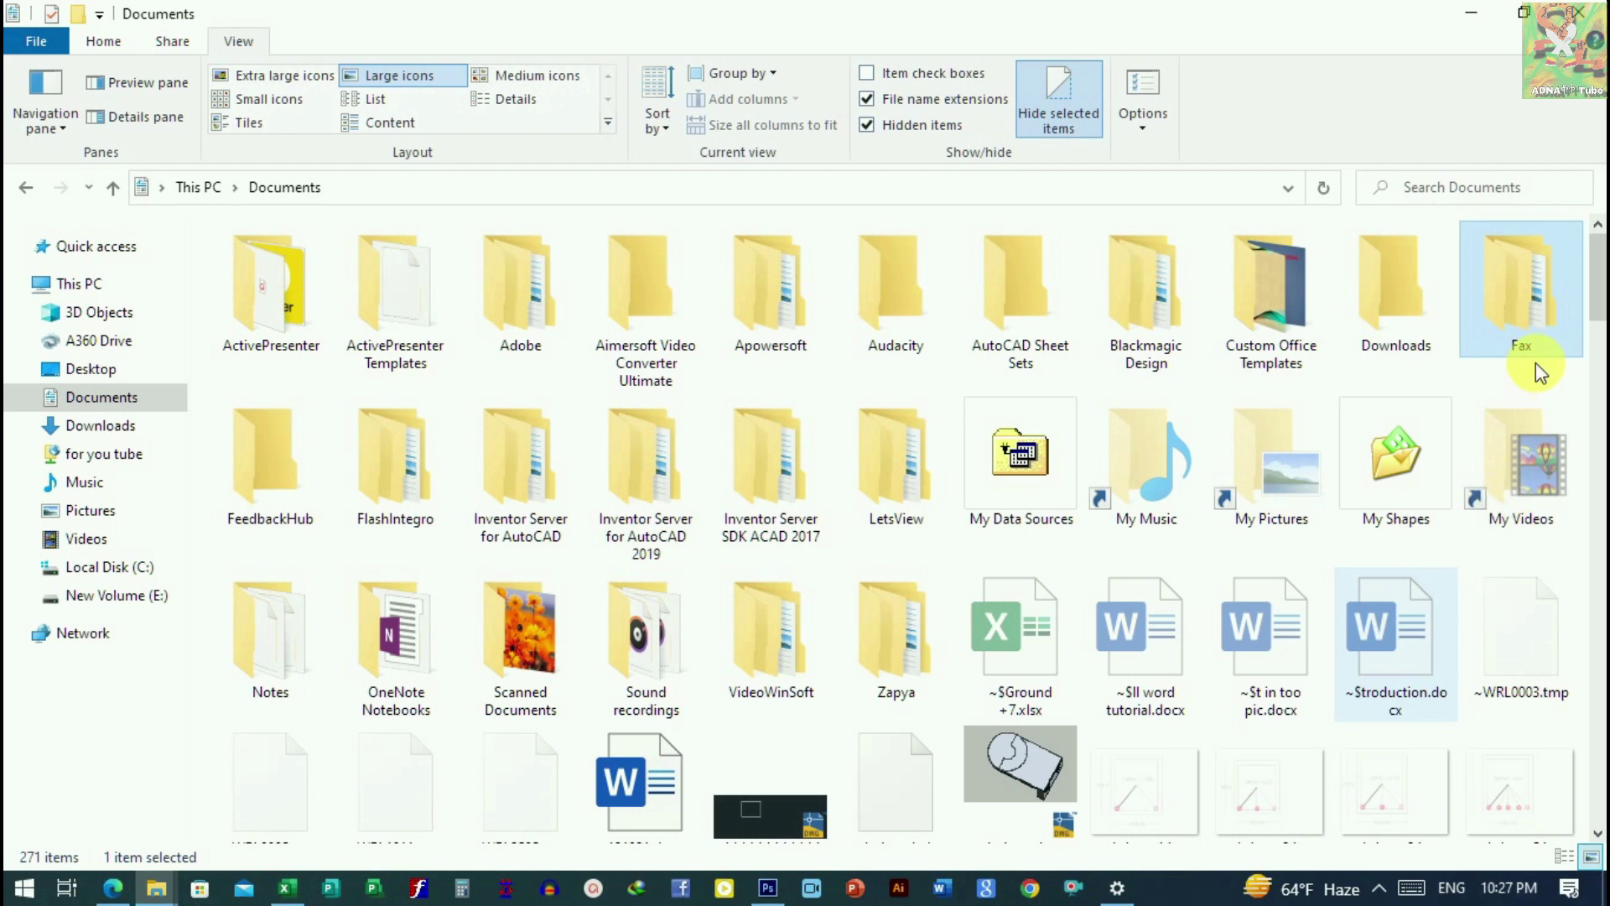
Verify the Fax folder's contents, return to Documents and minimise the window to the desktop.
double_click(1553, 313)
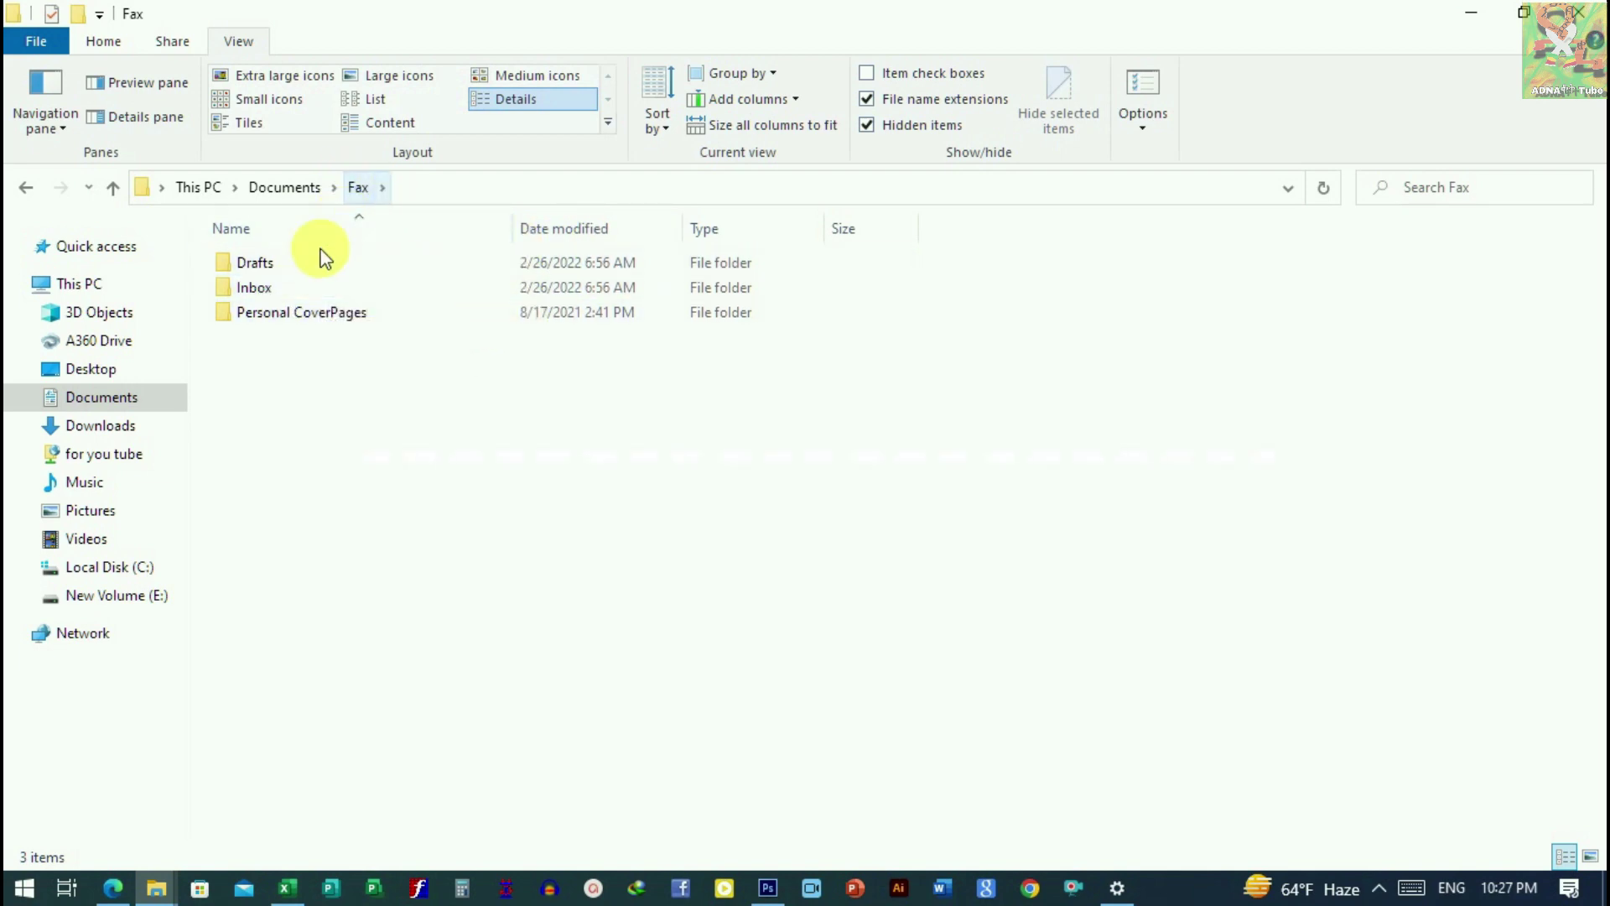
left_click(277, 189)
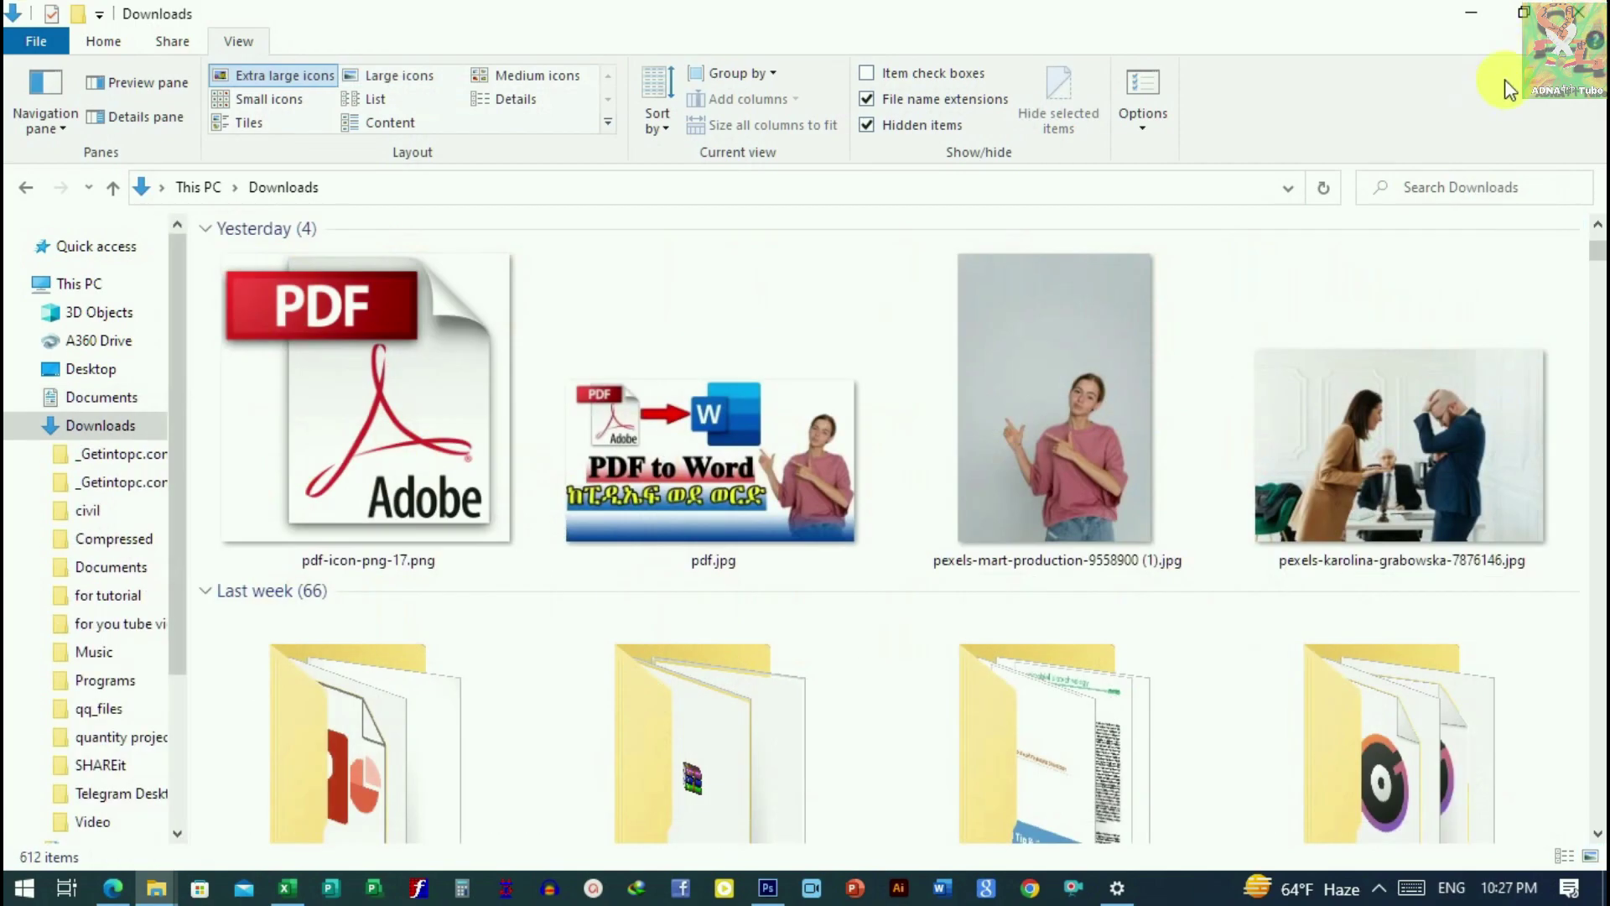
left_click(1483, 19)
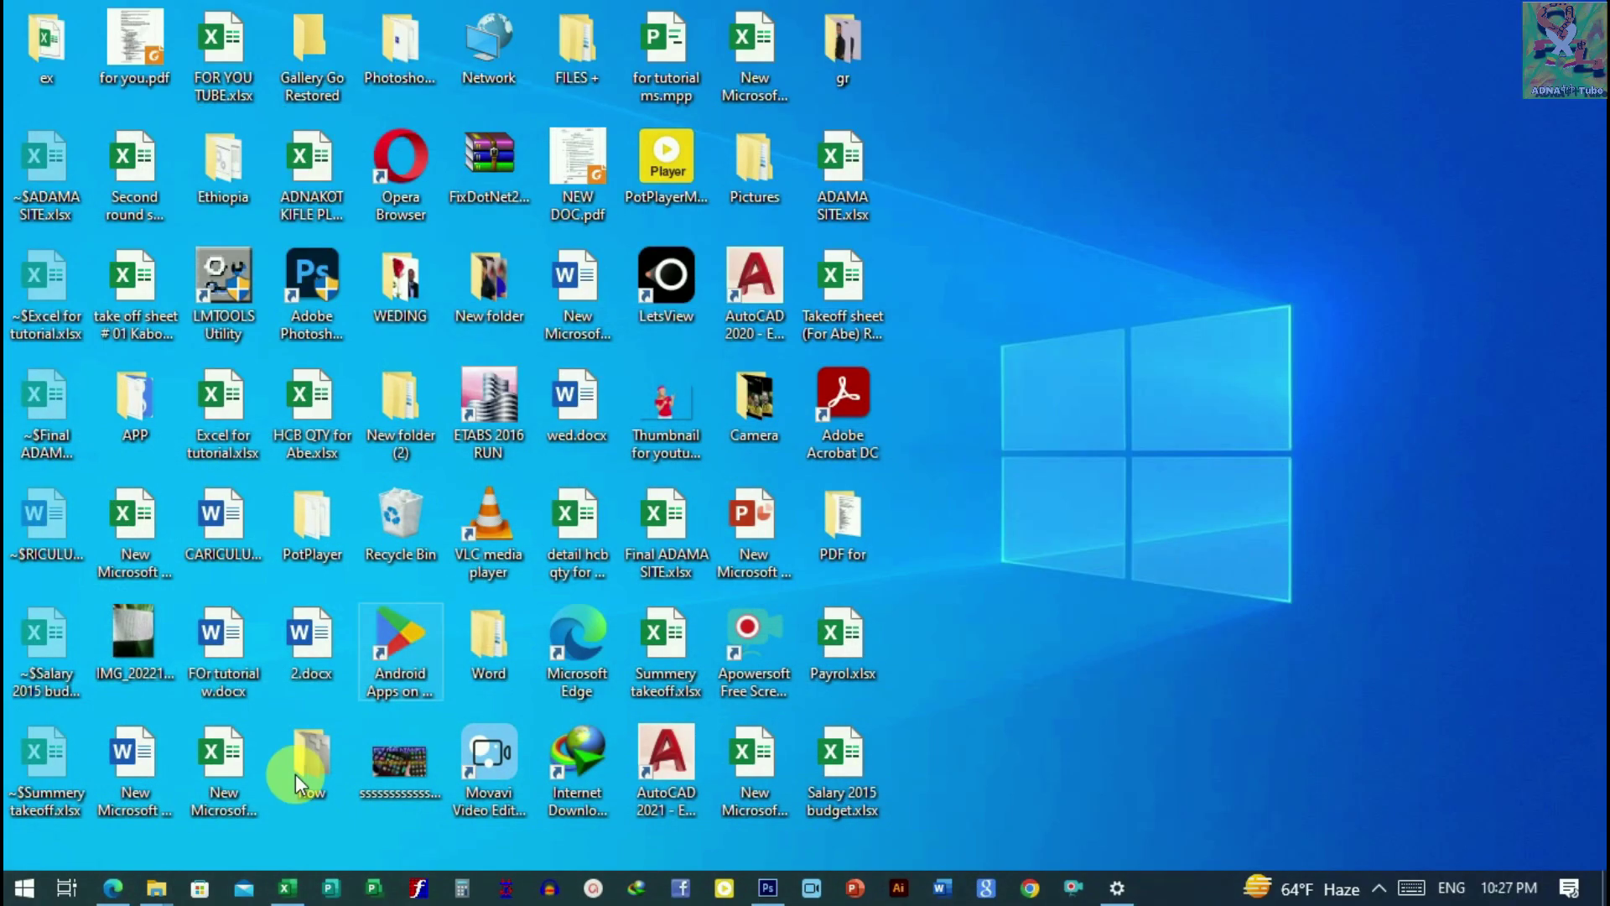
mouse_move(110, 881)
left_click(239, 811)
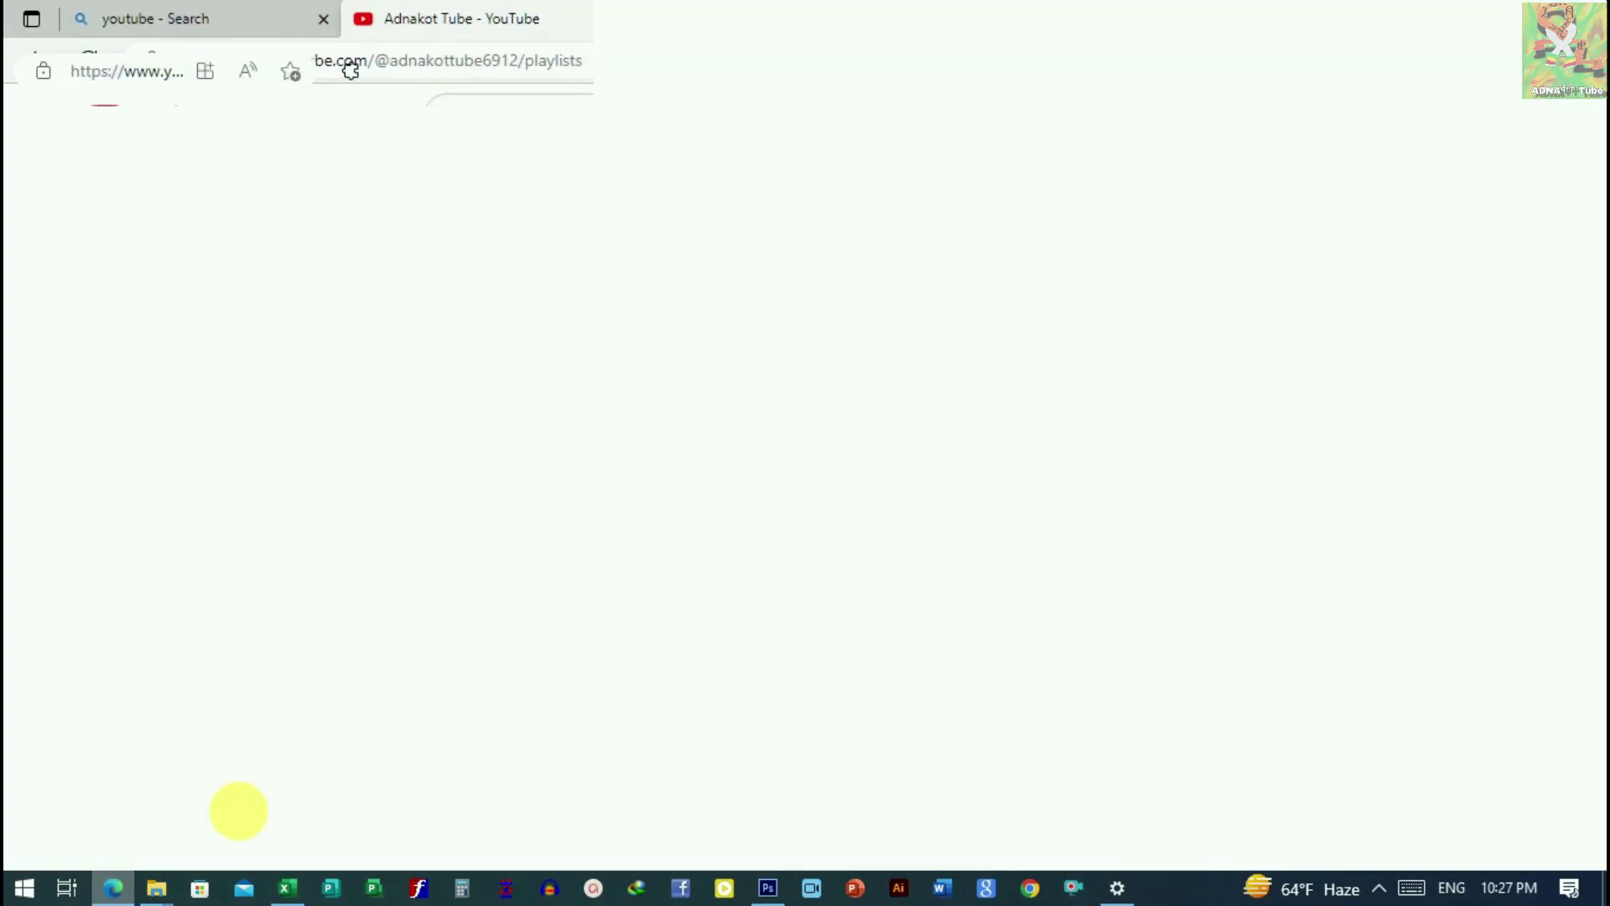
scroll(1145, 637, "down", 3)
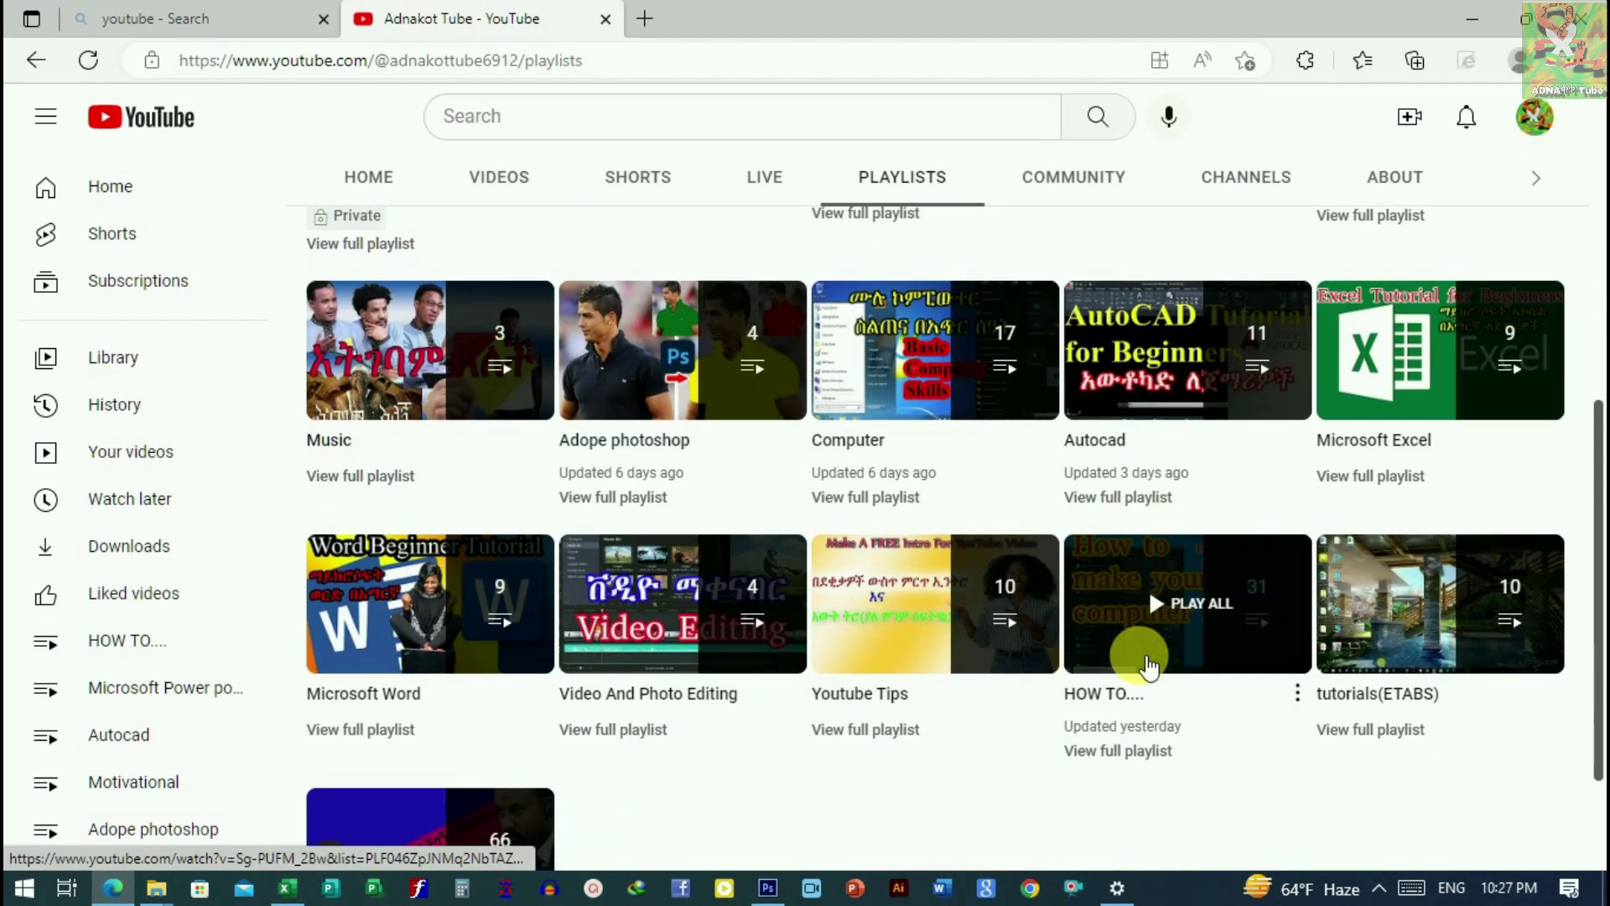